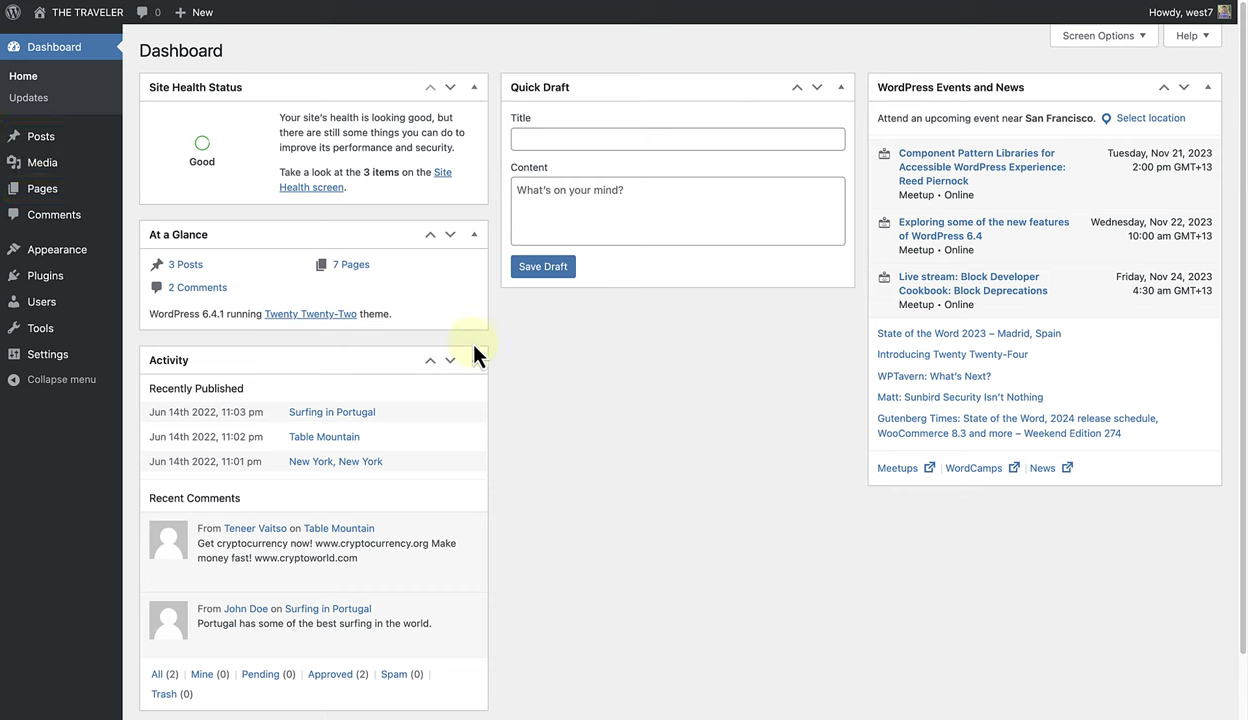
- Create a new page titled 'Using the block editor' and show the block library
click(45, 190)
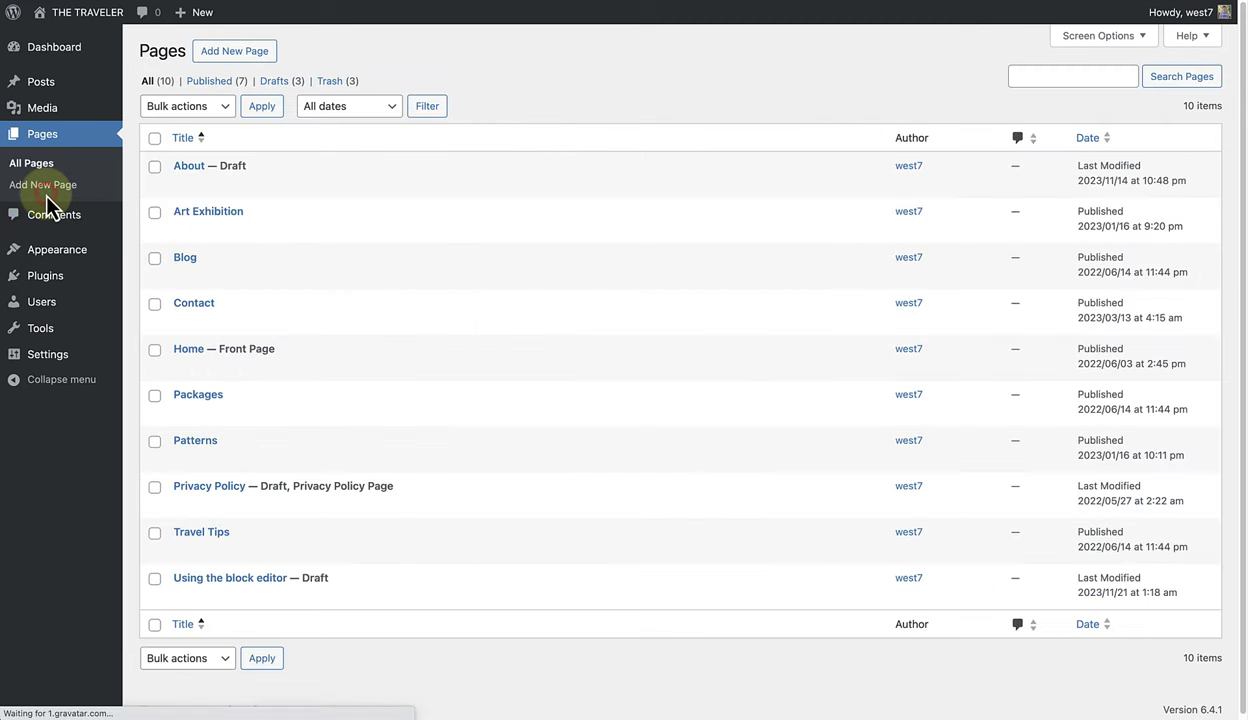
click(240, 55)
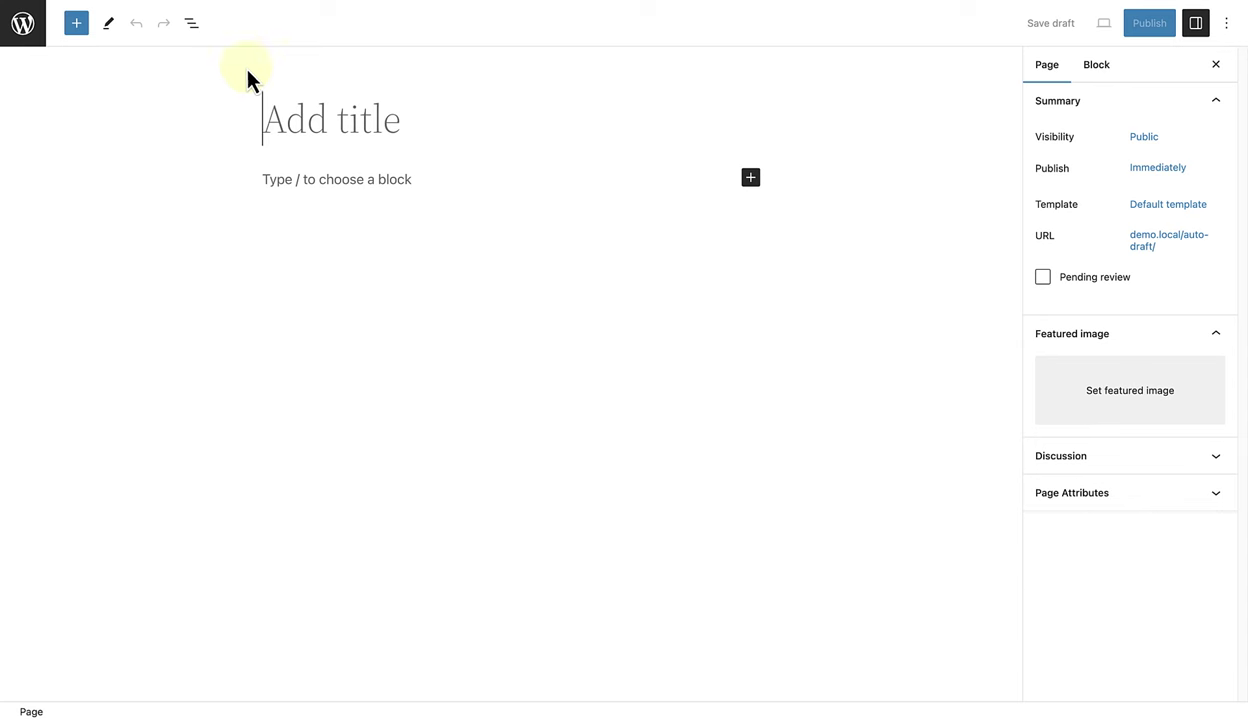
click(269, 131)
text(Us)
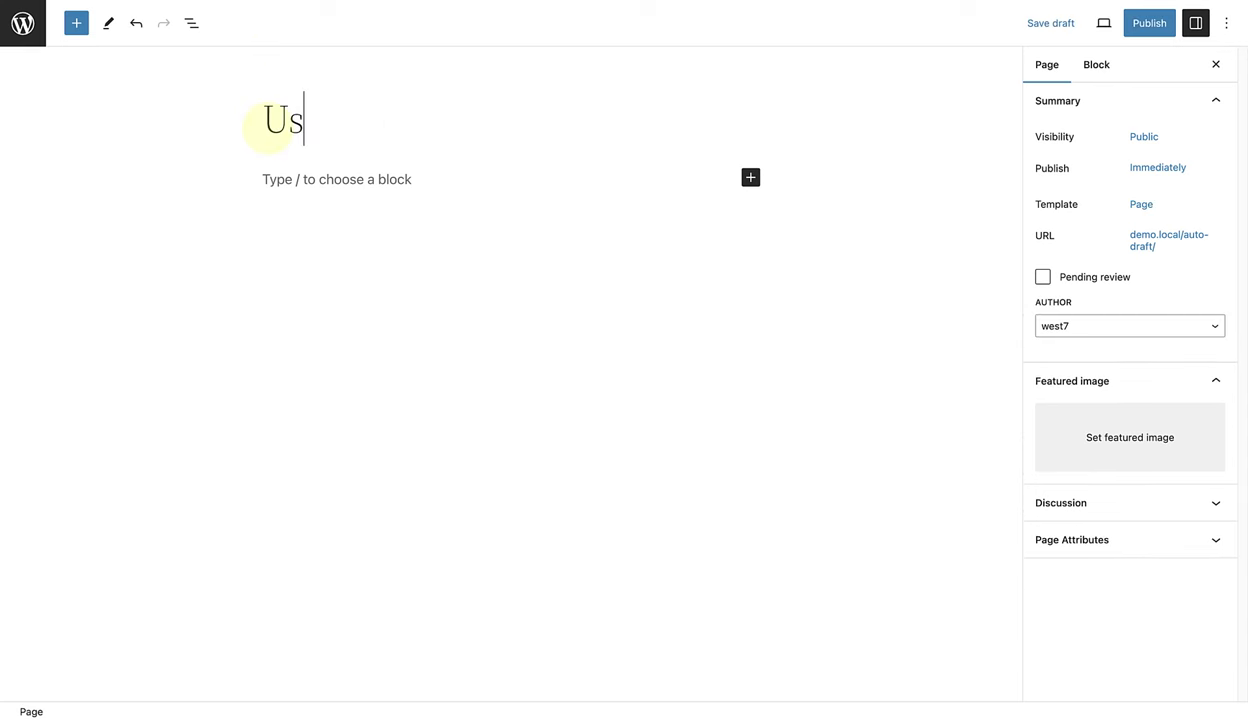
text(ing the block)
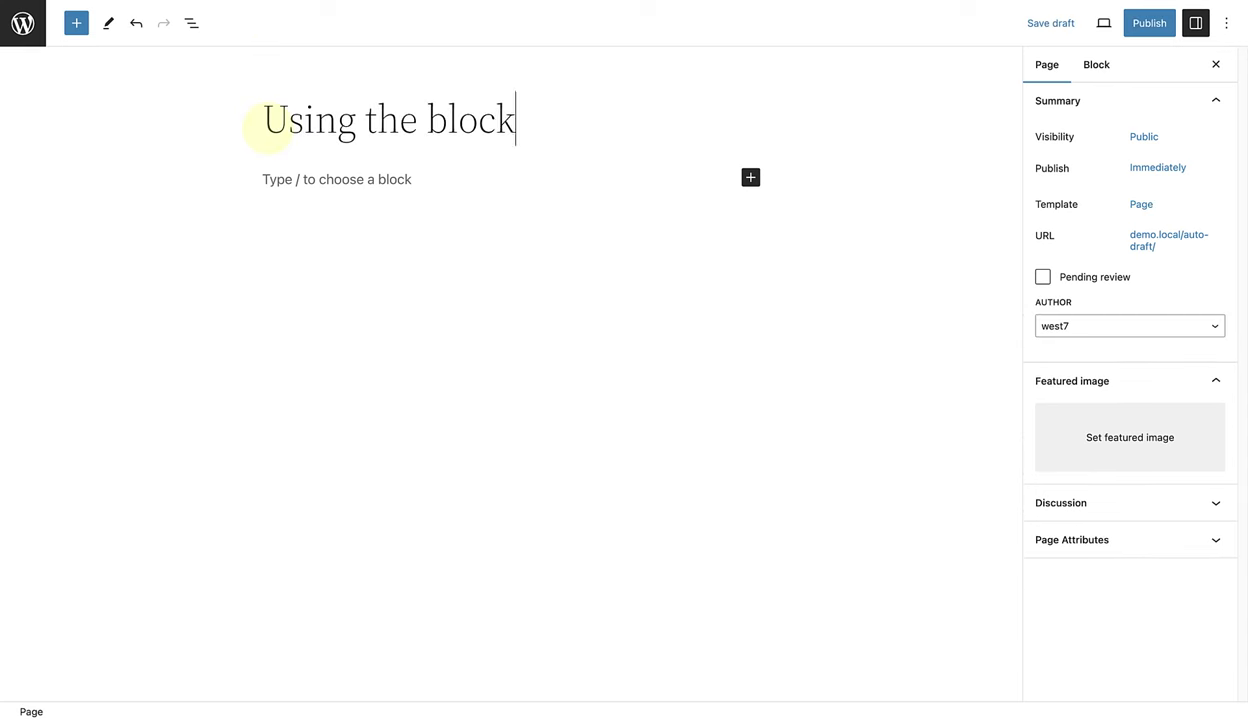
text( editor)
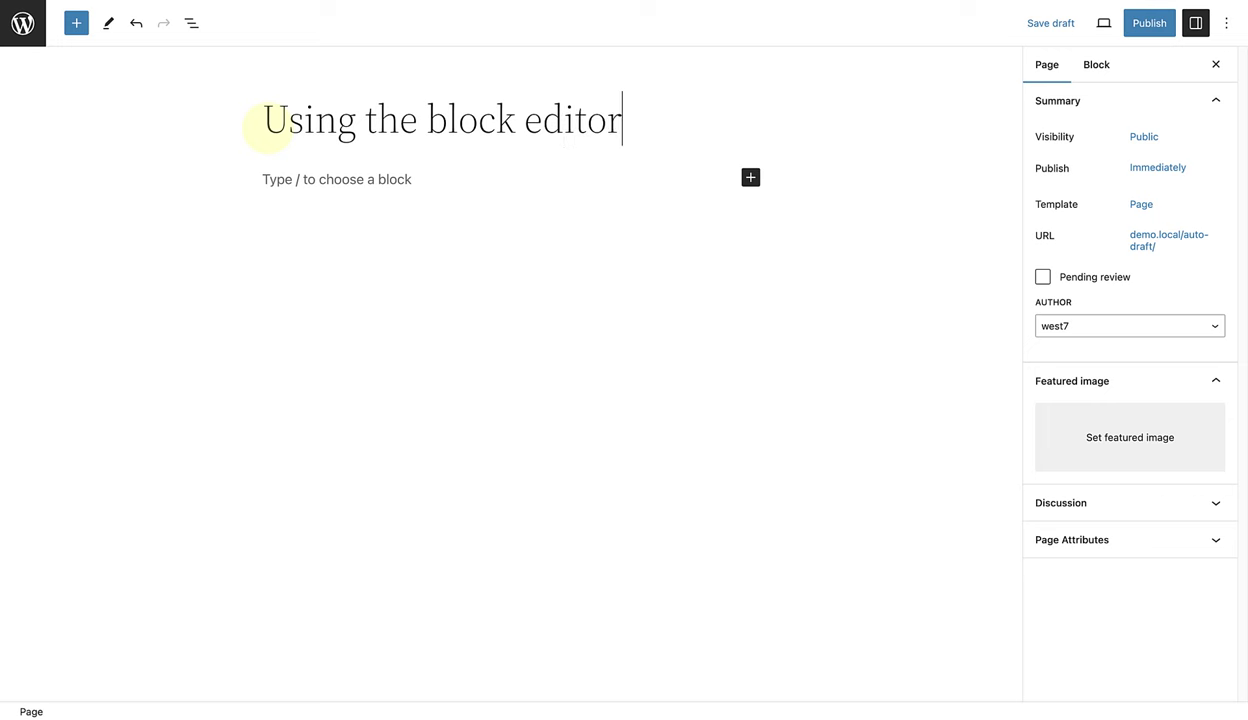
click(78, 30)
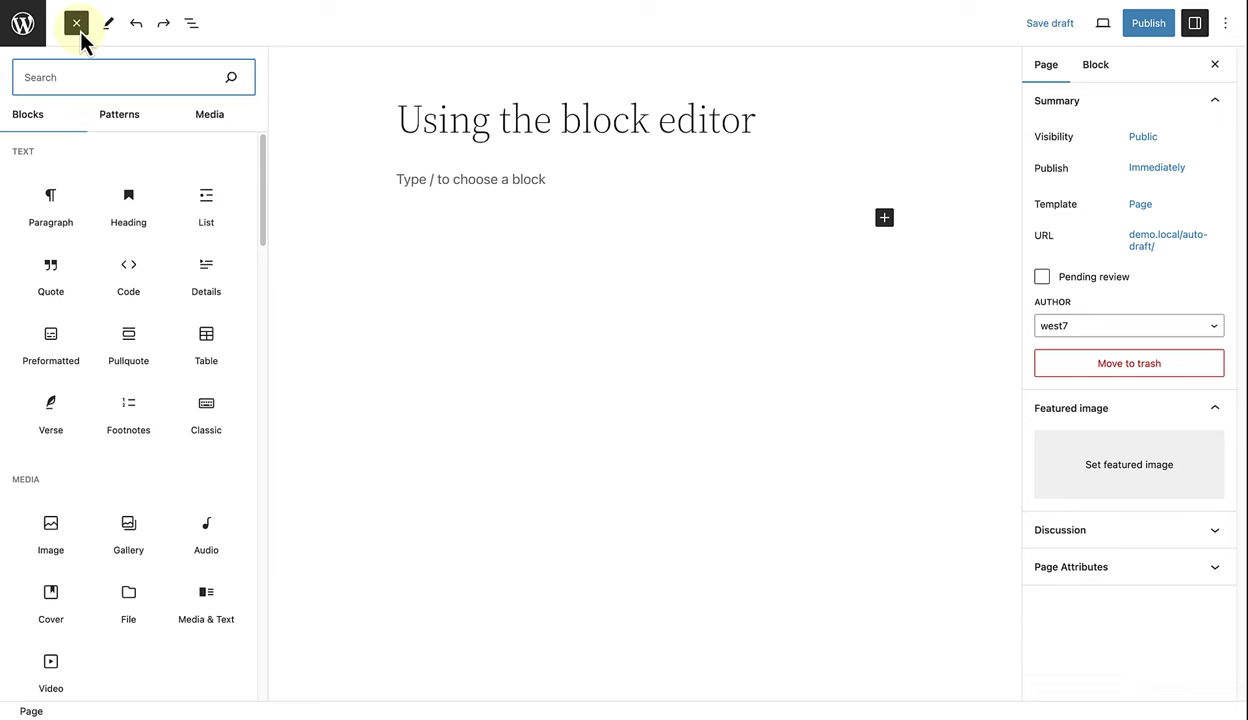
- Browse the Call to Action patterns, then the media Images and free Openverse photos
click(124, 118)
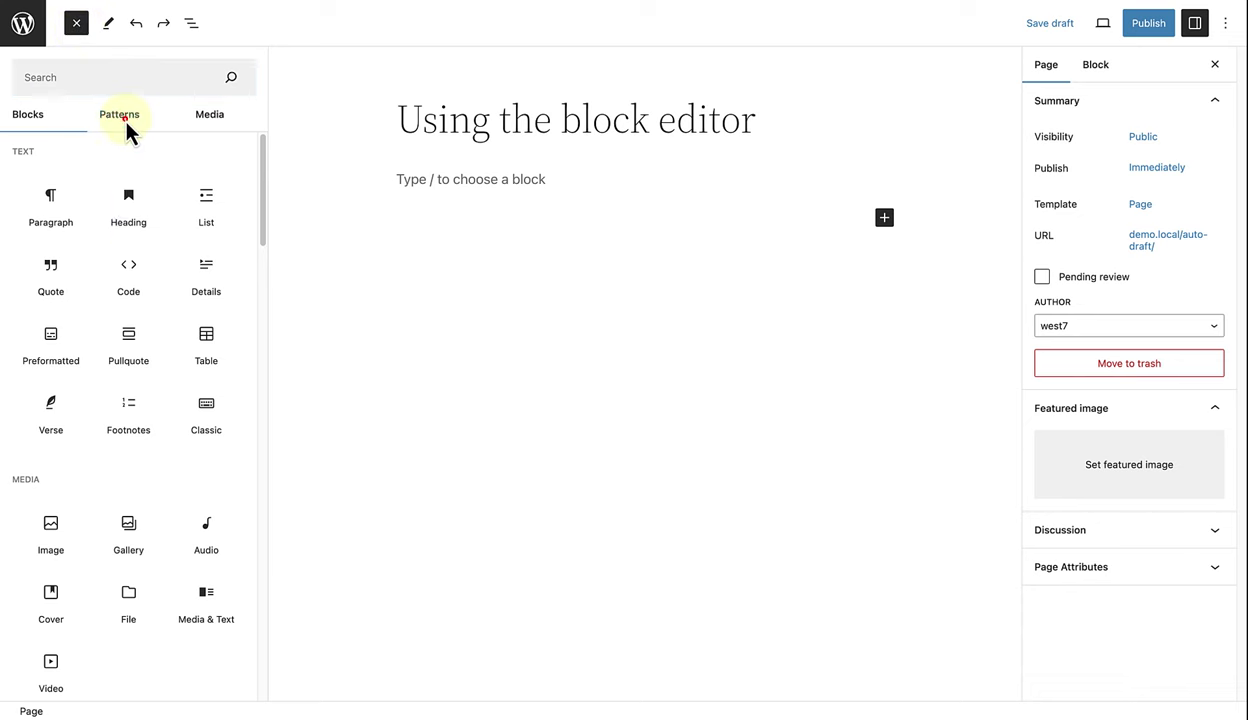
click(95, 231)
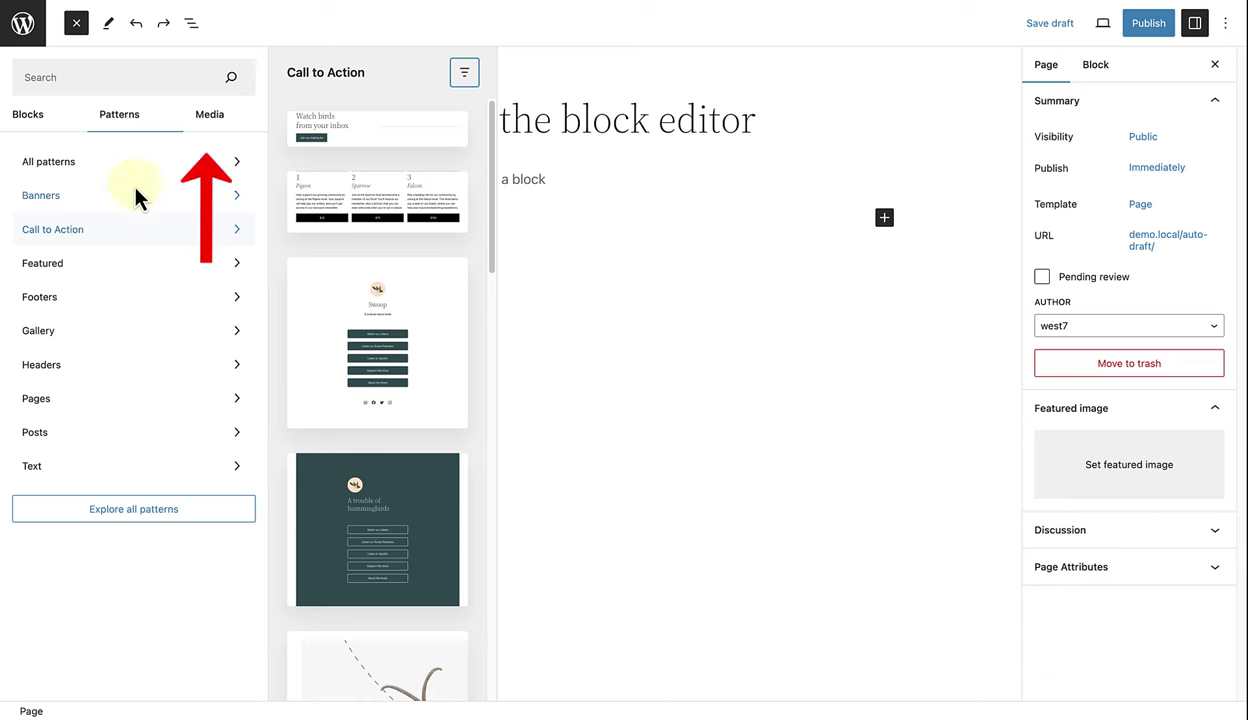
click(210, 118)
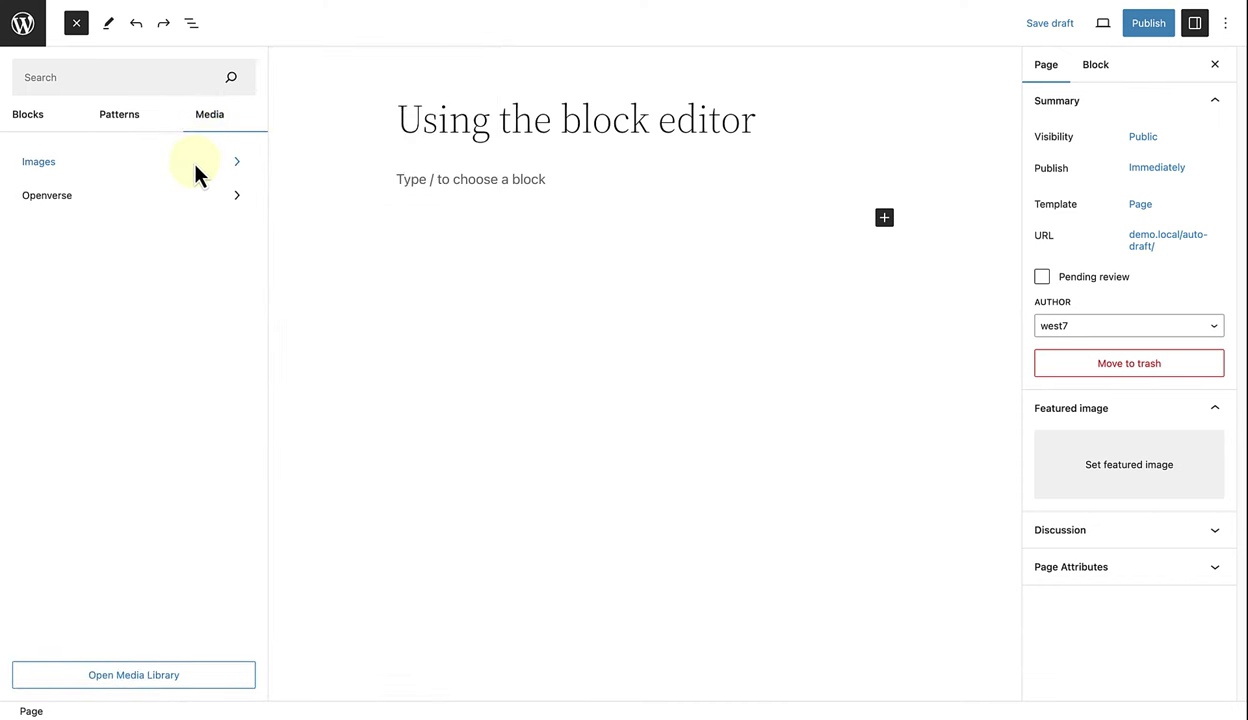
click(195, 163)
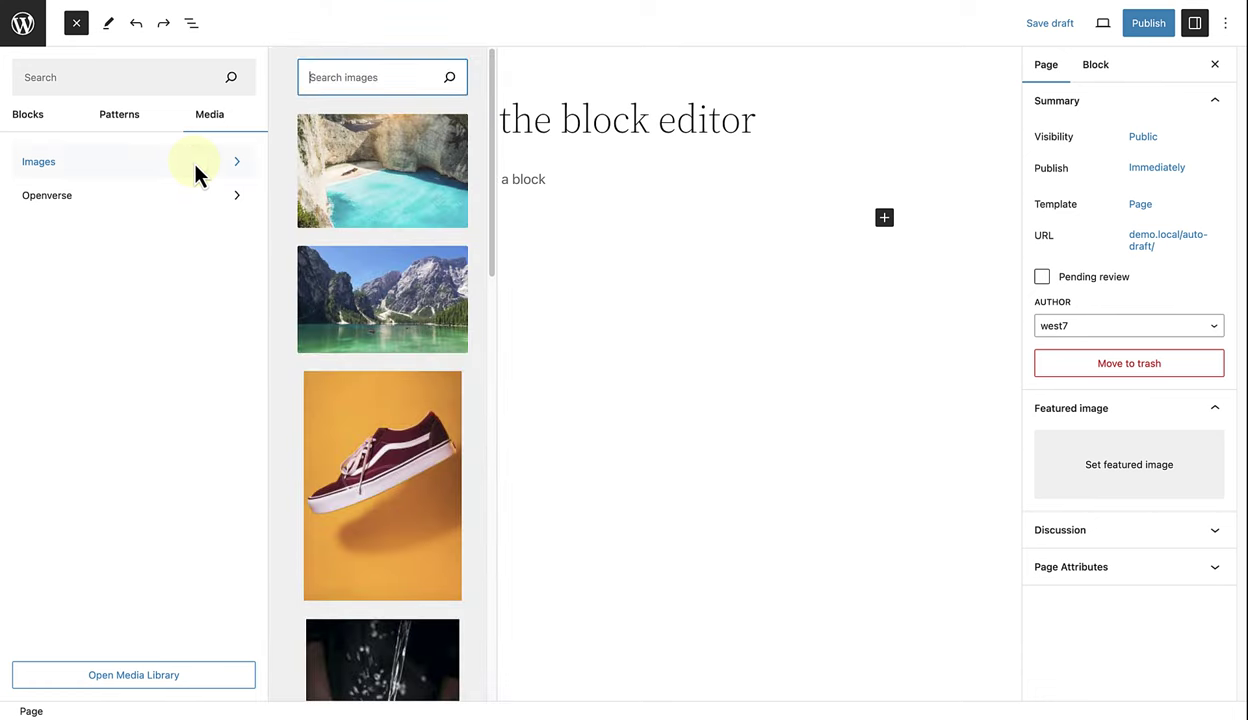
click(187, 201)
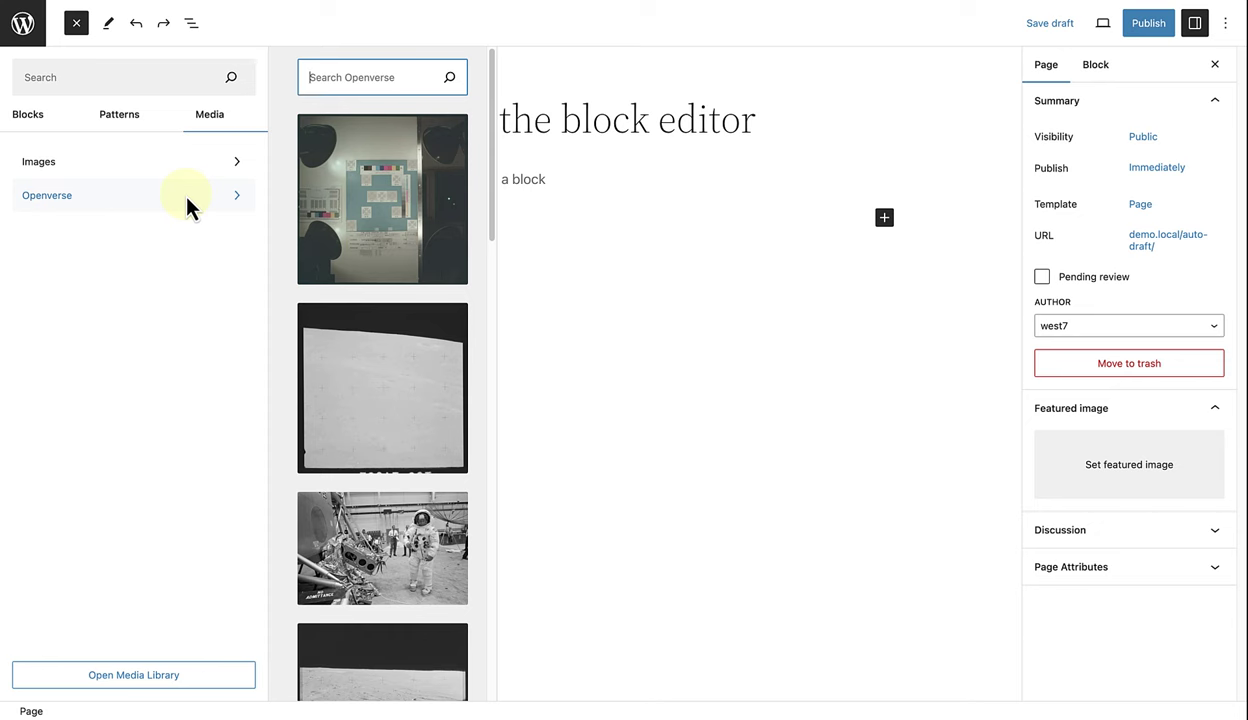
- Close the media browser and bring up the quick picker of common blocks
click(527, 196)
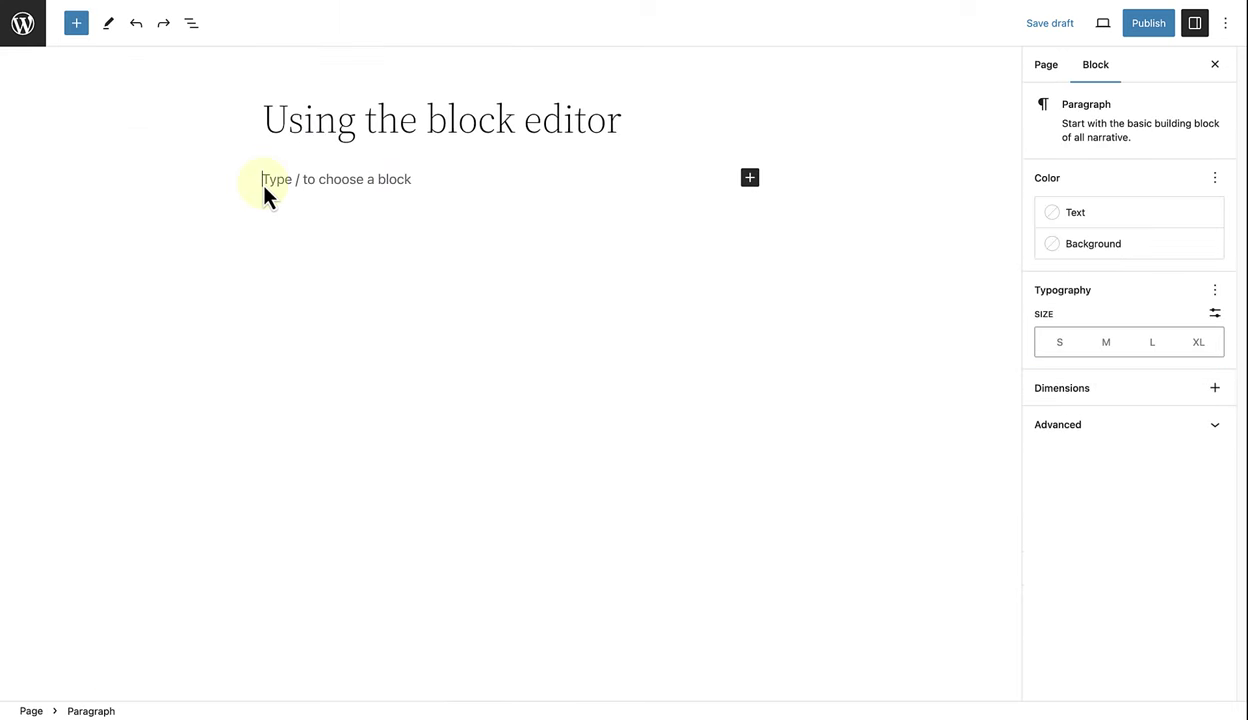
click(78, 24)
click(338, 190)
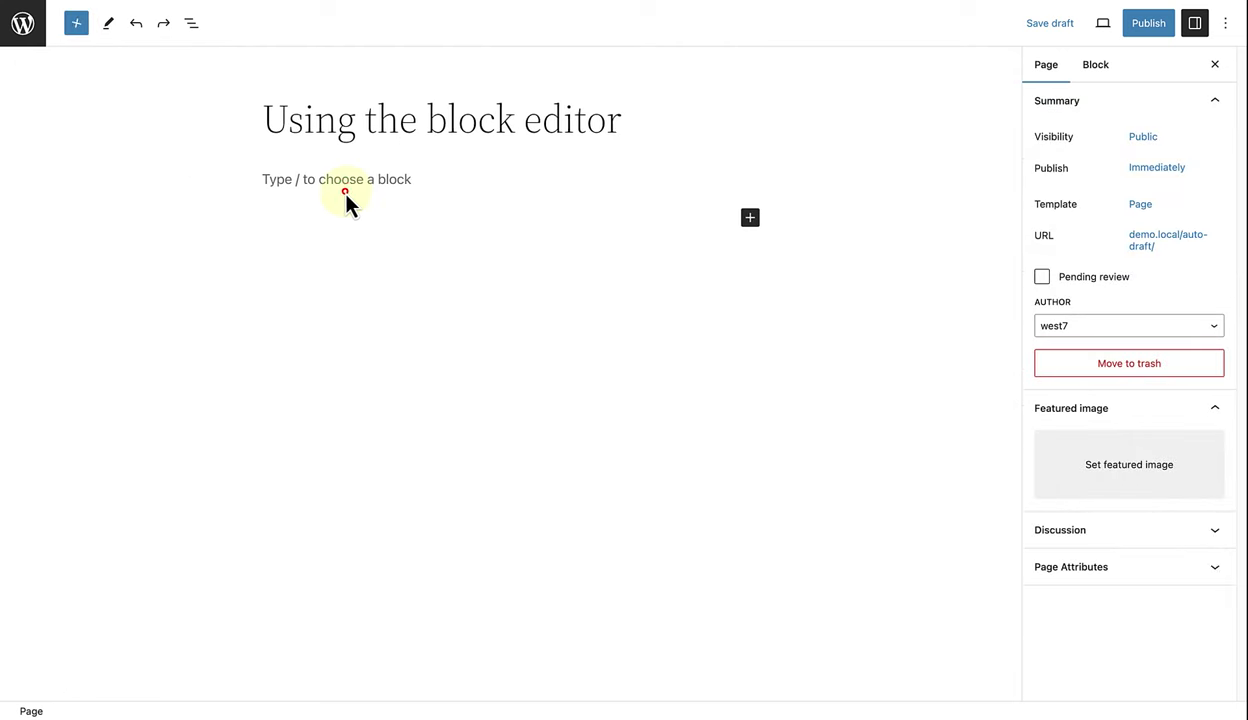
click(745, 222)
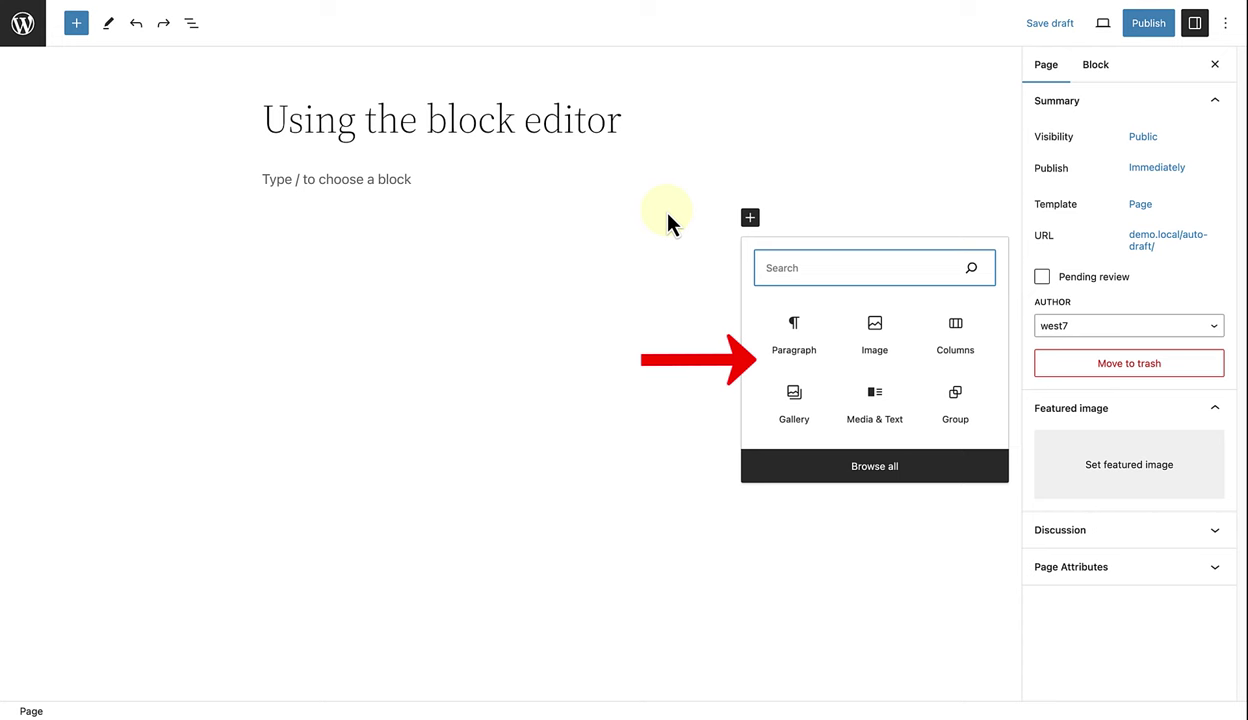
- Insert the group photo of friends by the sea from the Media Library via /image
click(278, 181)
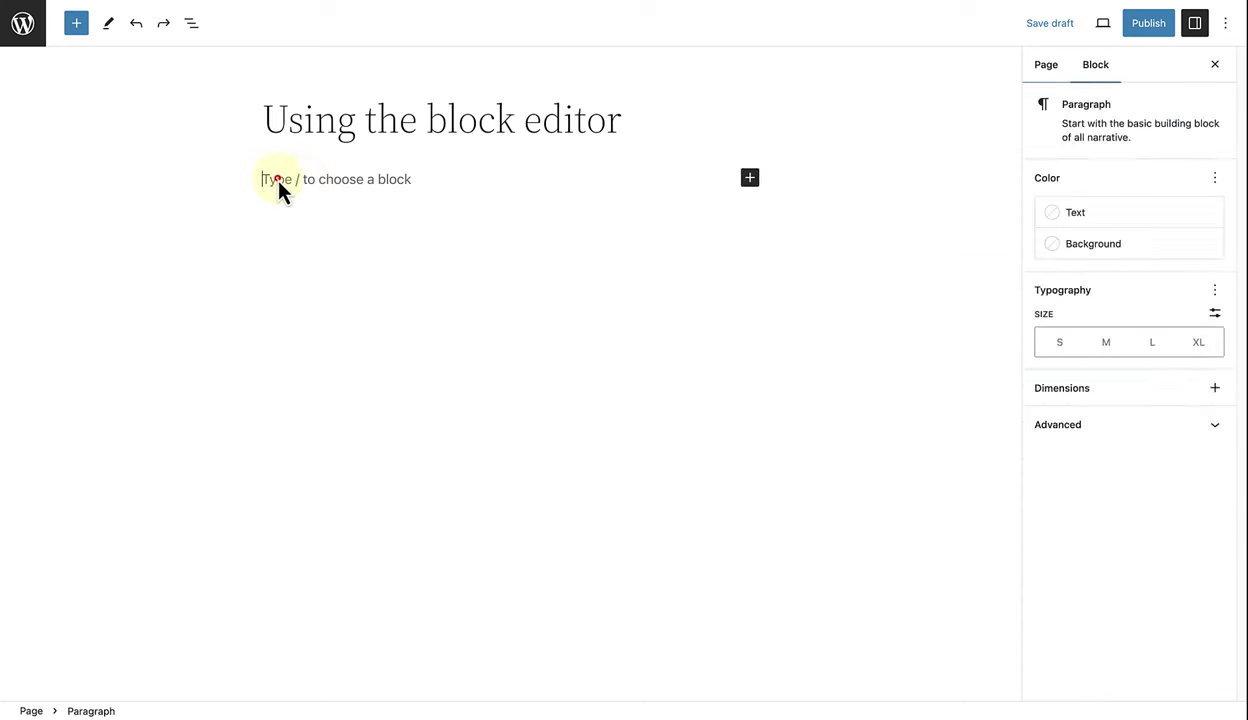
text(/)
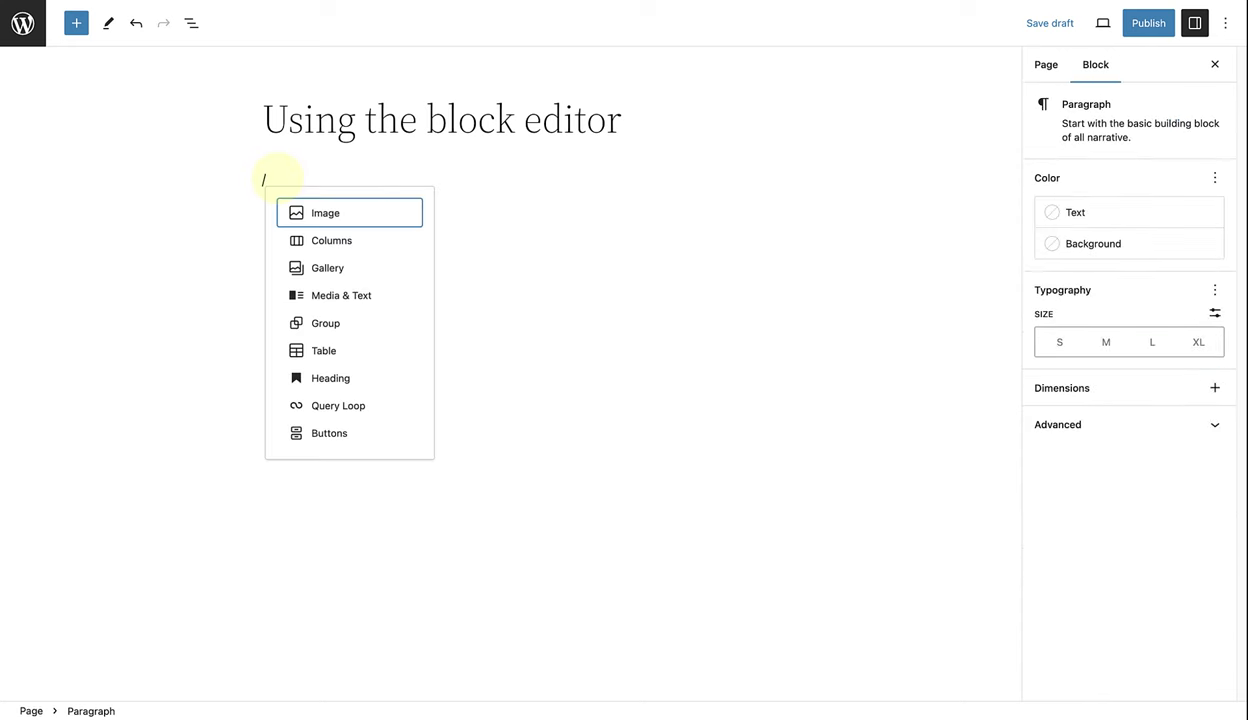
text(image)
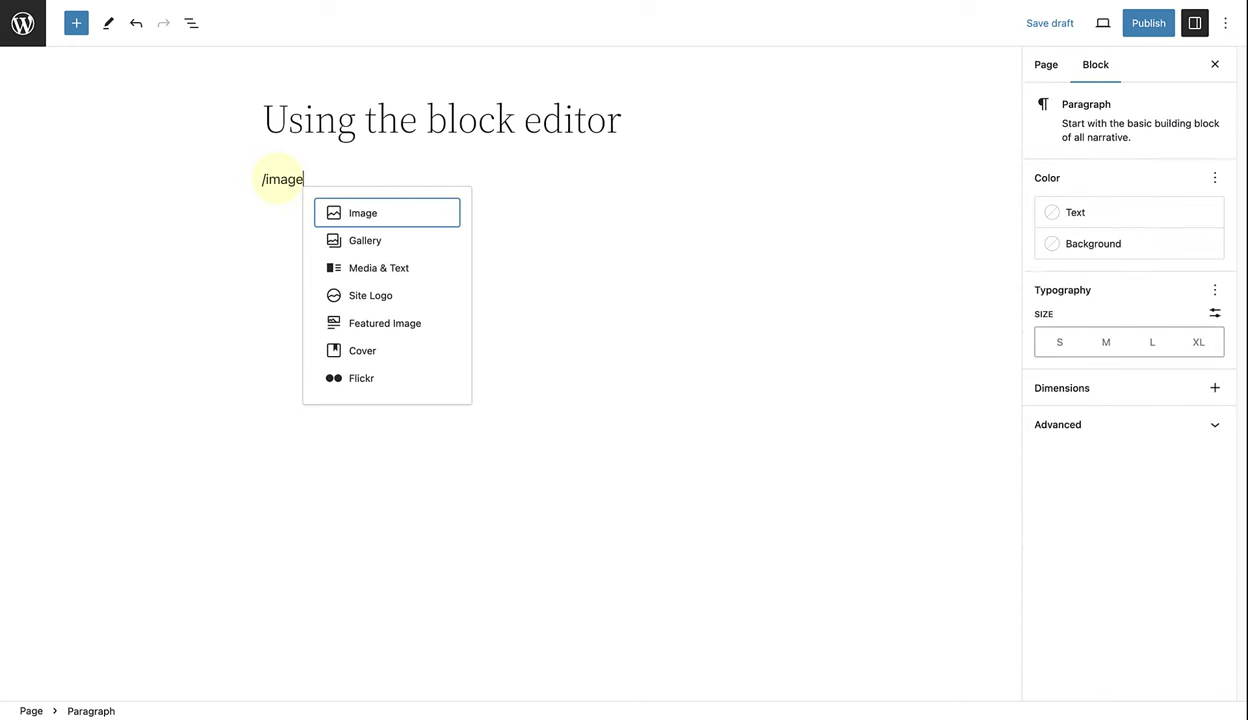
click(355, 214)
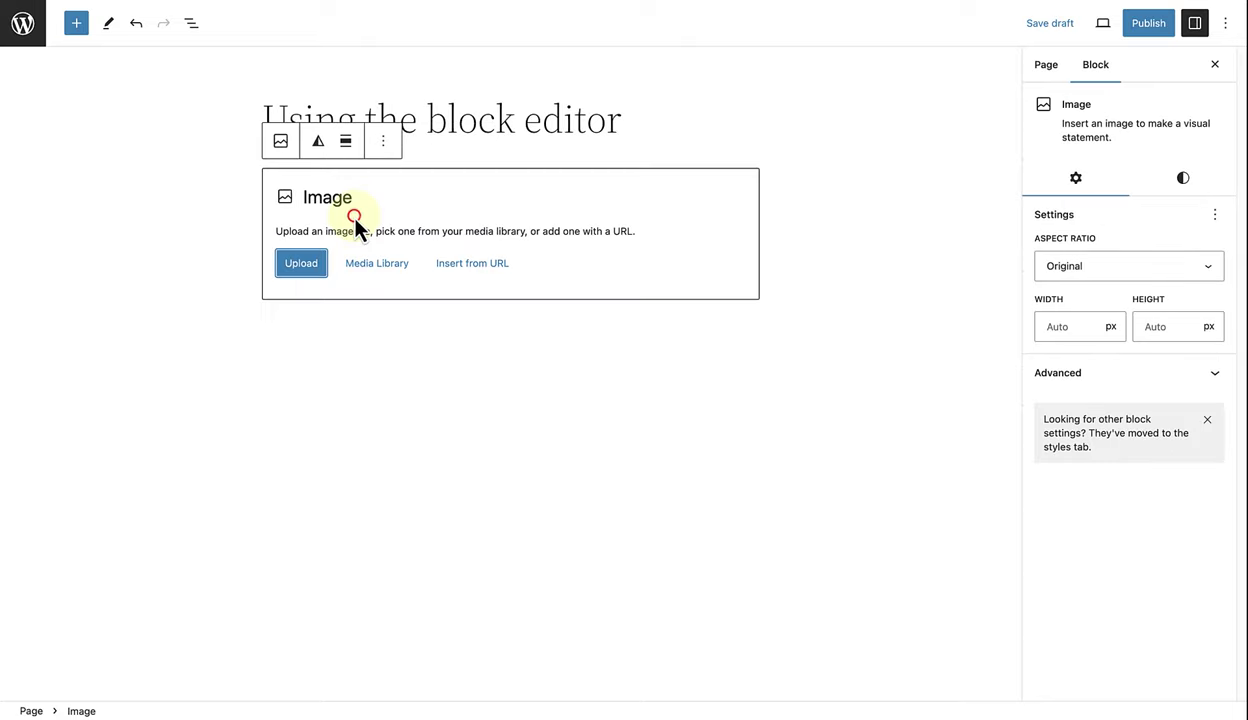
click(366, 261)
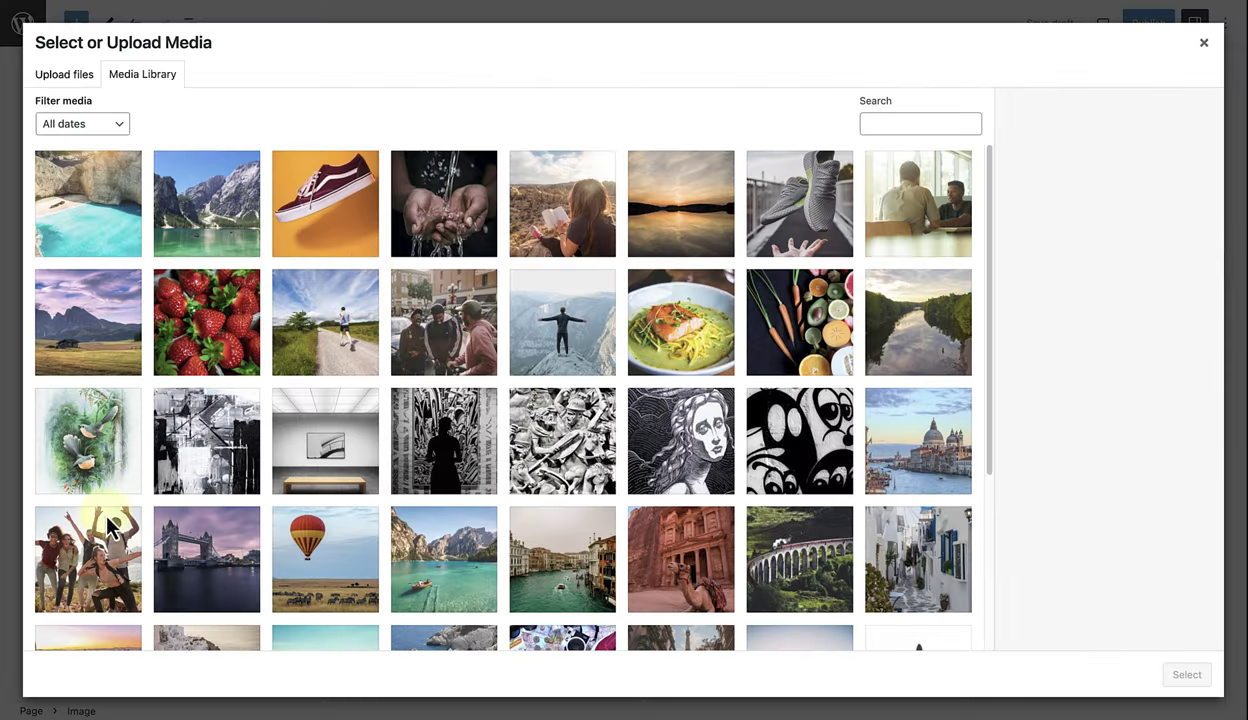
click(88, 555)
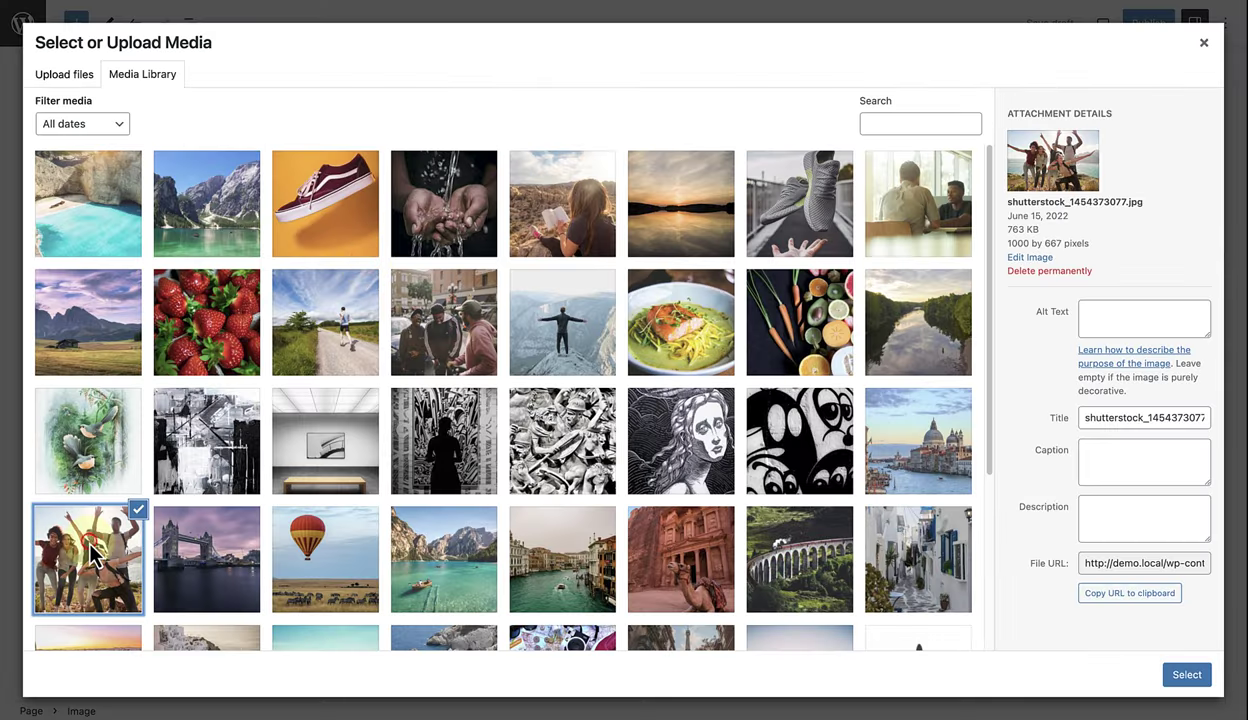
click(1184, 675)
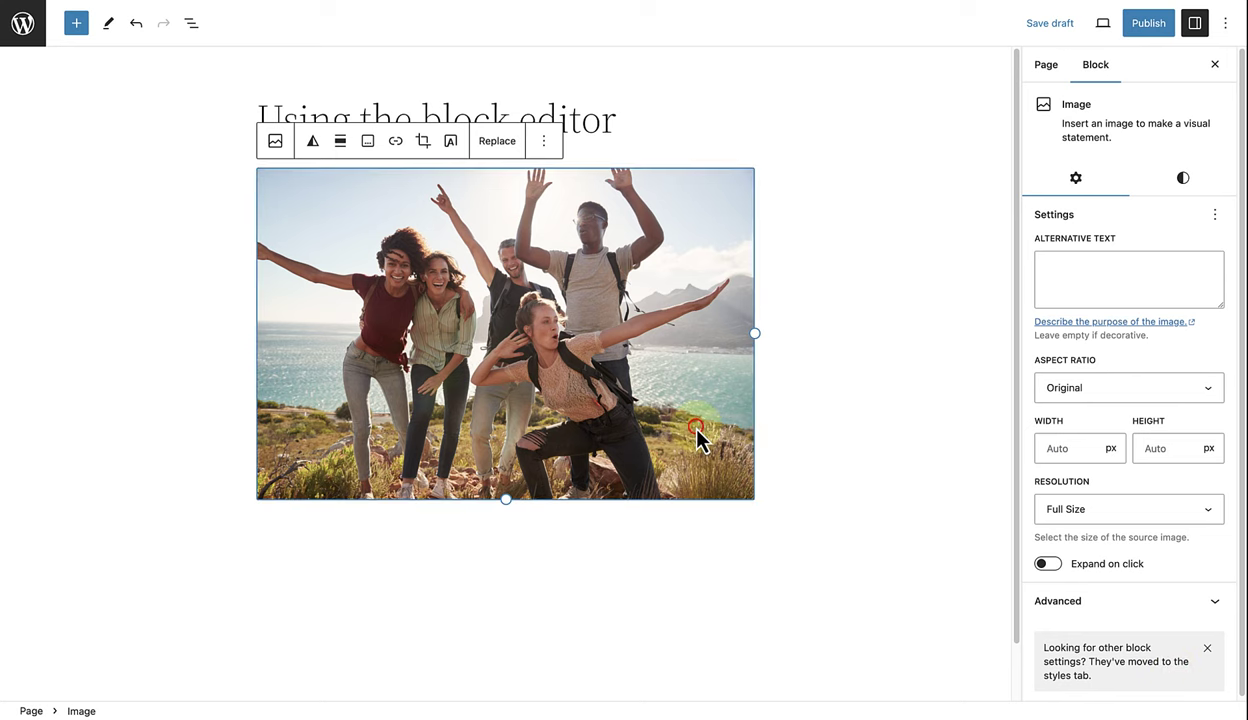
- Add two Lorem ipsum paragraphs below the image
key(Return)
scroll(360, 455, down, 2)
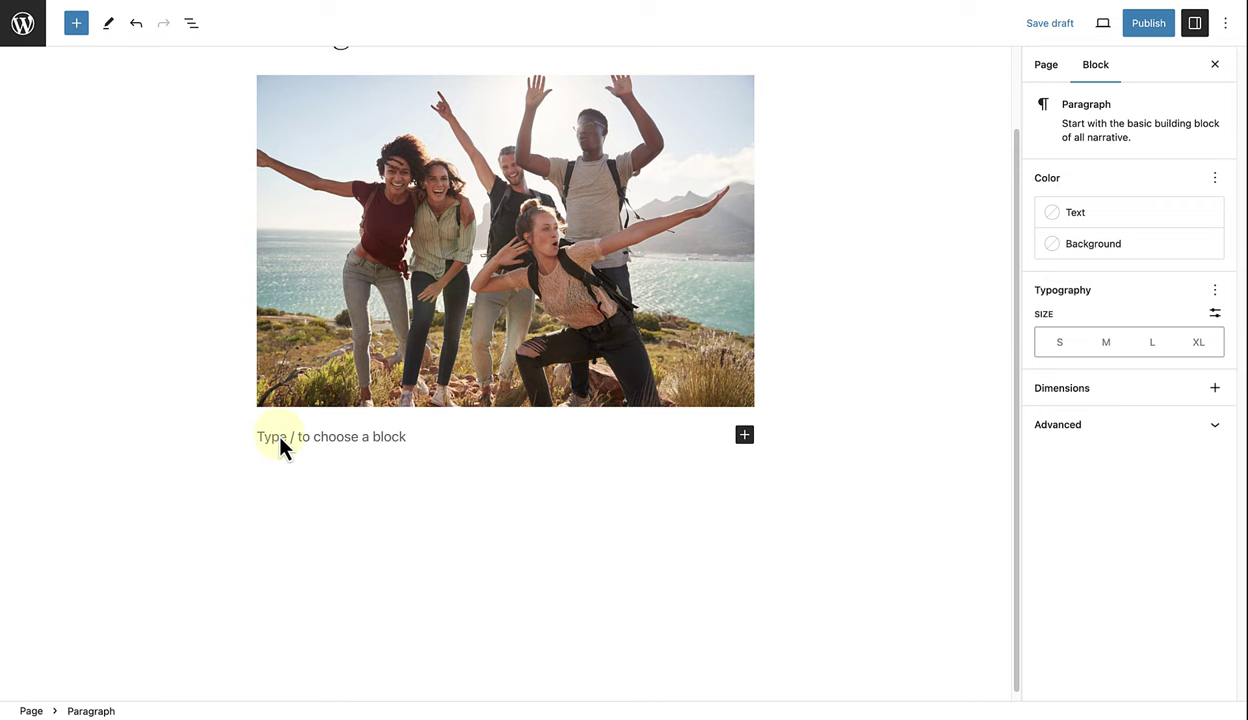
text(Lorem ipsum dolor sit amet, consectetur adipisicing elit, sed do eiusmod tempor incididunt ut labore et dolore magna aliqua. Ut enim ad minim veniam, quis nostrud exercitation ullamco laboris nisi ut aliquip ex ea commodo consequat.)
key(Return)
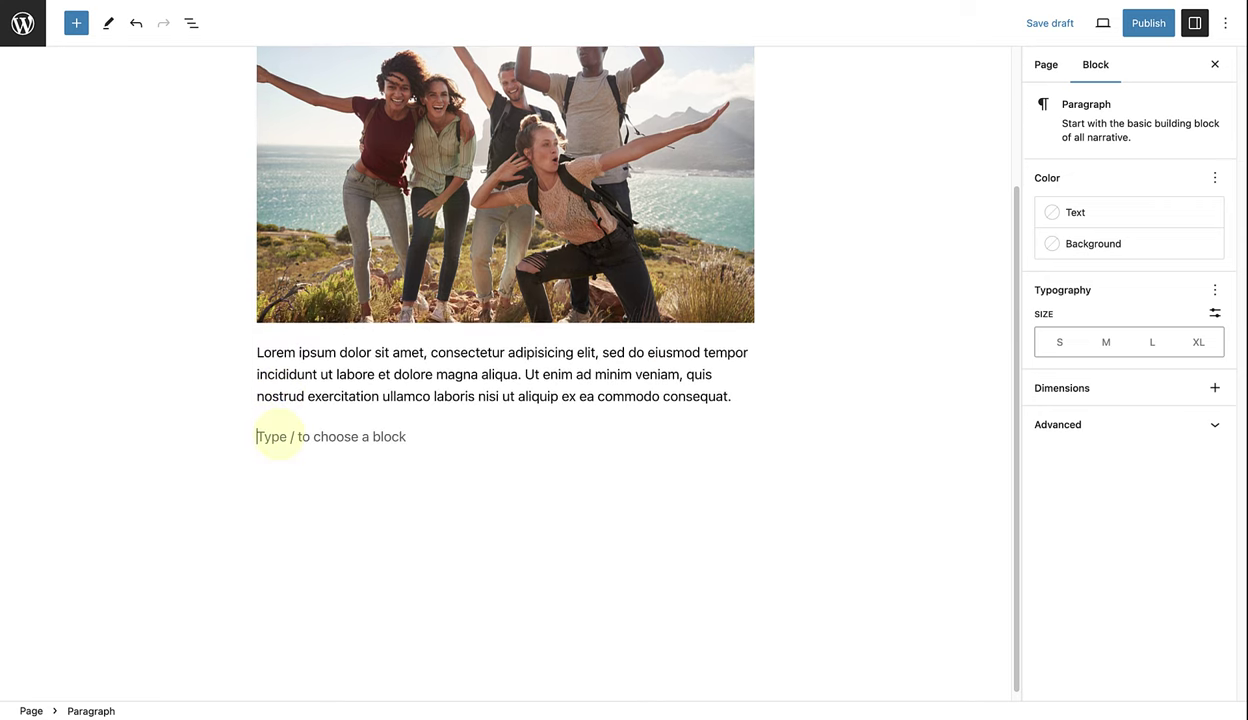
text(Lorem ipsum dolor sit amet, consectetur adipisicing elit, sed do eiusmod tempor incididunt ut labore et dolore magna aliqua. Ut enim ad minim veniam, quis nostrud exercitation ullamco laboris nisi ut aliquip ex ea commodo consequat.)
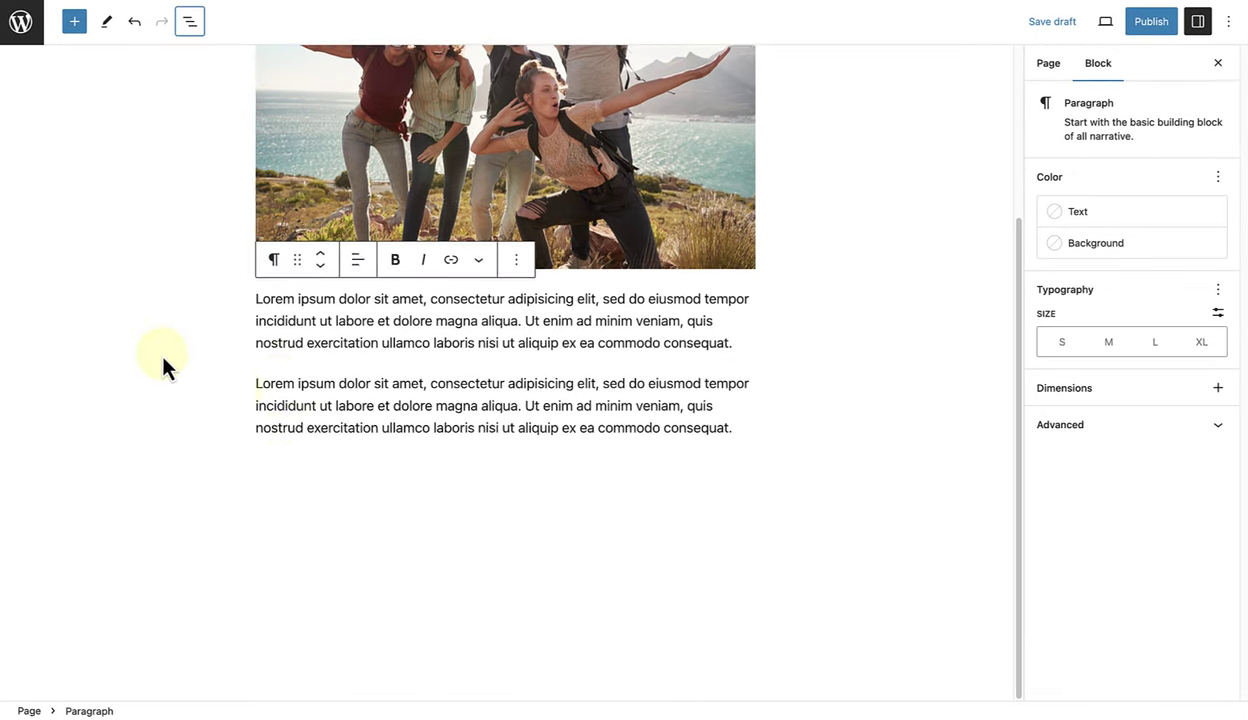
- Review the block outline in List View, then select the group photo to show Image settings
scroll(155, 350, up, 5)
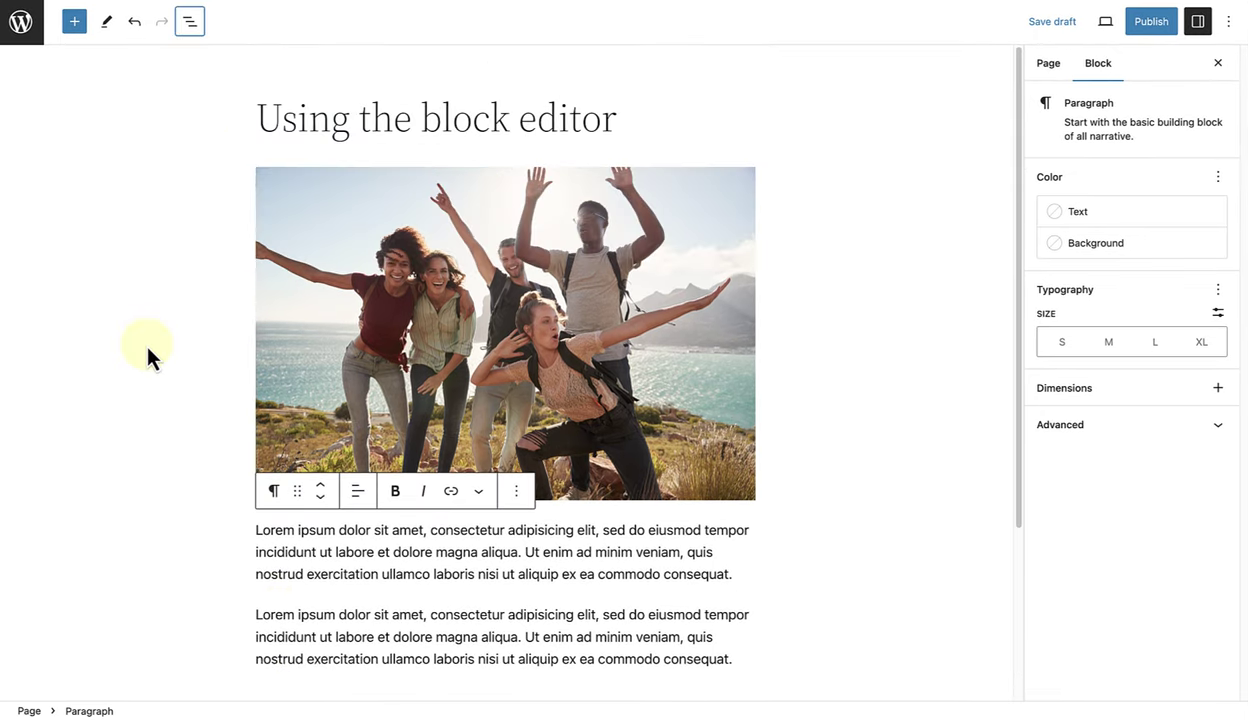
click(190, 24)
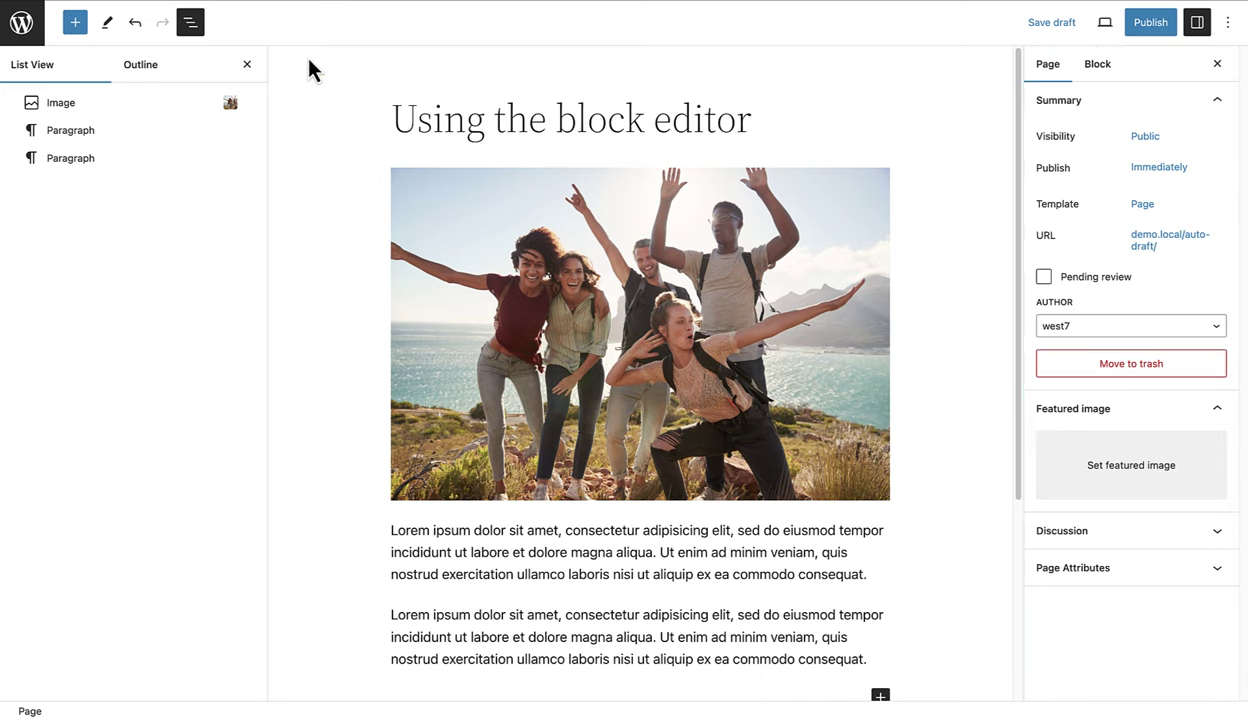
click(248, 65)
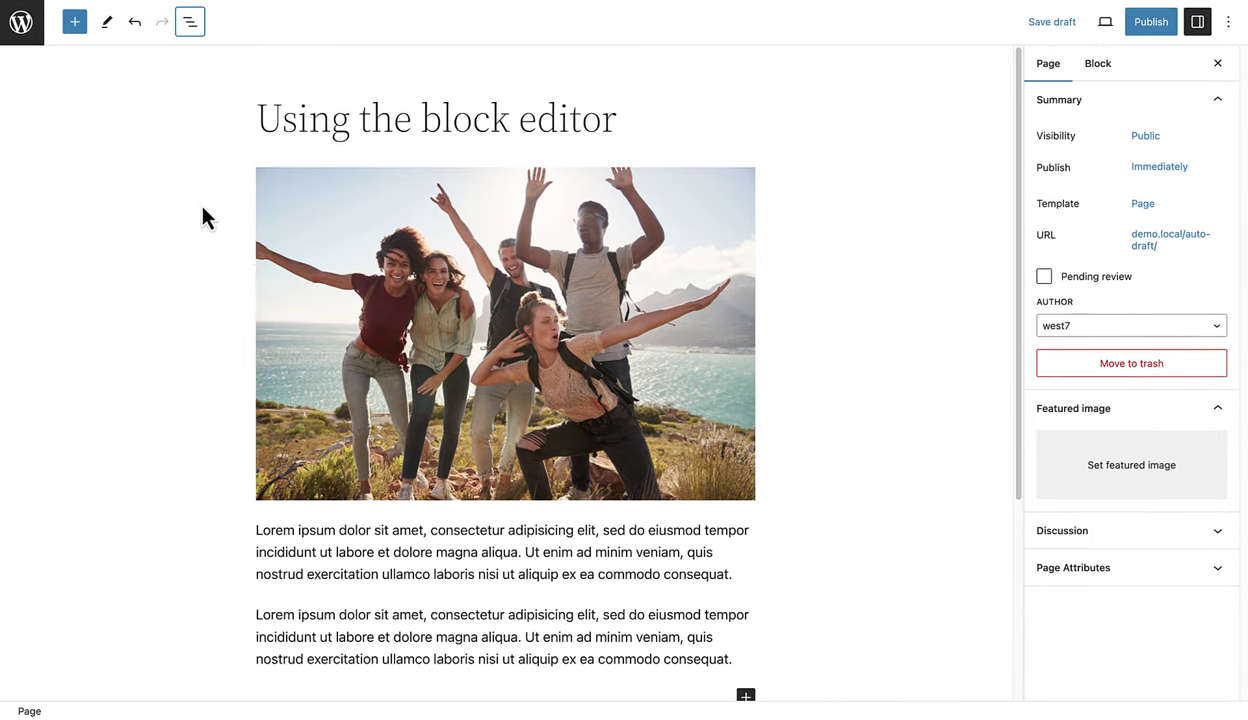
click(192, 411)
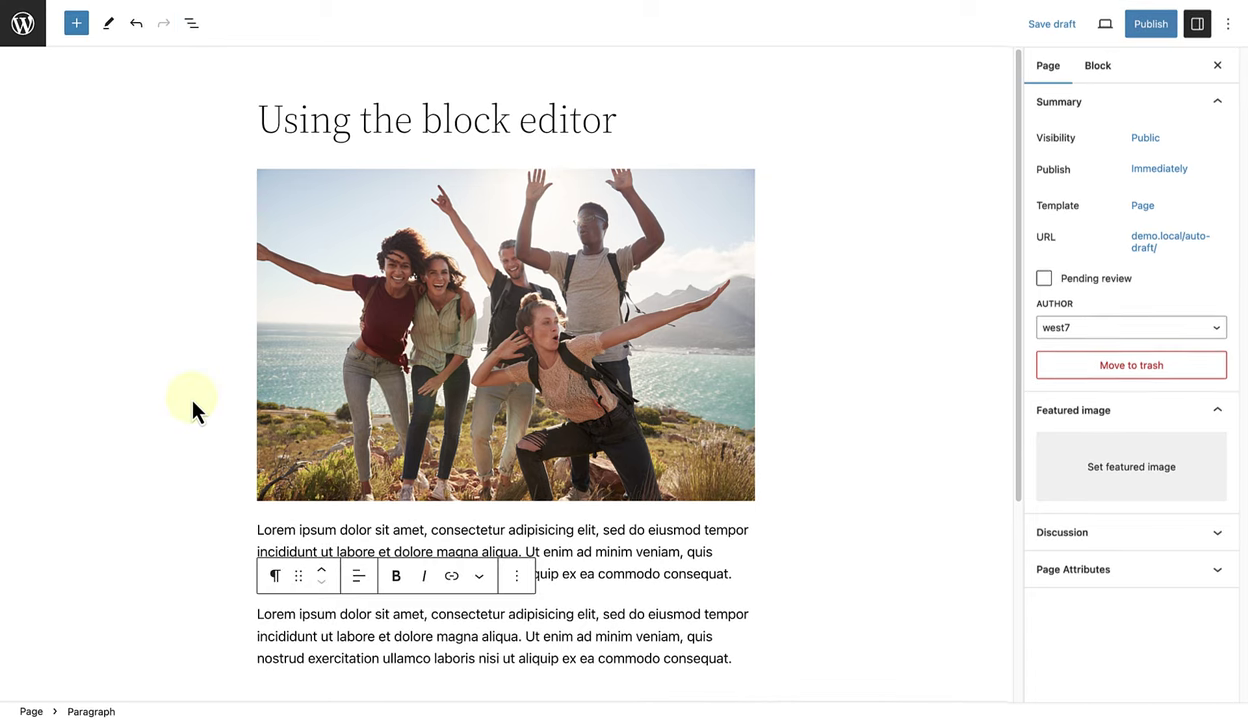
click(510, 378)
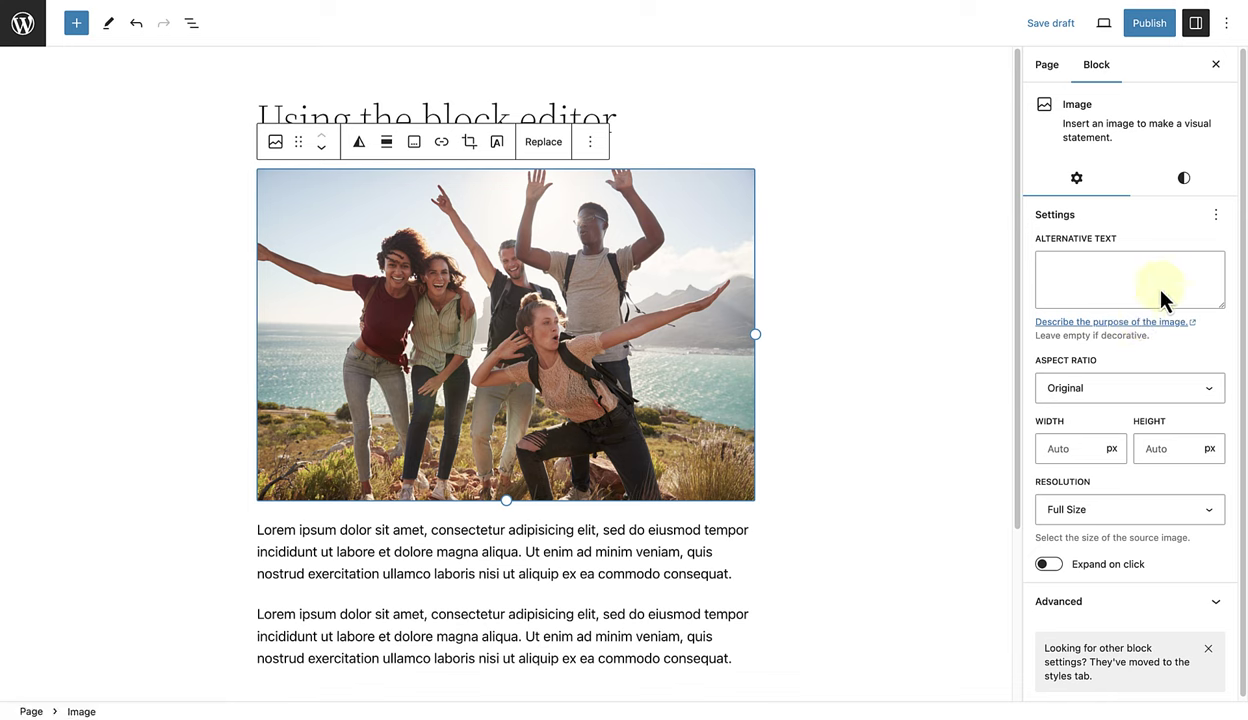
- Select the first Lorem ipsum paragraph and check its Typography options in the sidebar
click(626, 535)
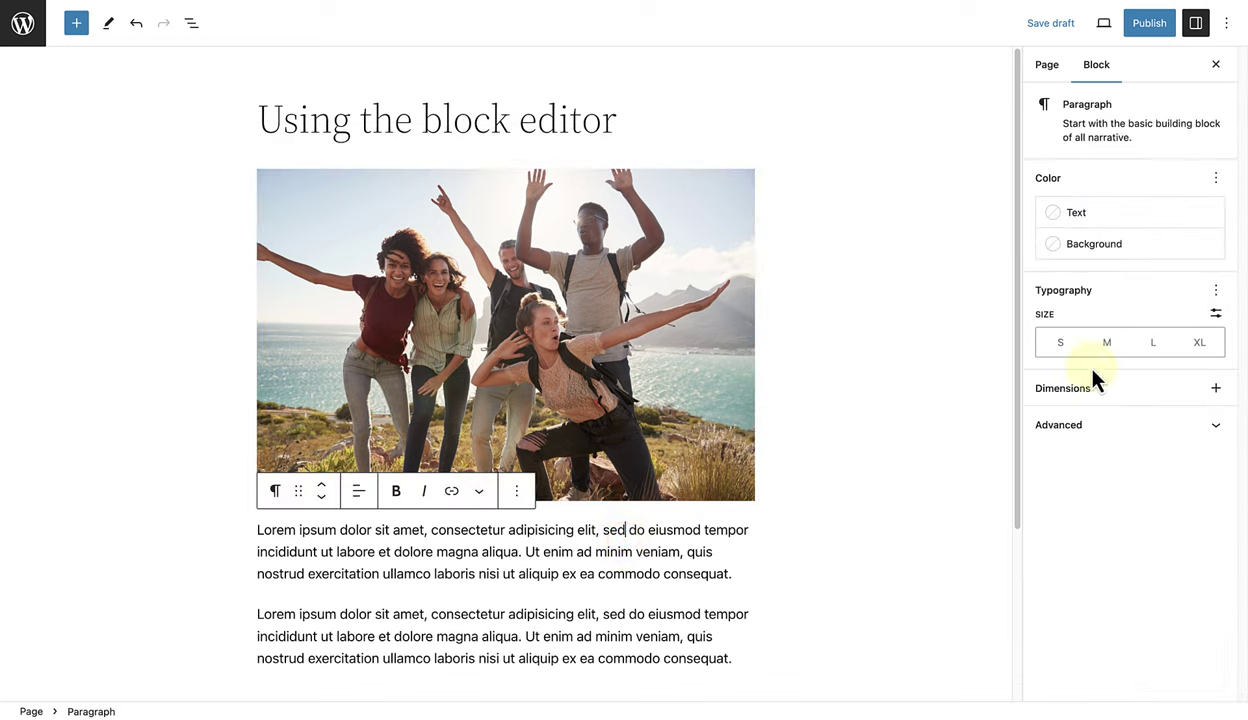
click(1216, 290)
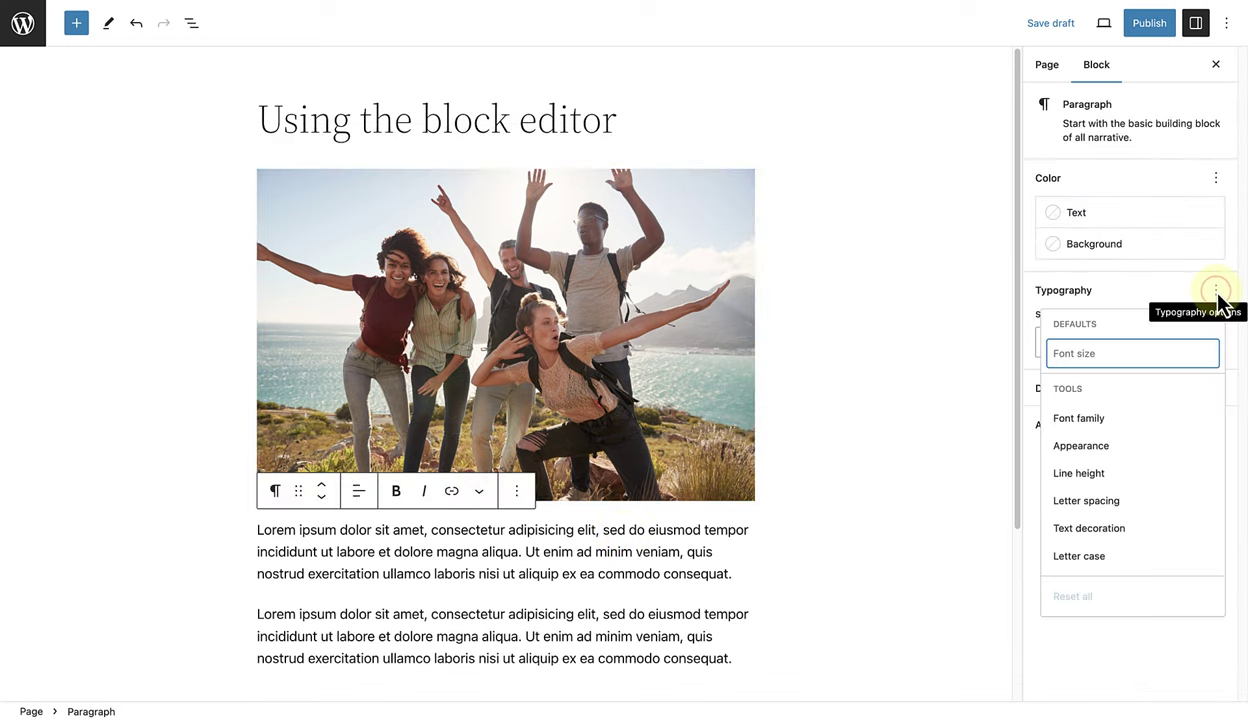
click(1216, 290)
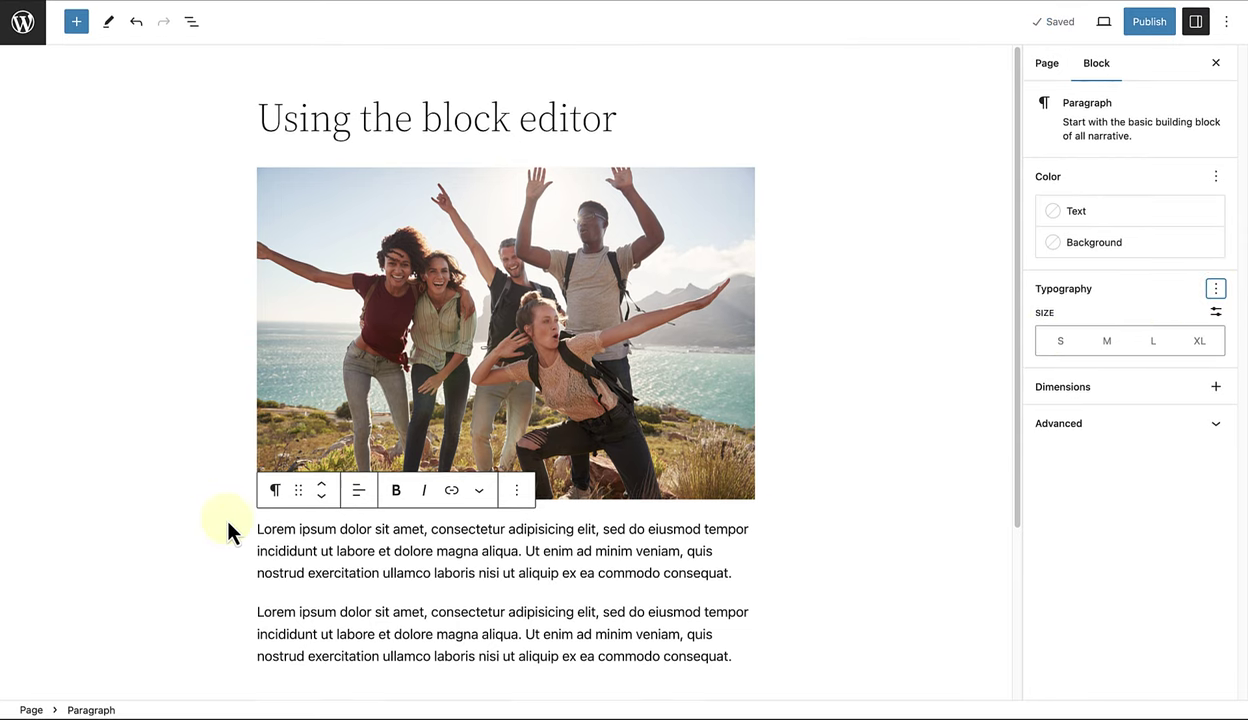
scroll(218, 505, down, 3)
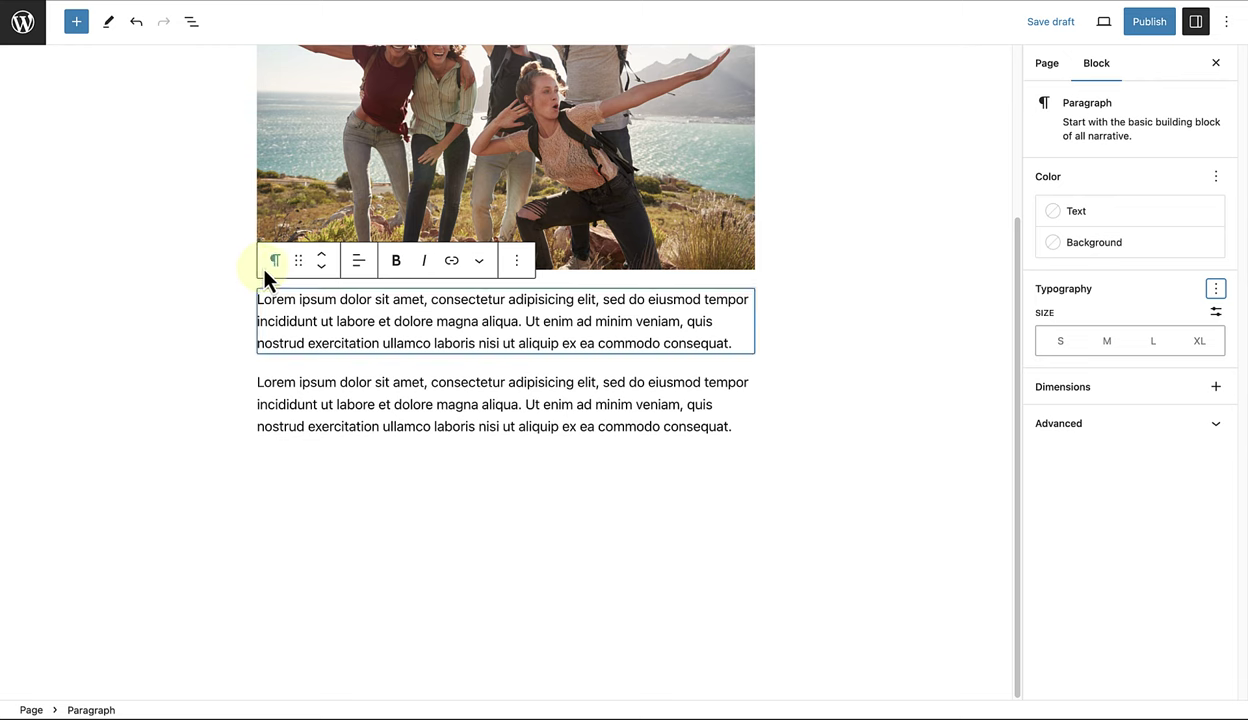
- Try the paragraph's Transform menu, move it down and back up, keeping left alignment
click(273, 262)
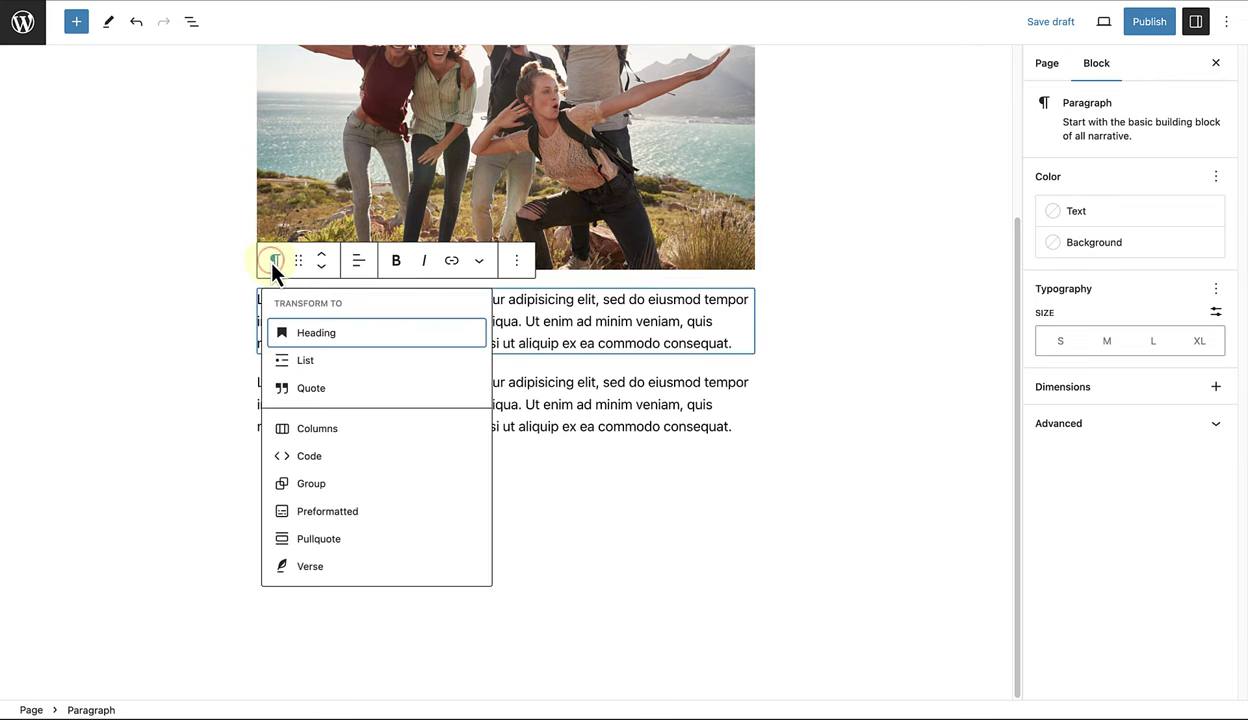
click(272, 263)
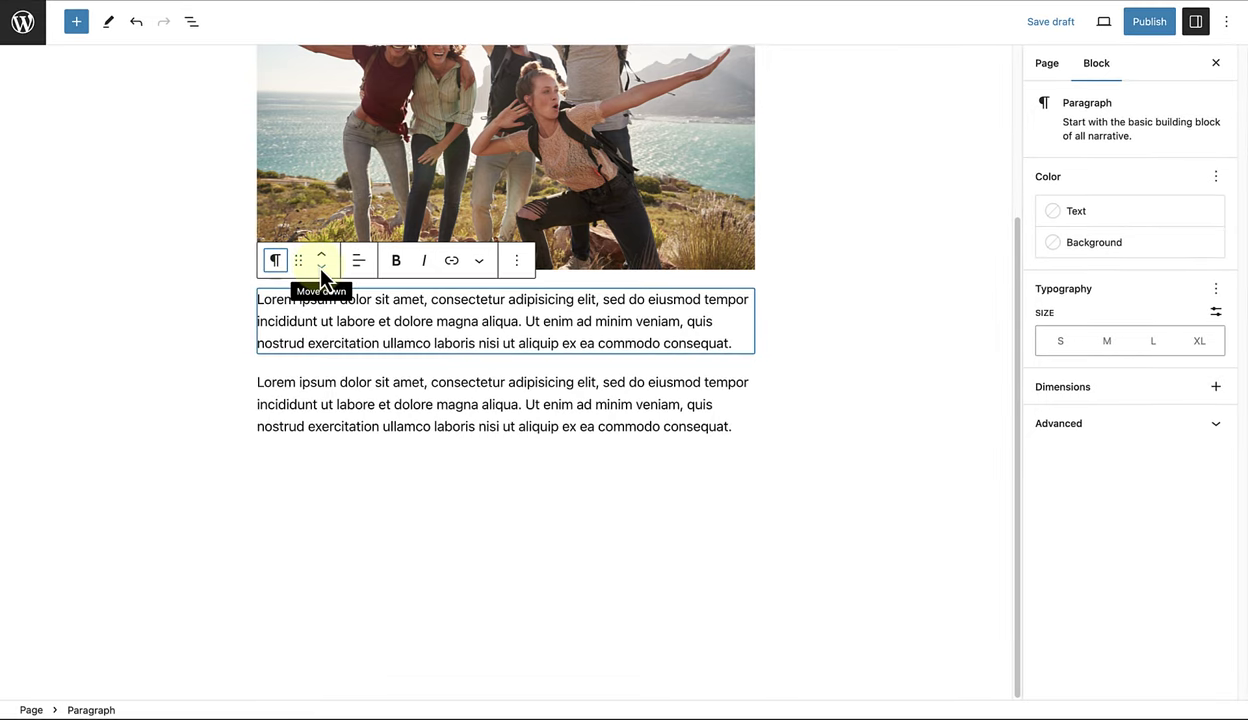
click(321, 268)
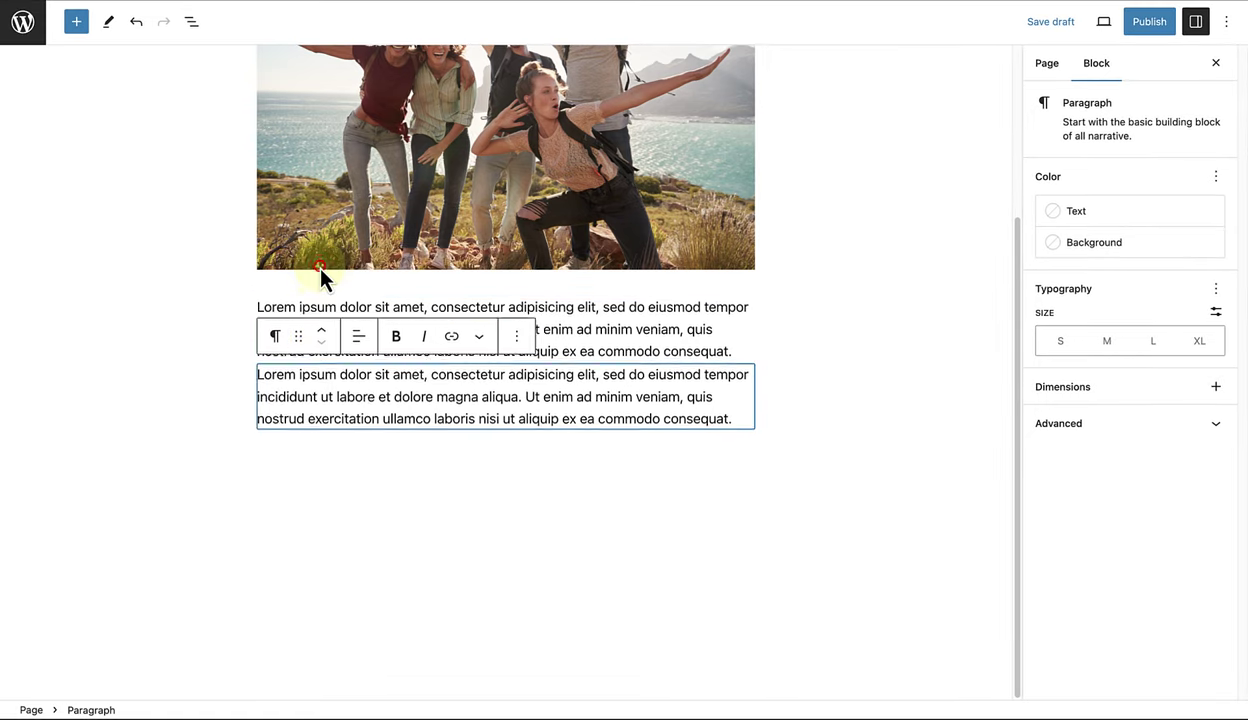
click(322, 343)
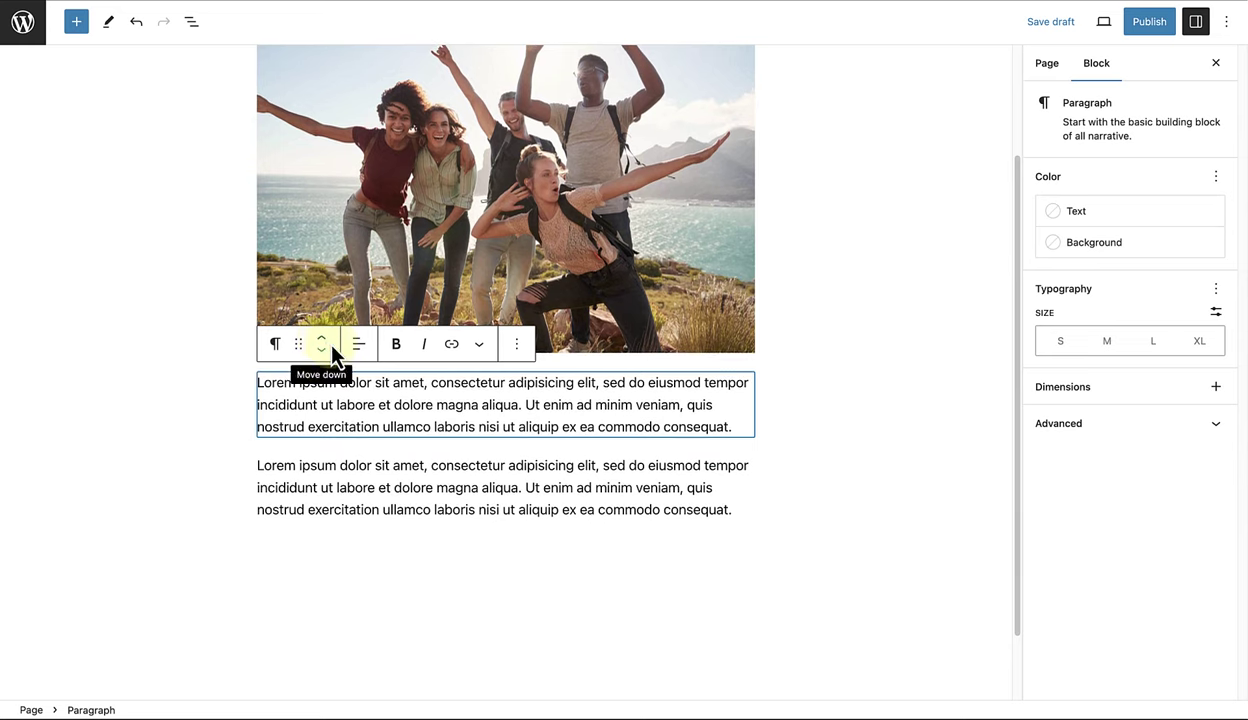
click(359, 358)
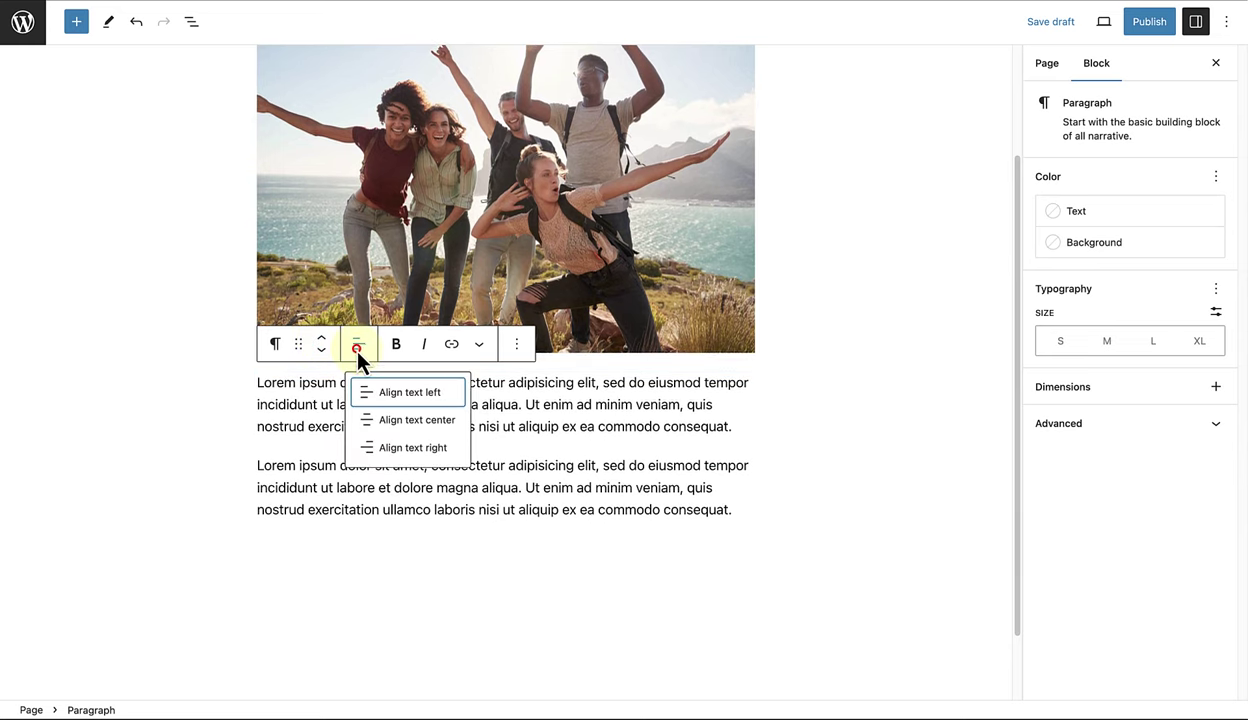
key(Return)
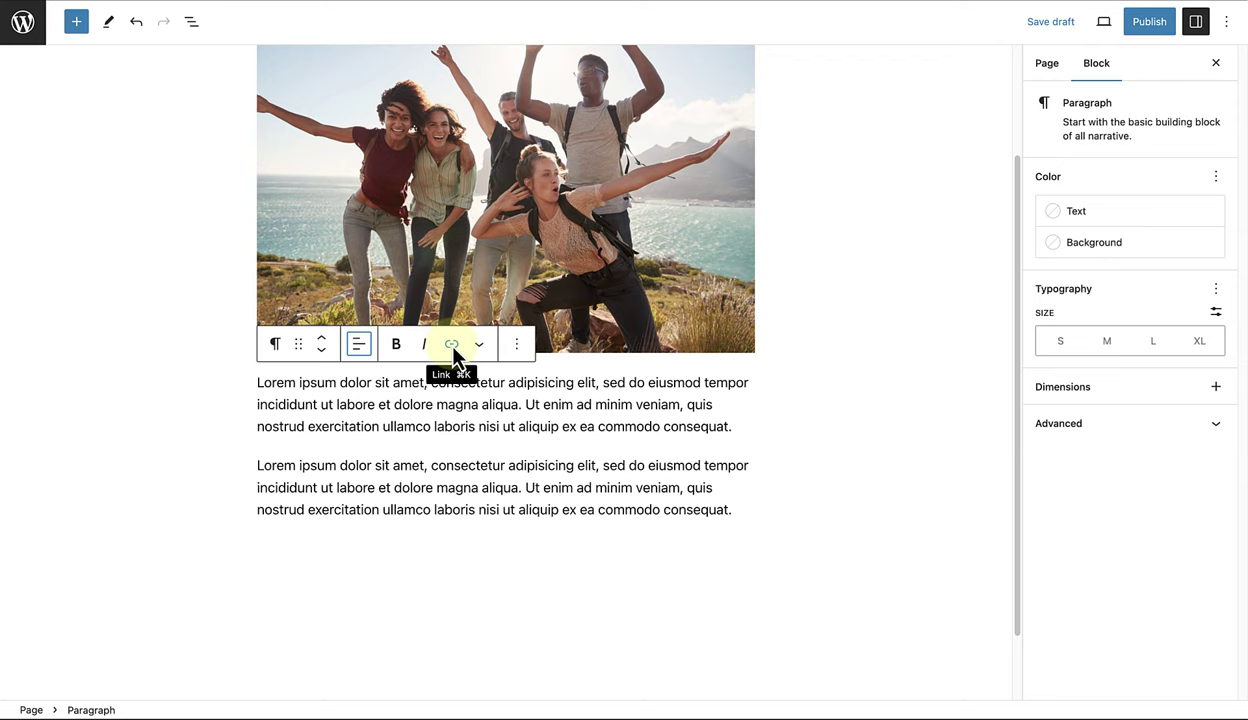
- Check the extra text formatting choices, then show the paragraph's ⋮ Options menu
key(End)
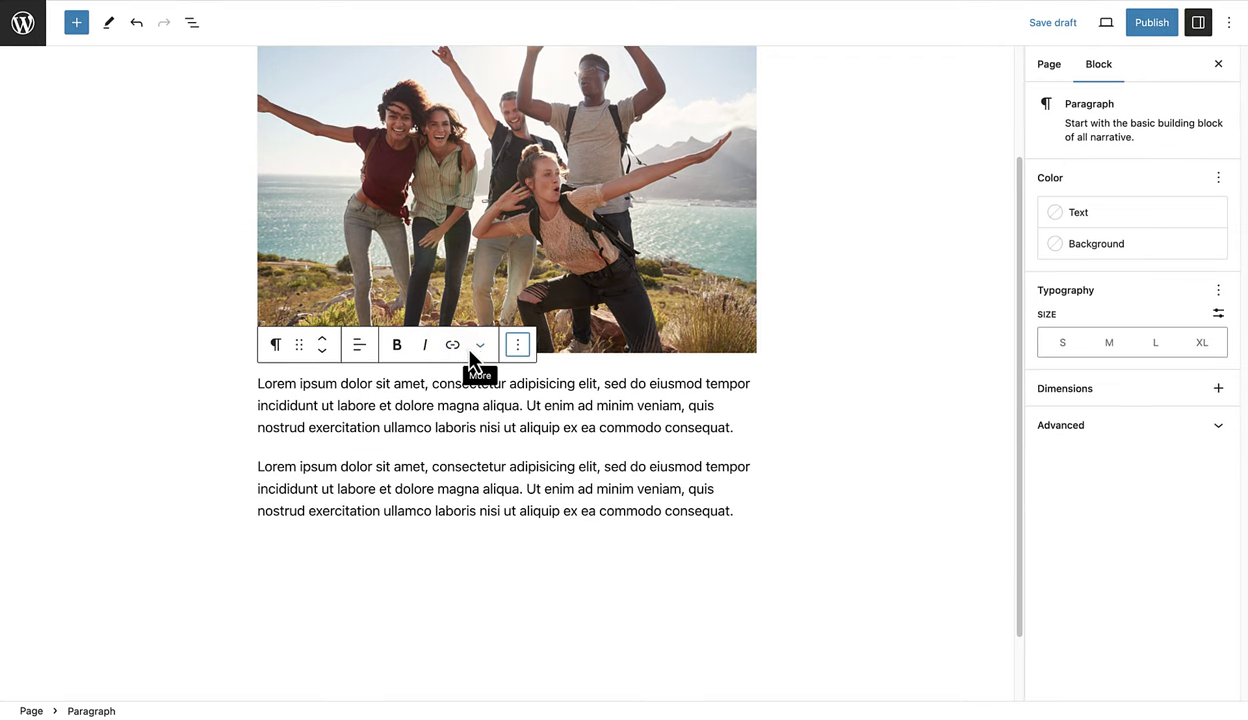
click(480, 345)
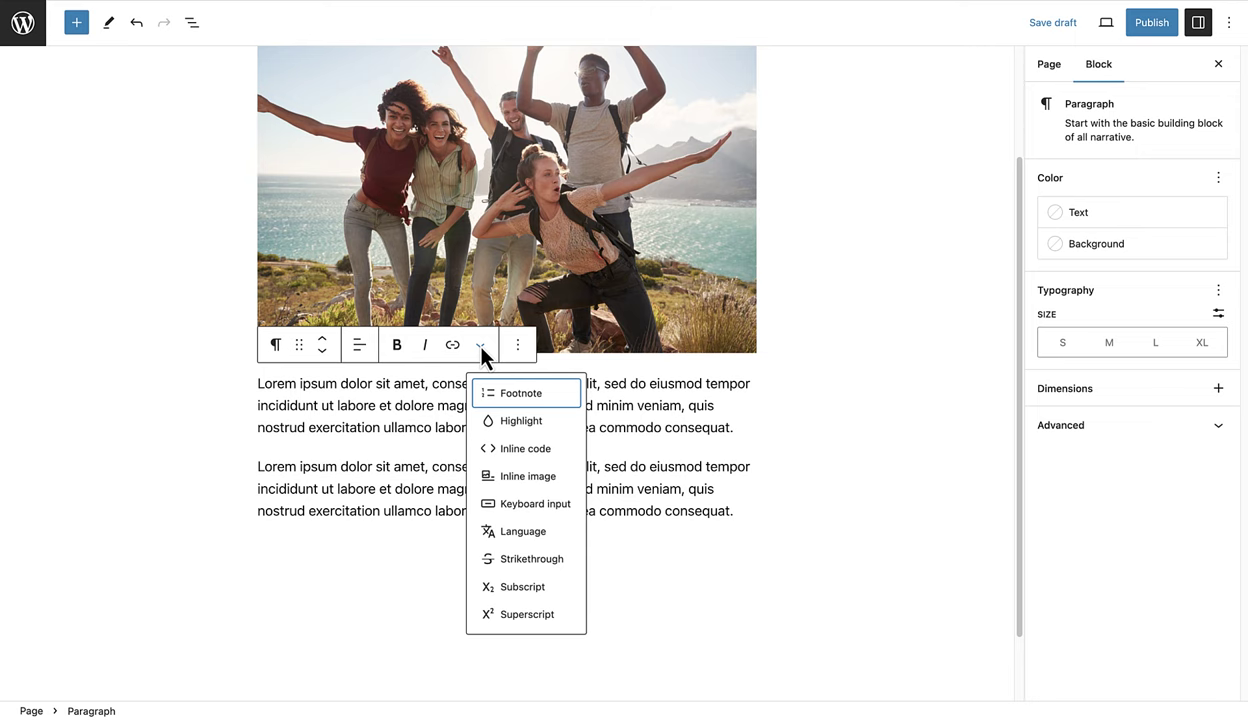
click(481, 345)
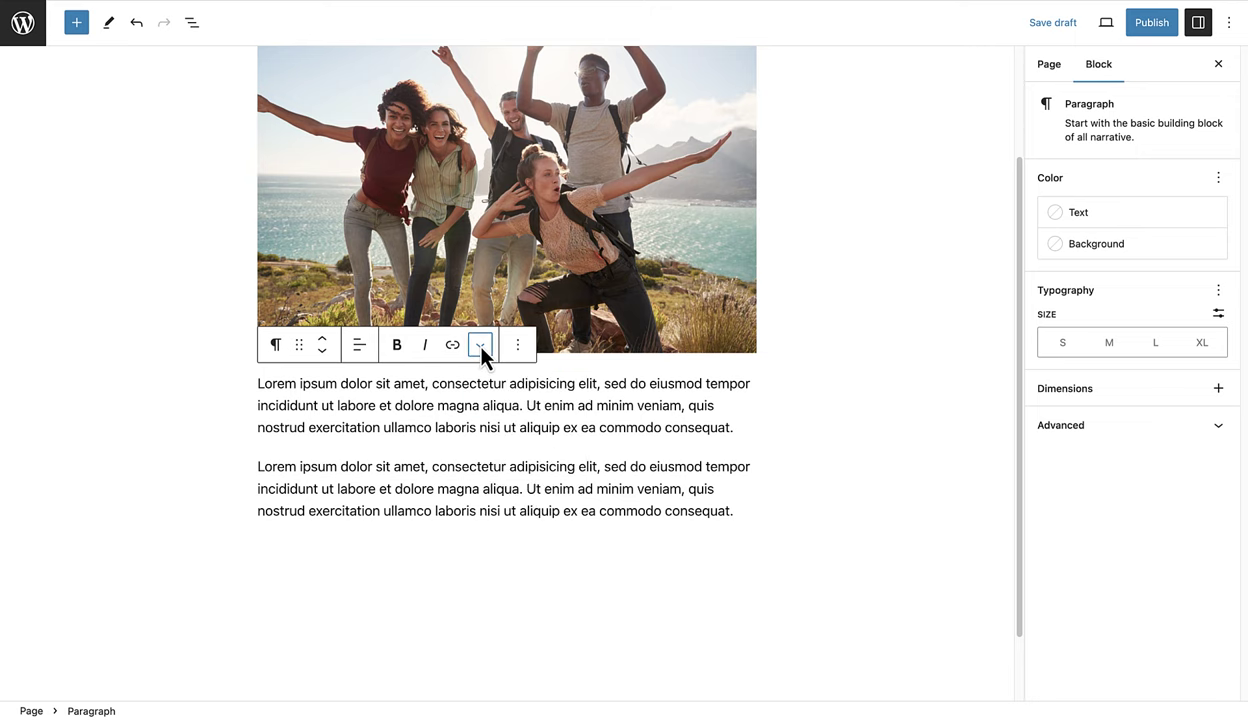
scroll(478, 418, down, 1)
scroll(477, 418, down, 1)
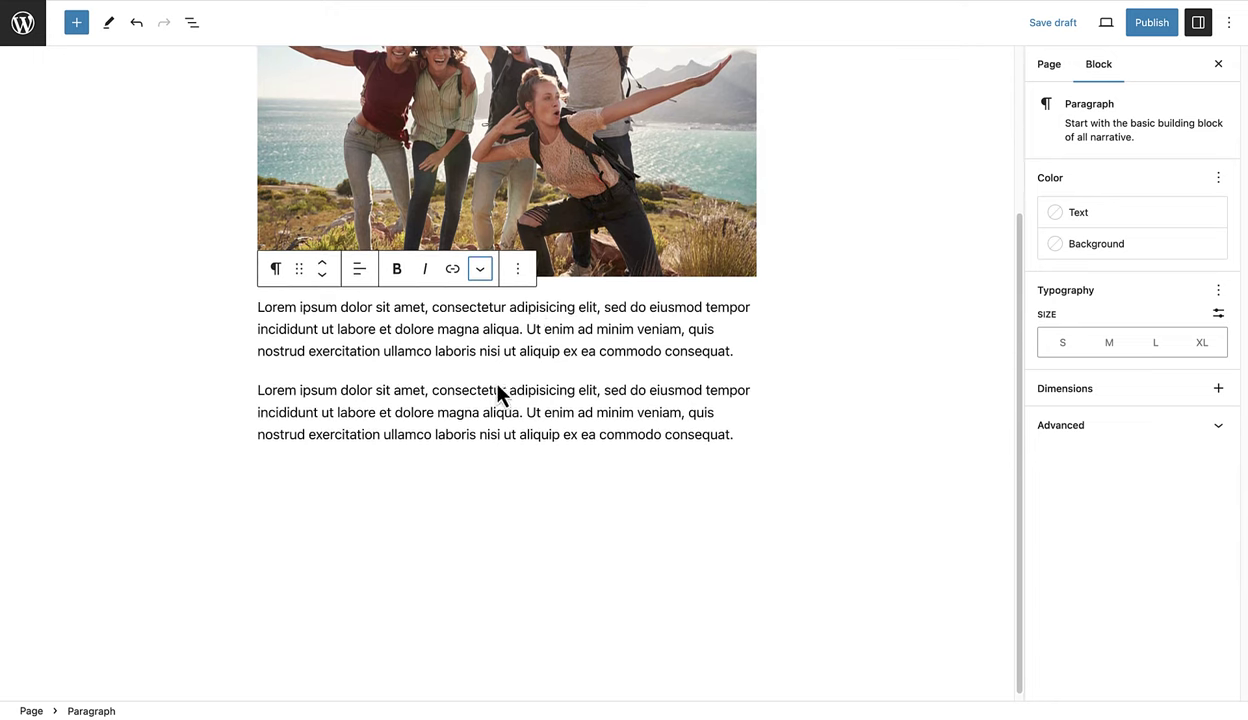
click(519, 276)
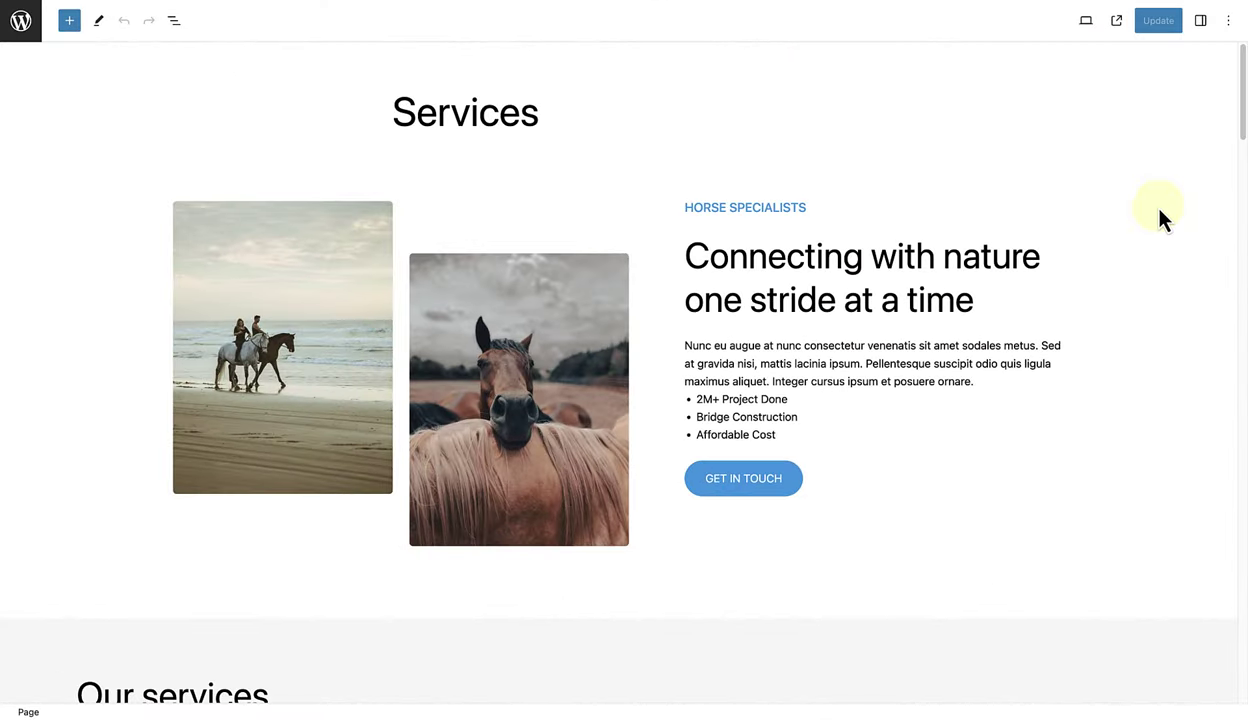
- Scroll through the Services page's Prices table and riding sections, then back to the top
scroll(1170, 248, down, 5)
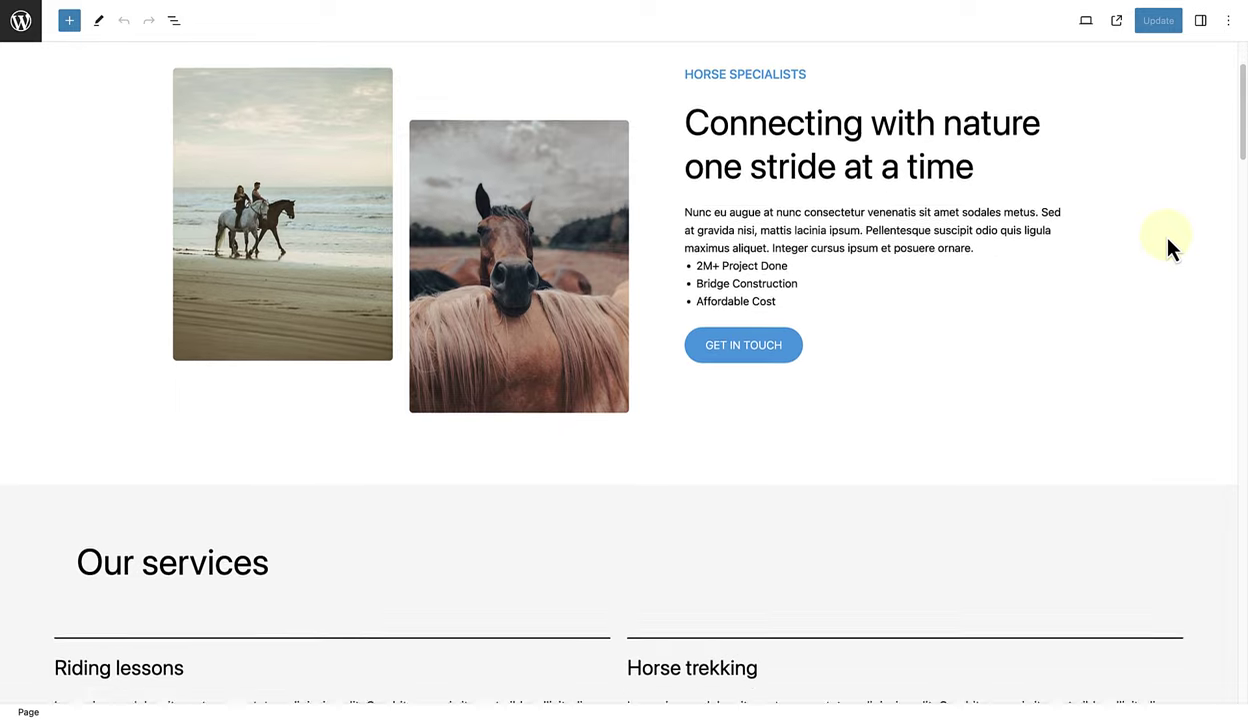
scroll(1170, 248, down, 10)
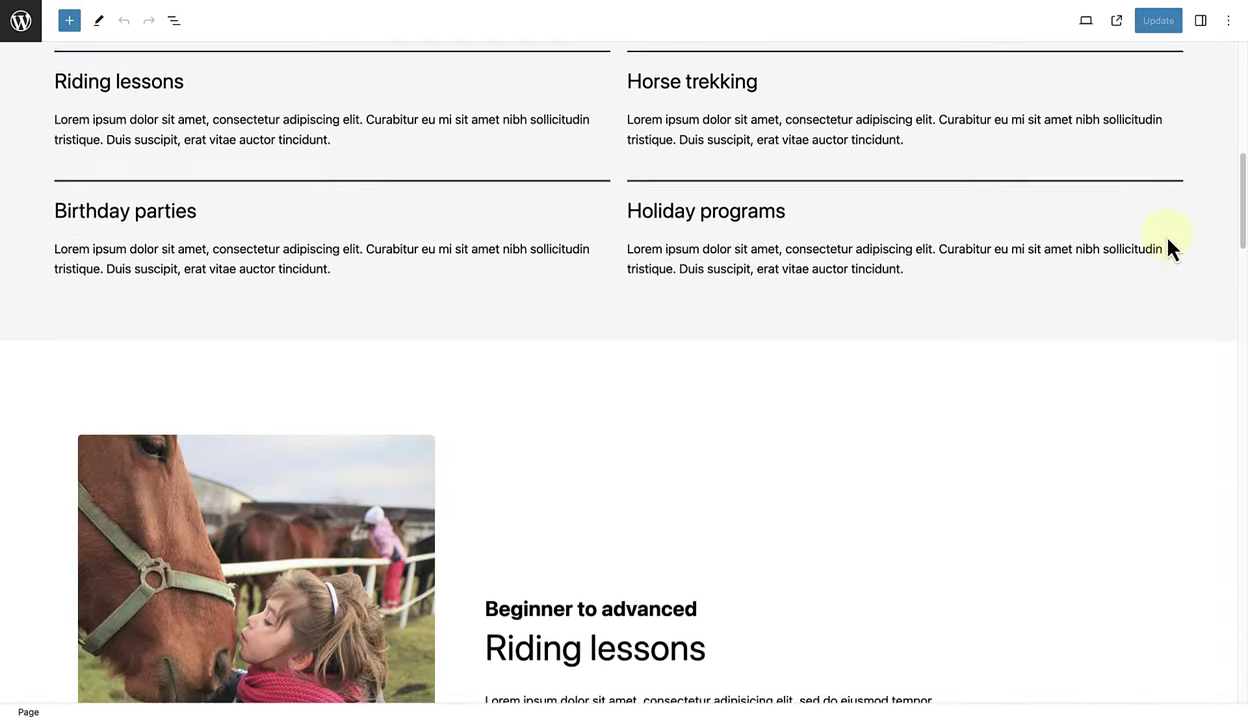
scroll(1170, 248, down, 10)
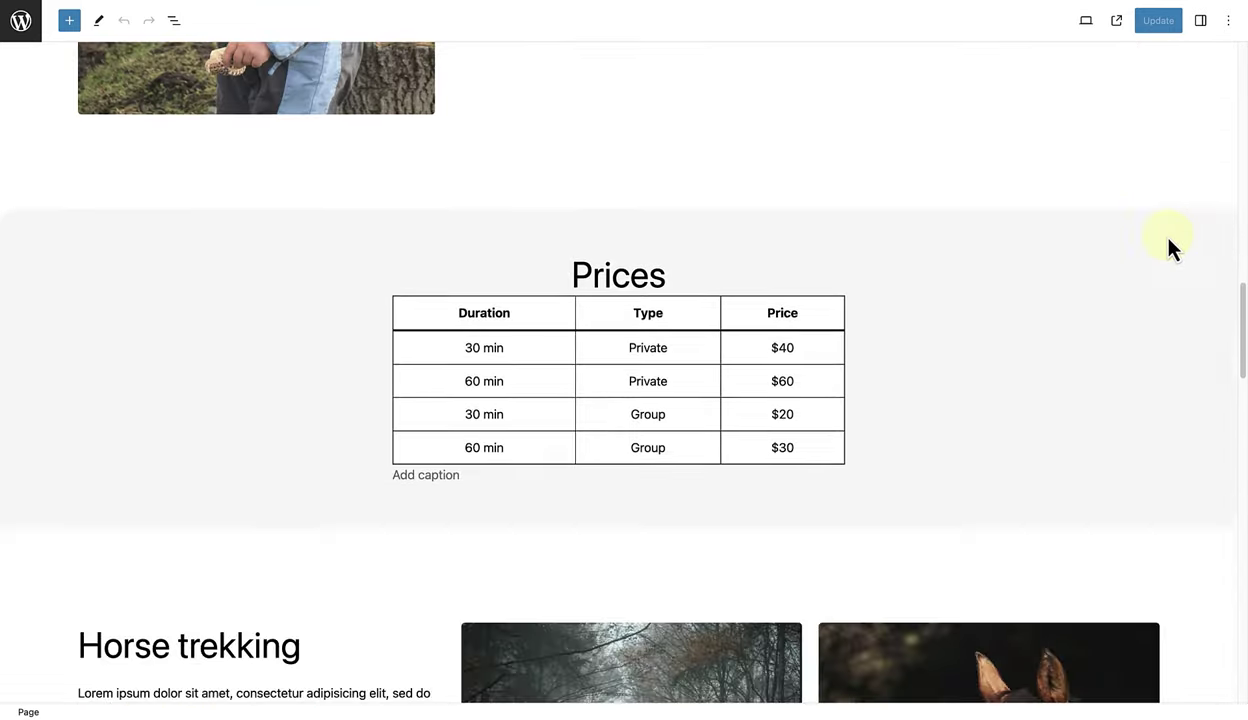
scroll(1170, 248, down, 10)
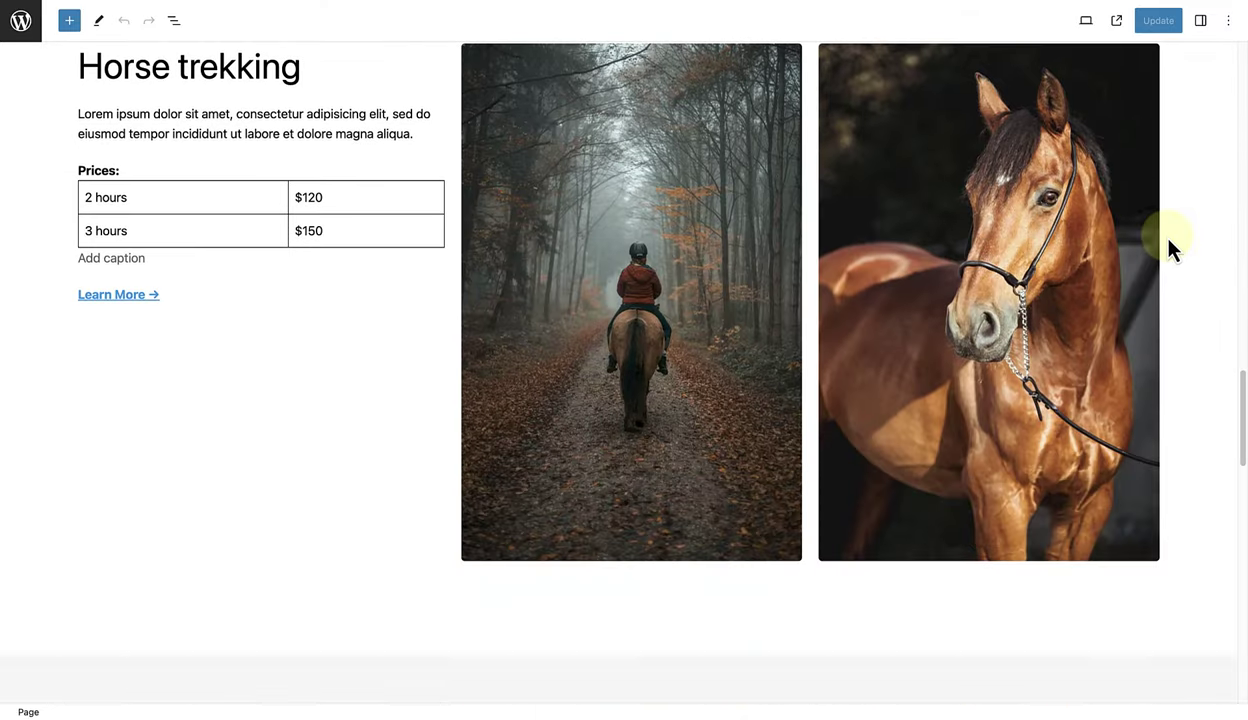
scroll(1170, 248, down, 10)
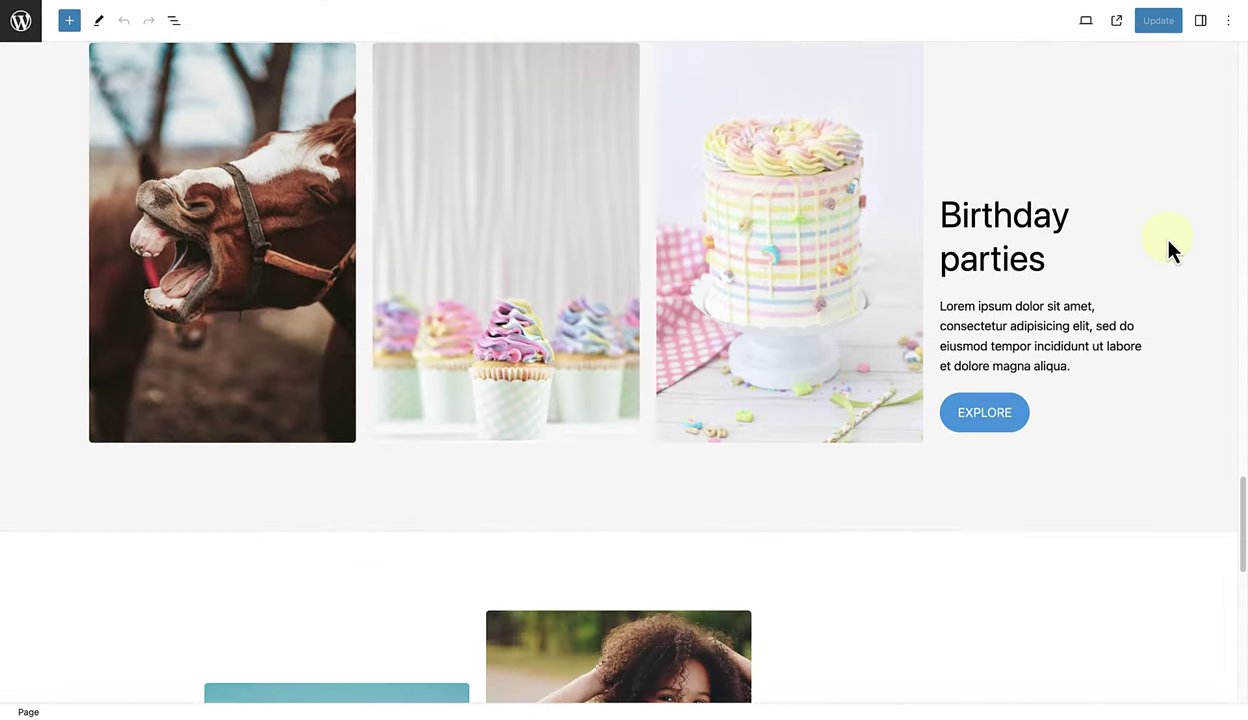
scroll(1170, 248, down, 5)
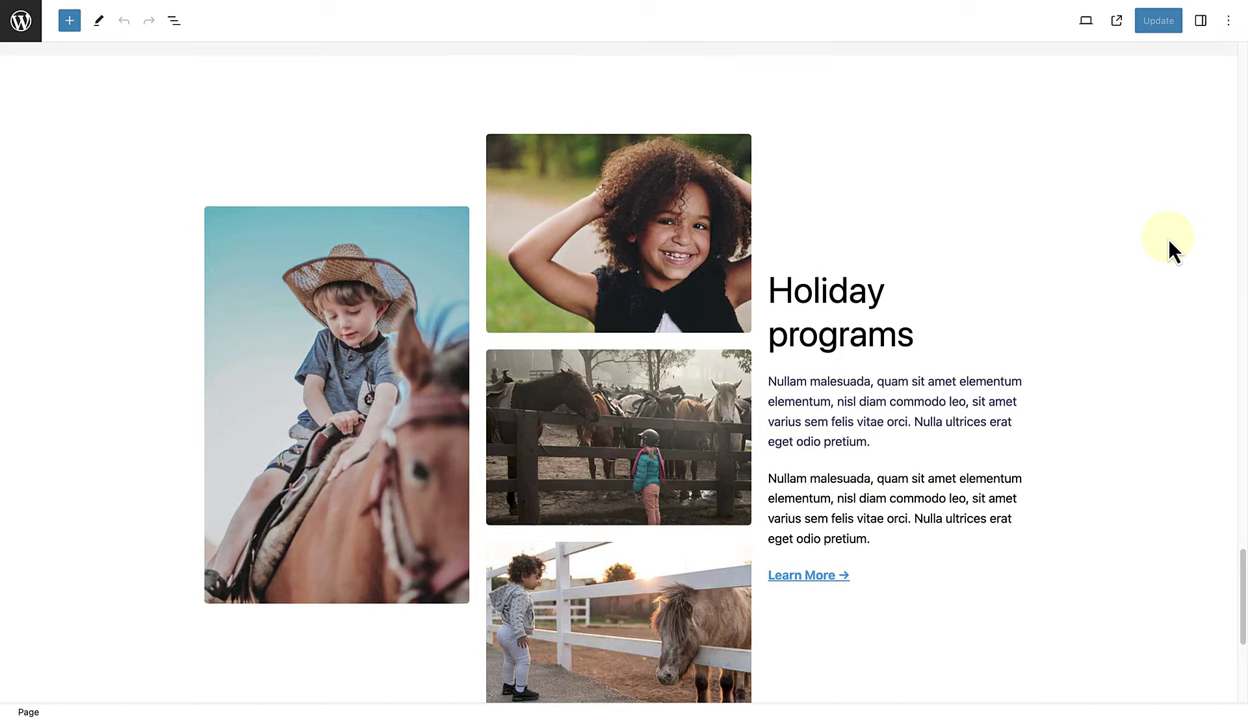
scroll(1170, 248, up, 20)
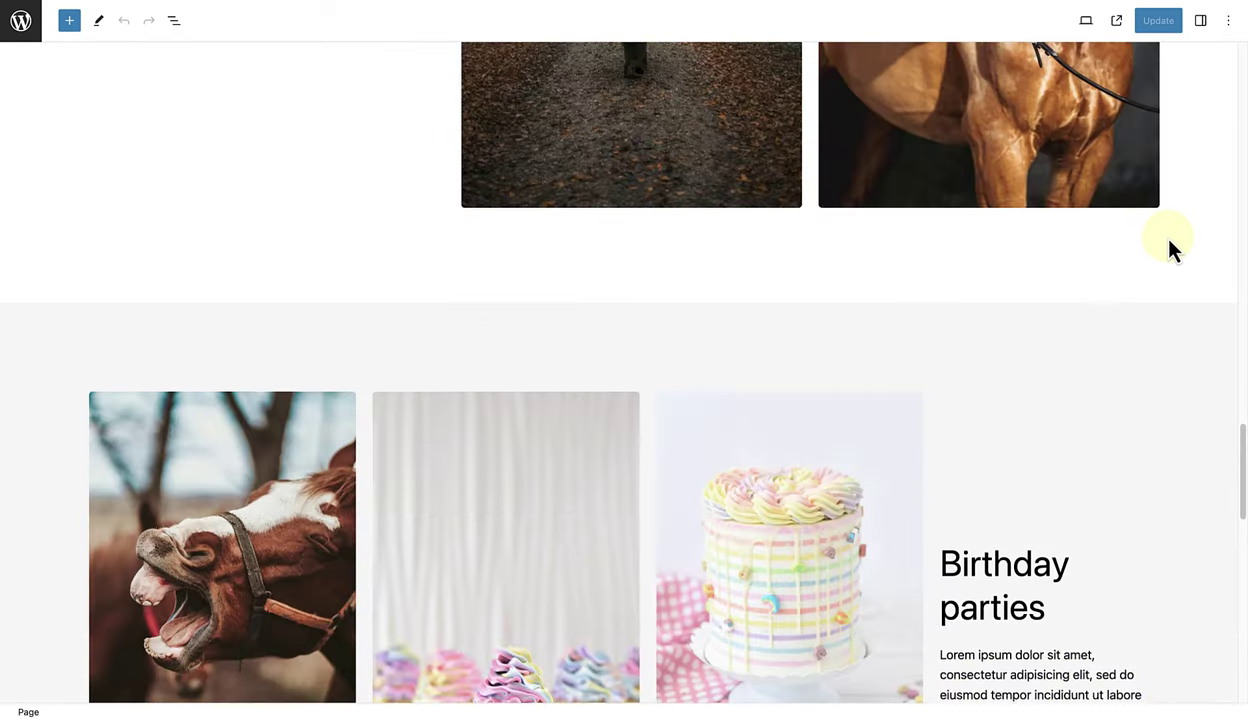
scroll(1170, 248, up, 20)
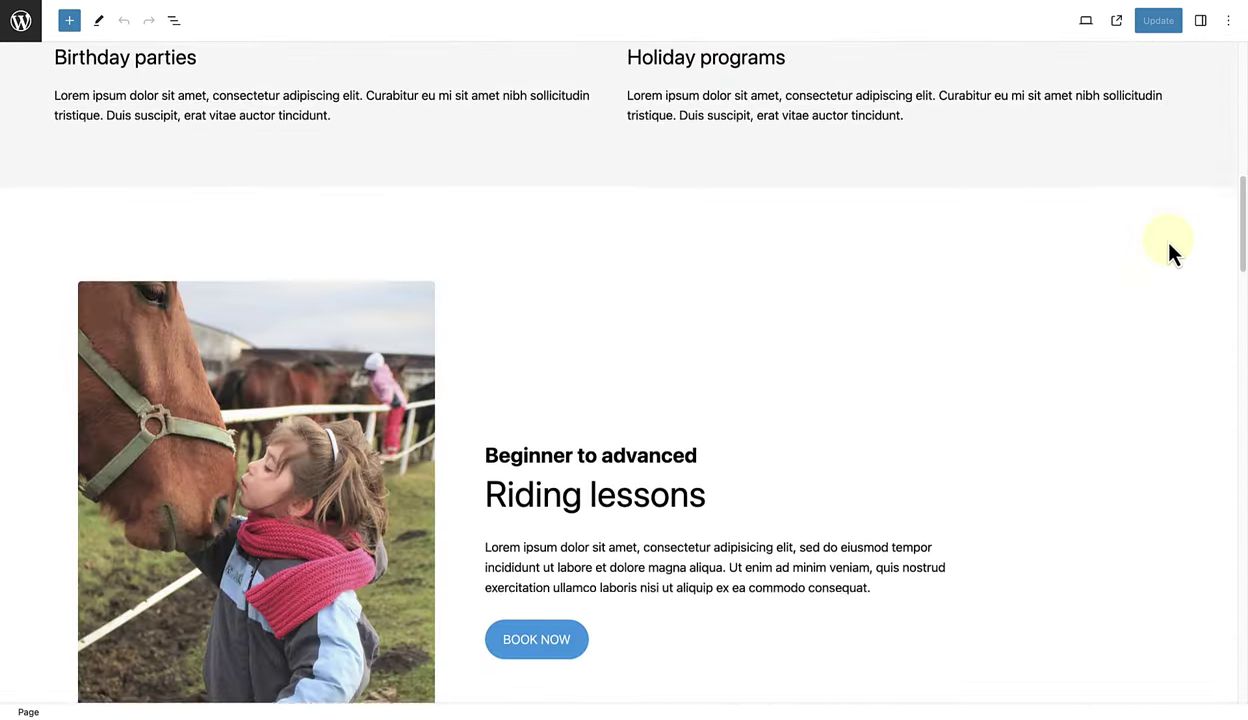
scroll(1170, 250, up, 4)
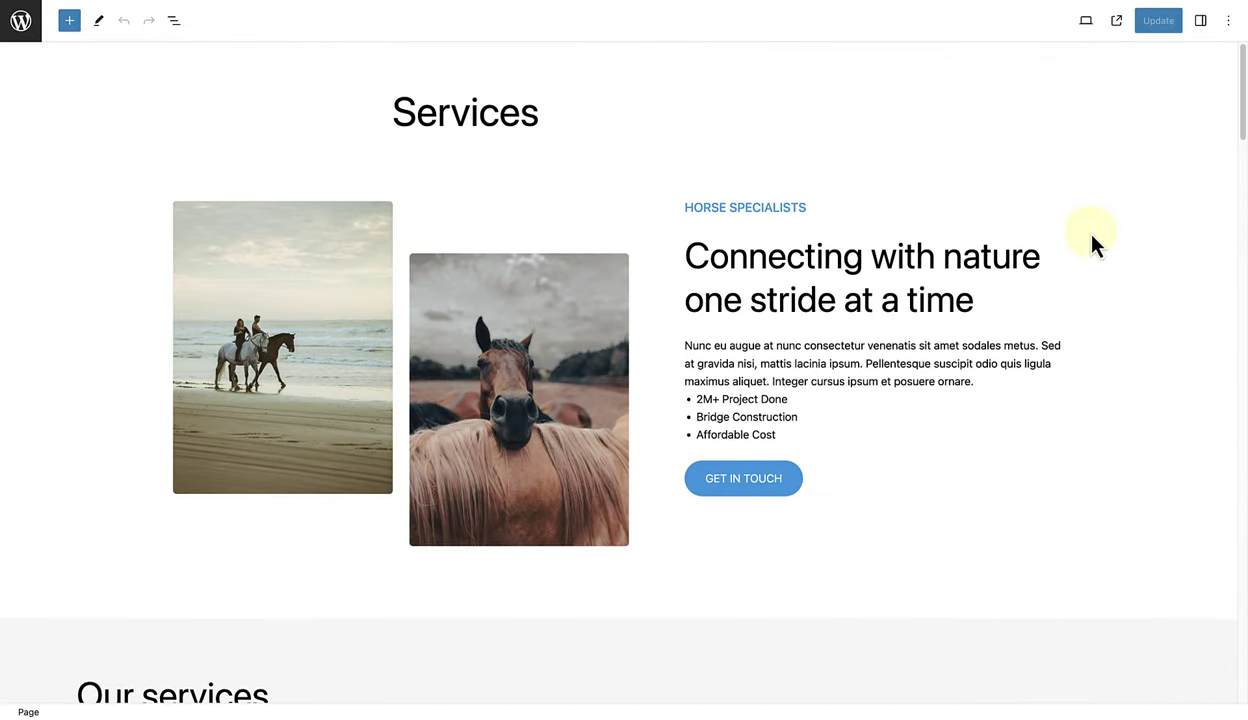
- Explore the page outline in List View, expanding groups down to the Riding lessons columns
click(173, 21)
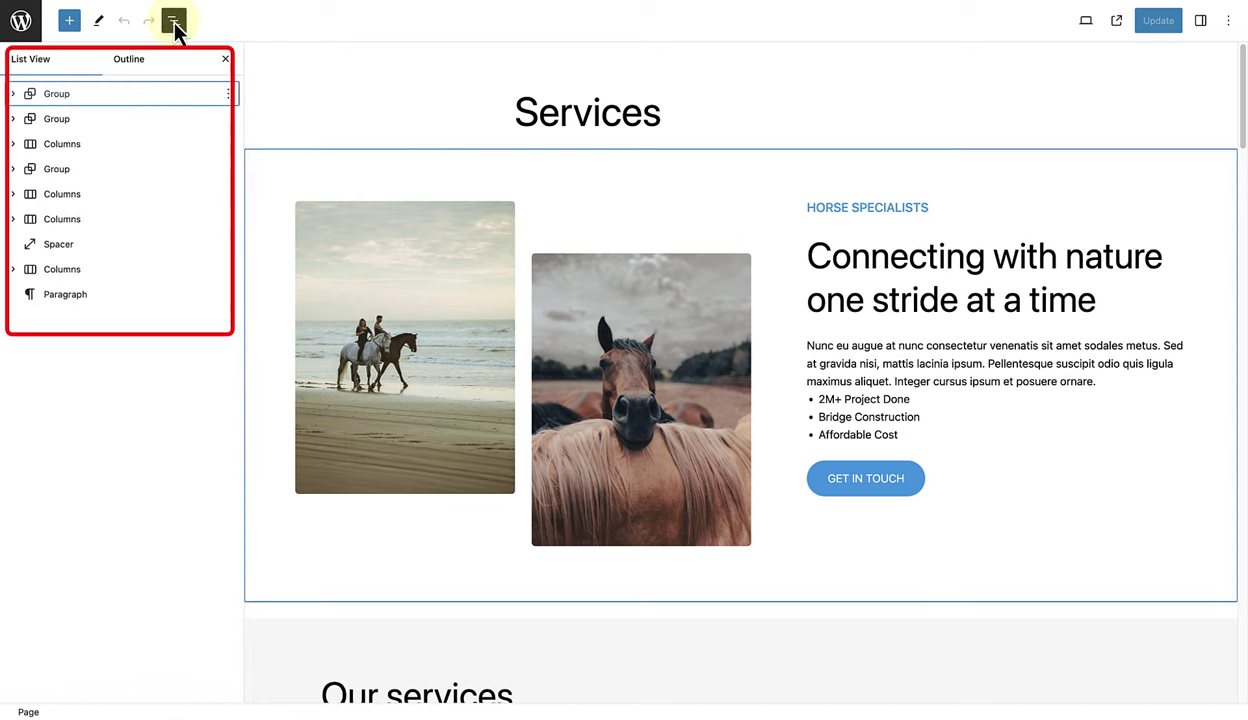
click(13, 119)
click(66, 155)
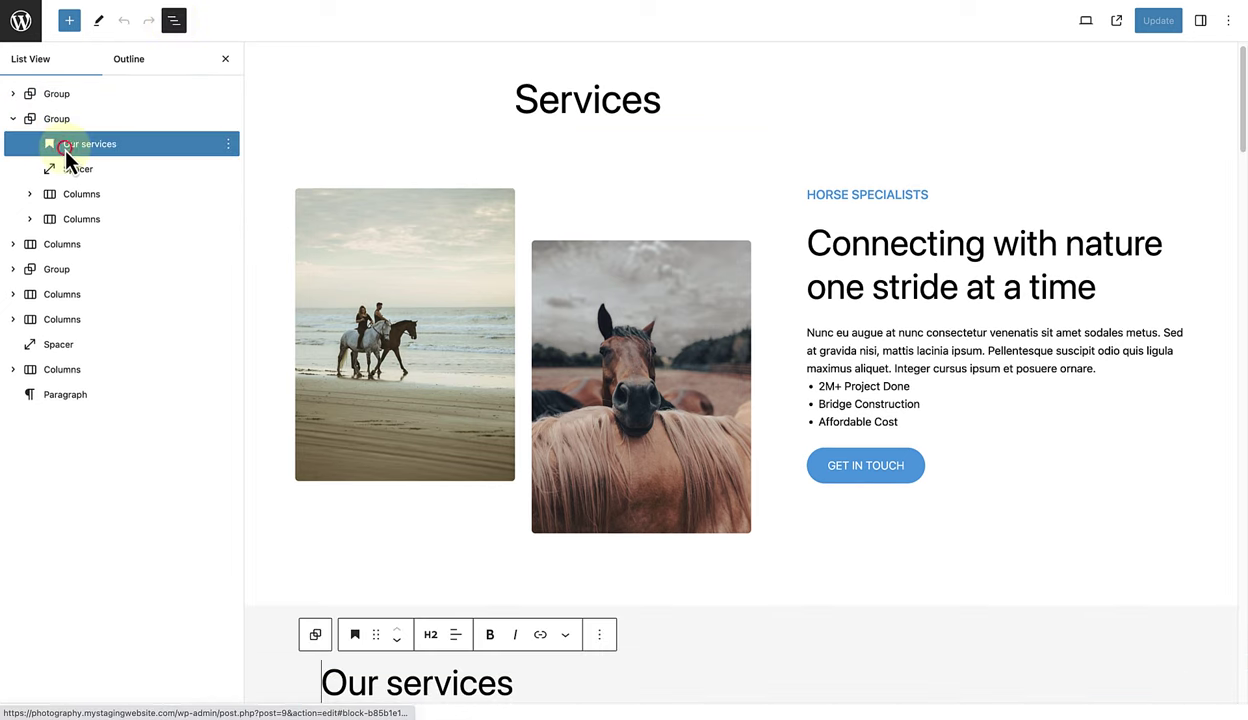
click(14, 244)
click(69, 269)
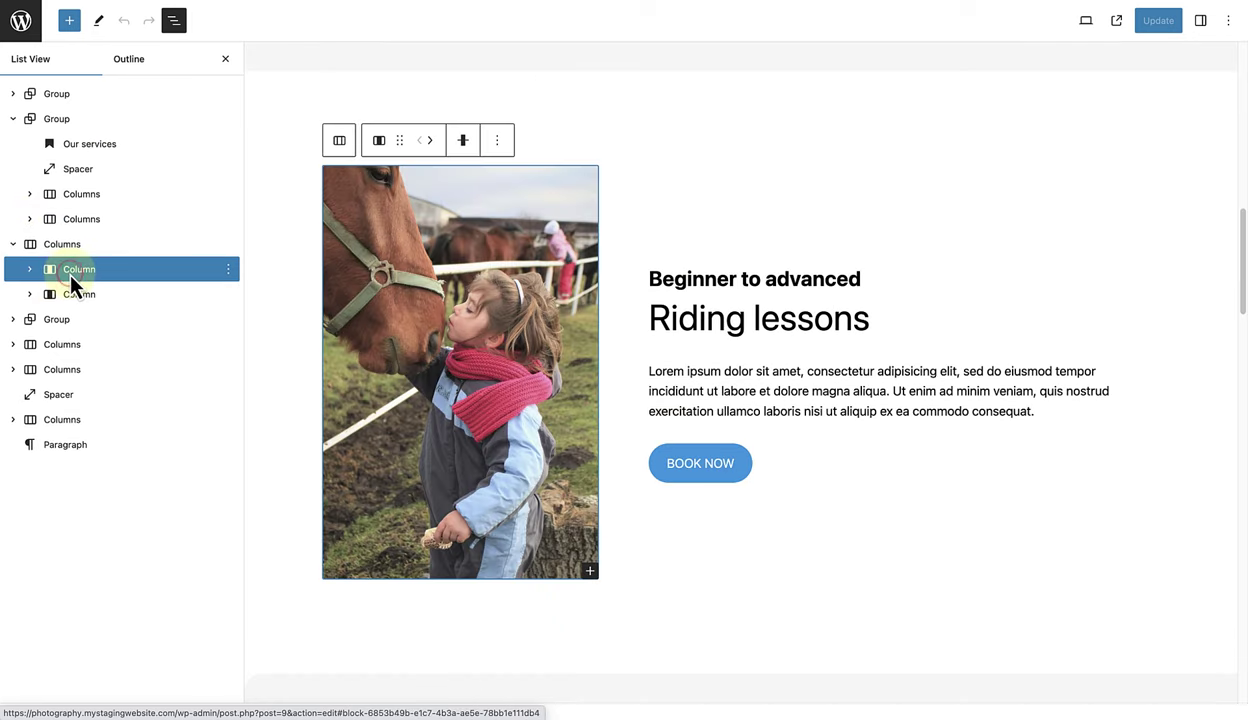
- Drag the Horse trekking columns block to a new position and show the last columns block's options
click(56, 344)
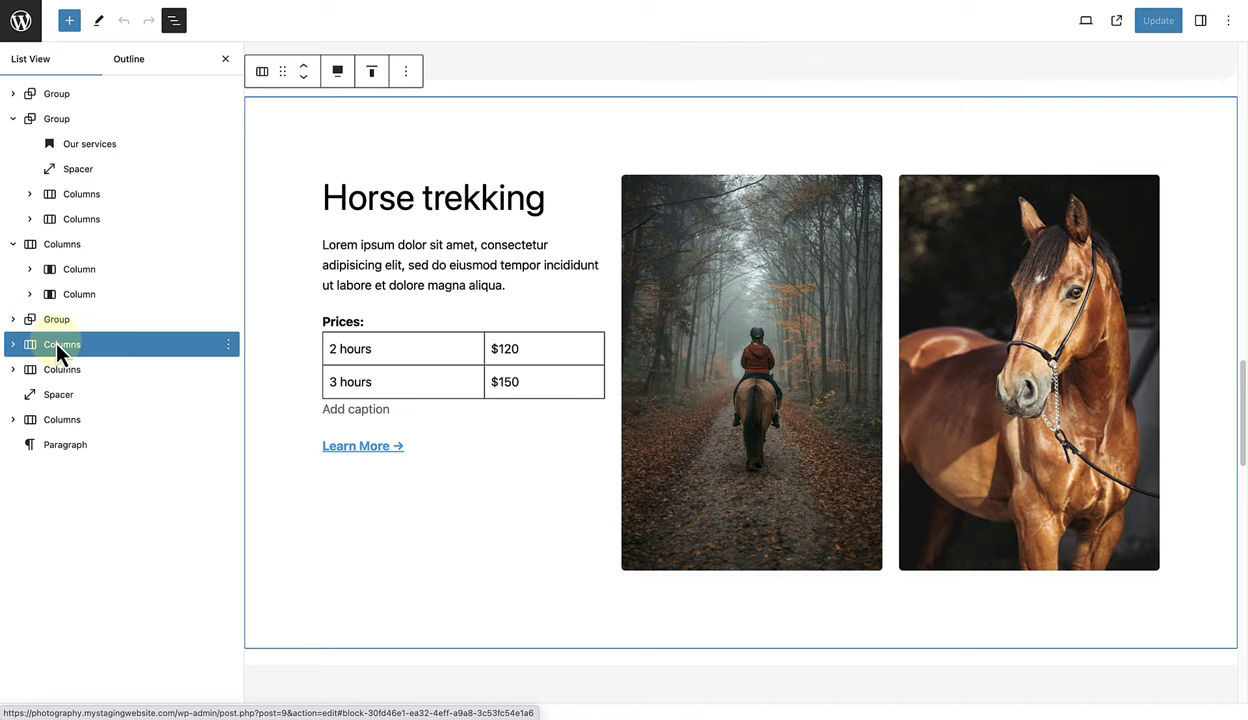
drag(112, 345, 41, 444)
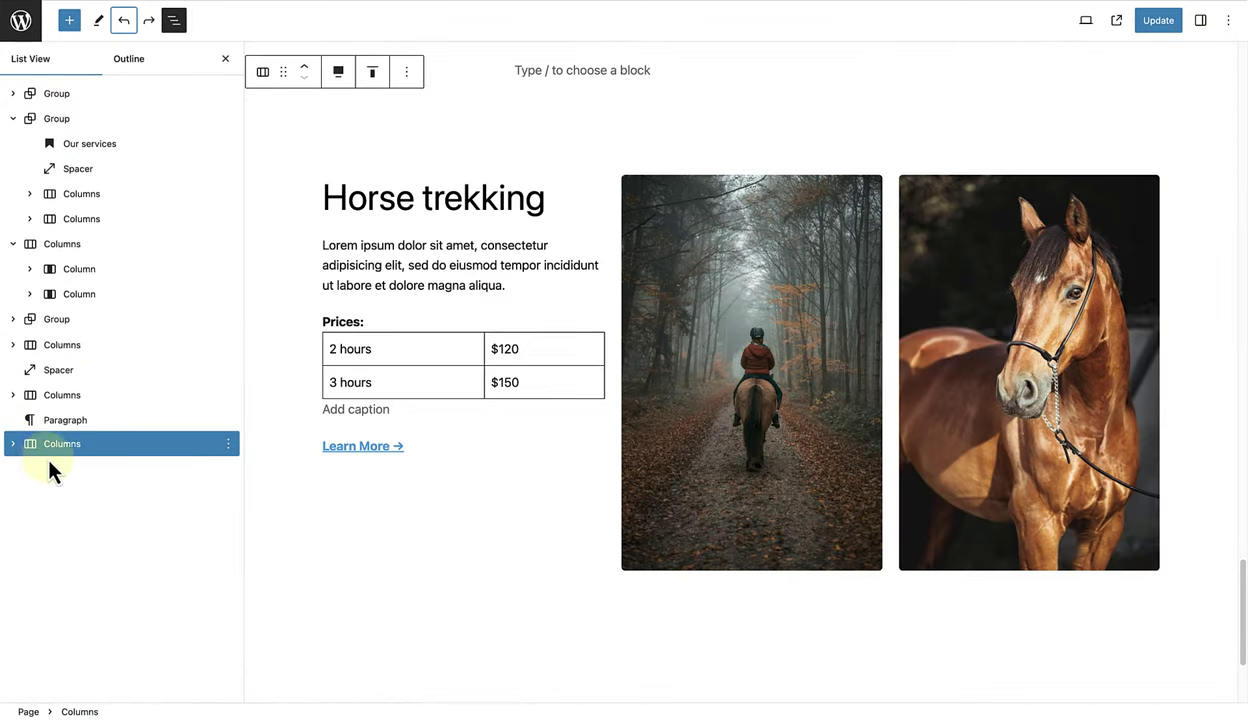
click(227, 444)
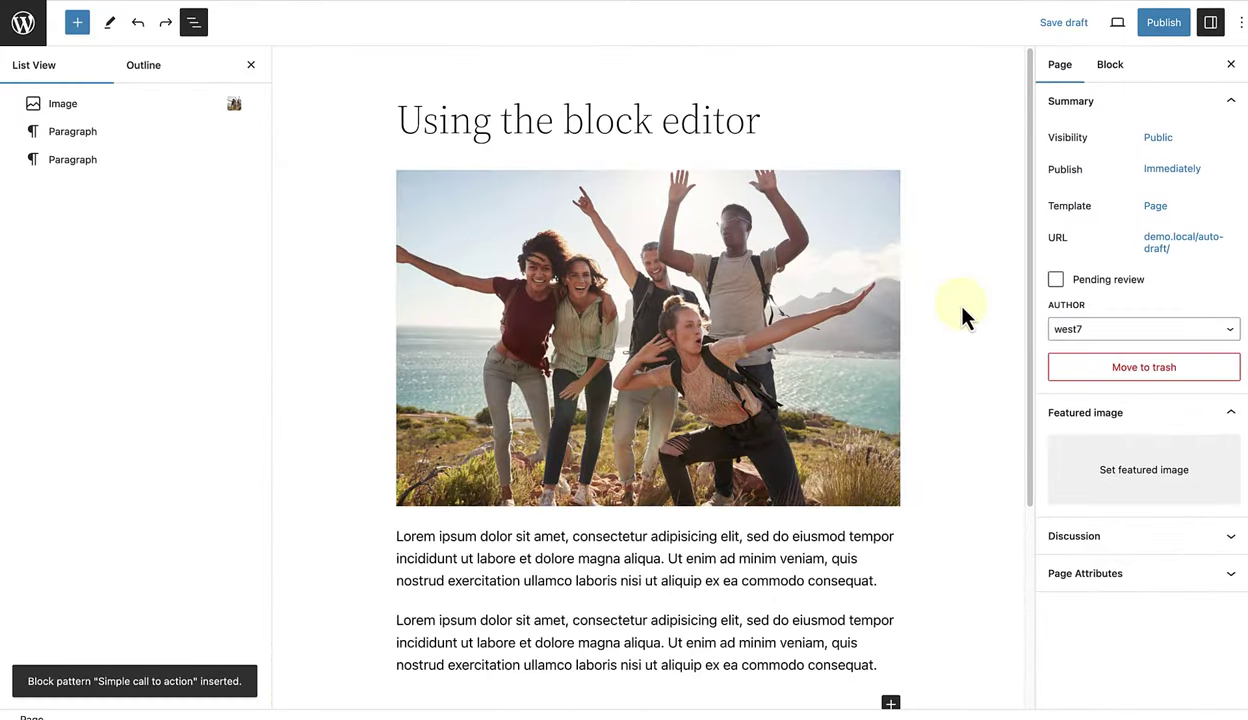
- Add a Gallery block below the two paragraphs
scroll(962, 310, down, 3)
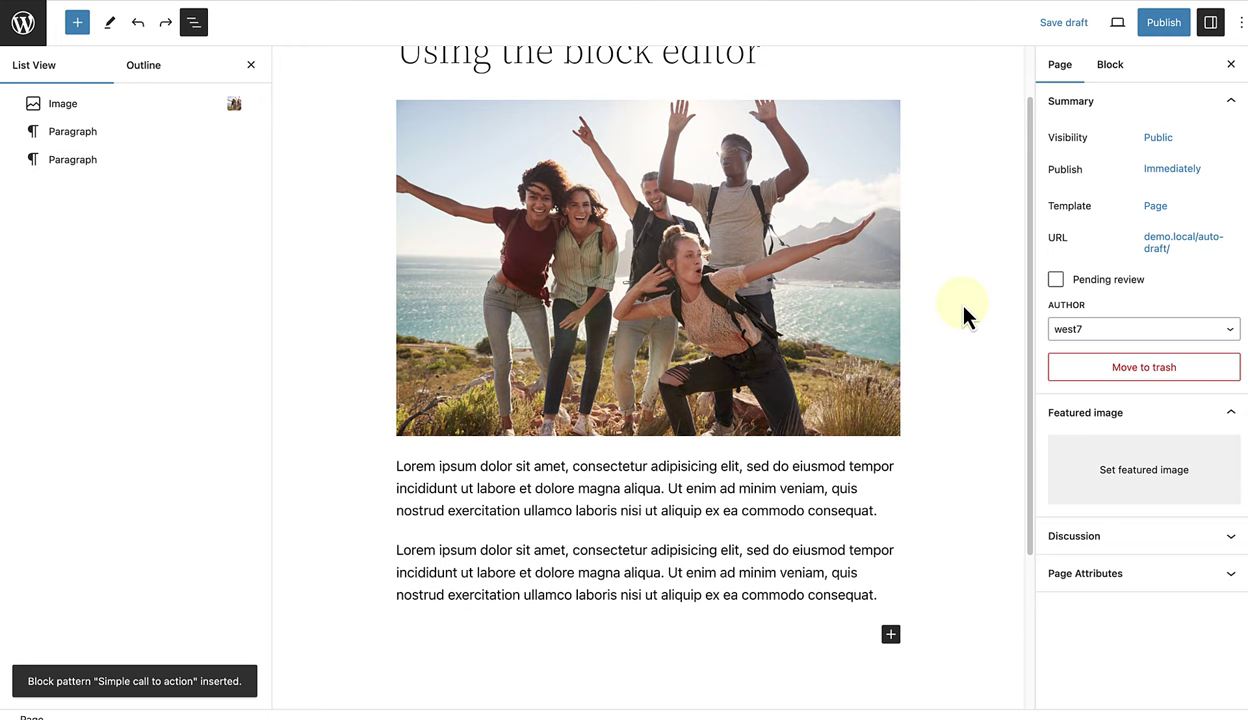
scroll(963, 315, down, 3)
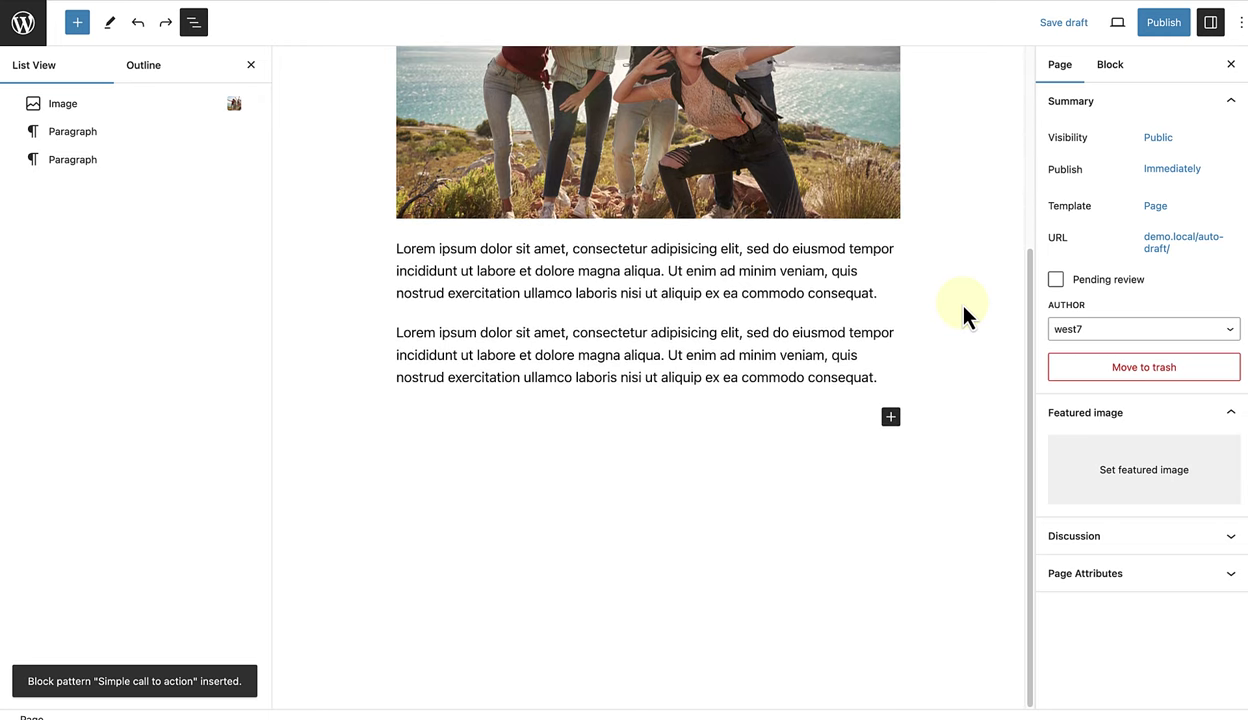
click(891, 418)
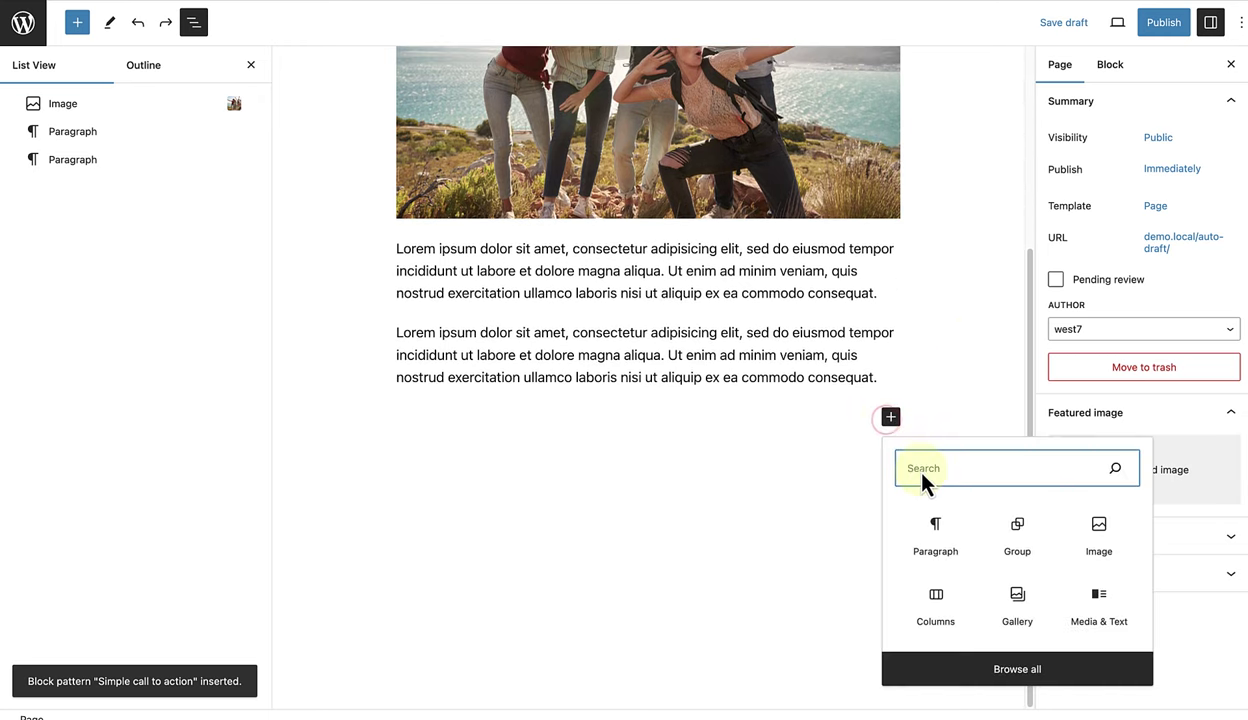
text(Ga)
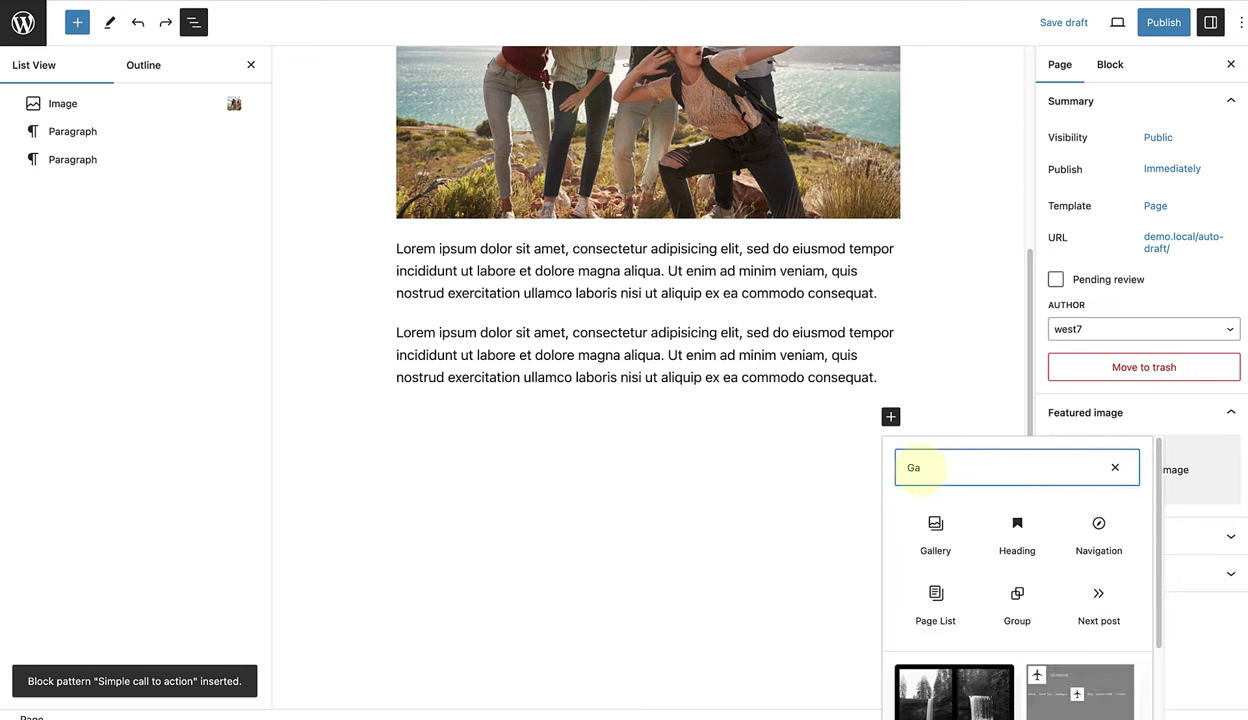
text(llery)
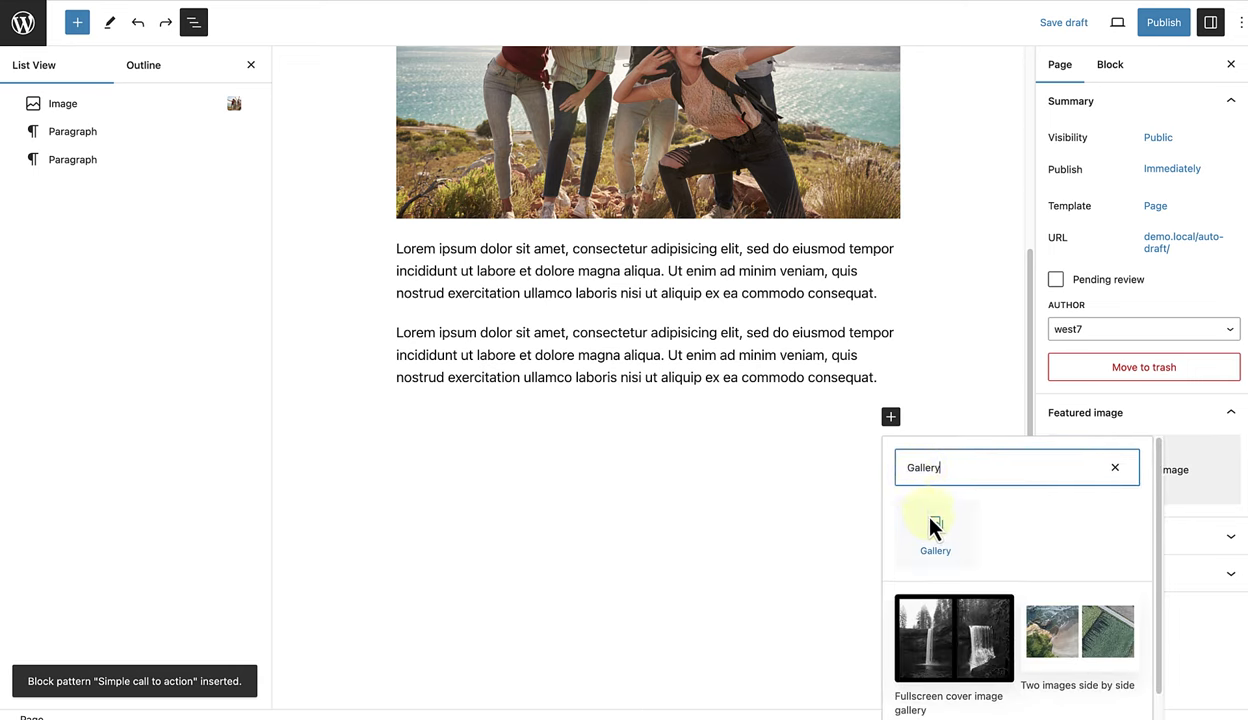
click(933, 528)
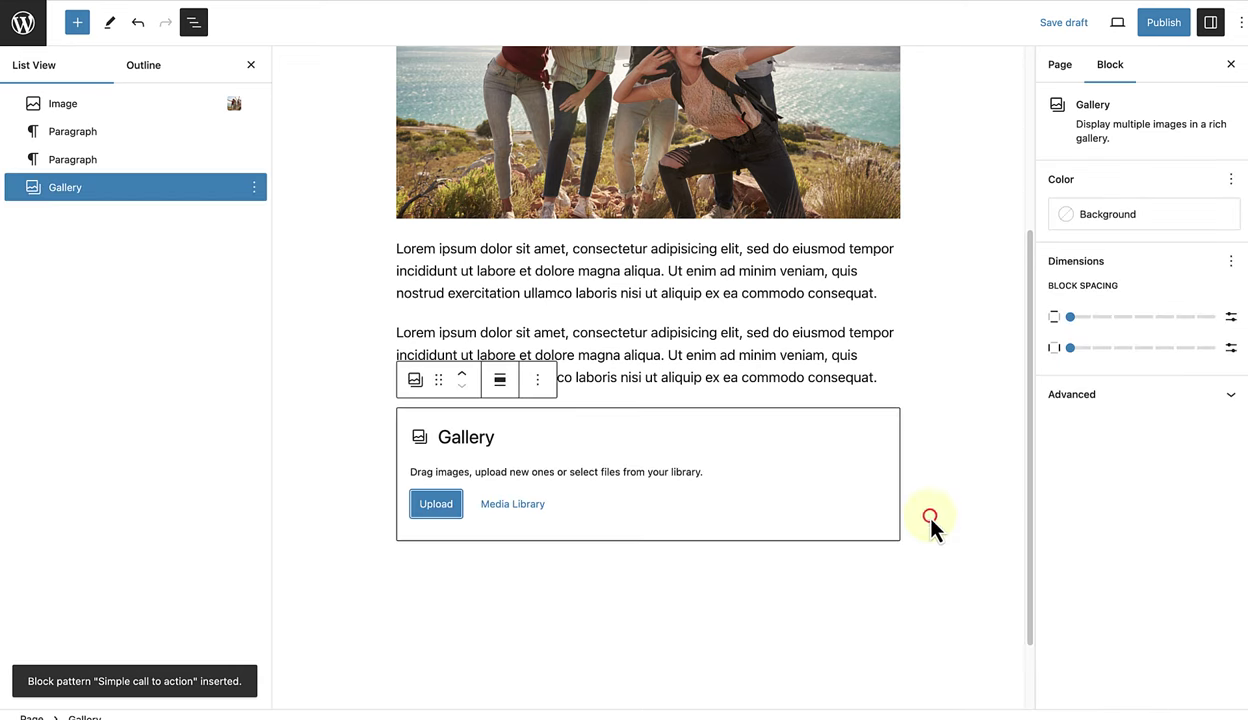
- Fill the gallery with the hot-air balloon, mountain lake and coastal view photos
click(520, 505)
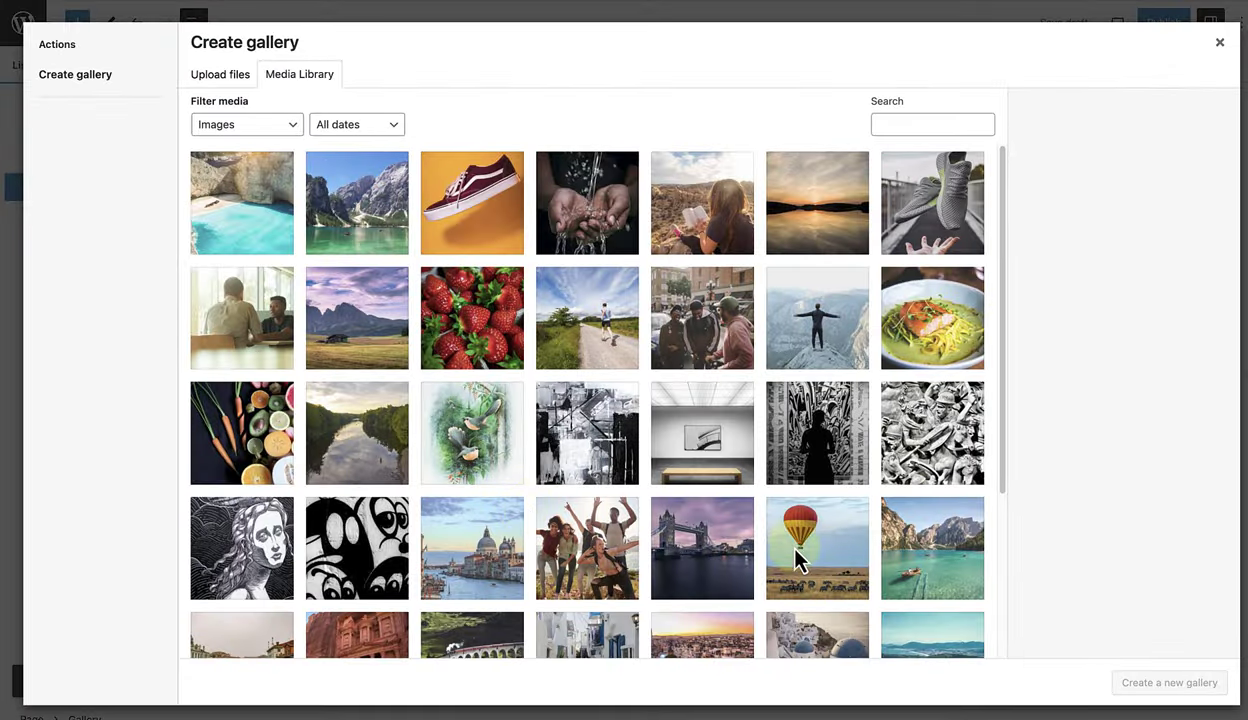
click(836, 563)
click(930, 566)
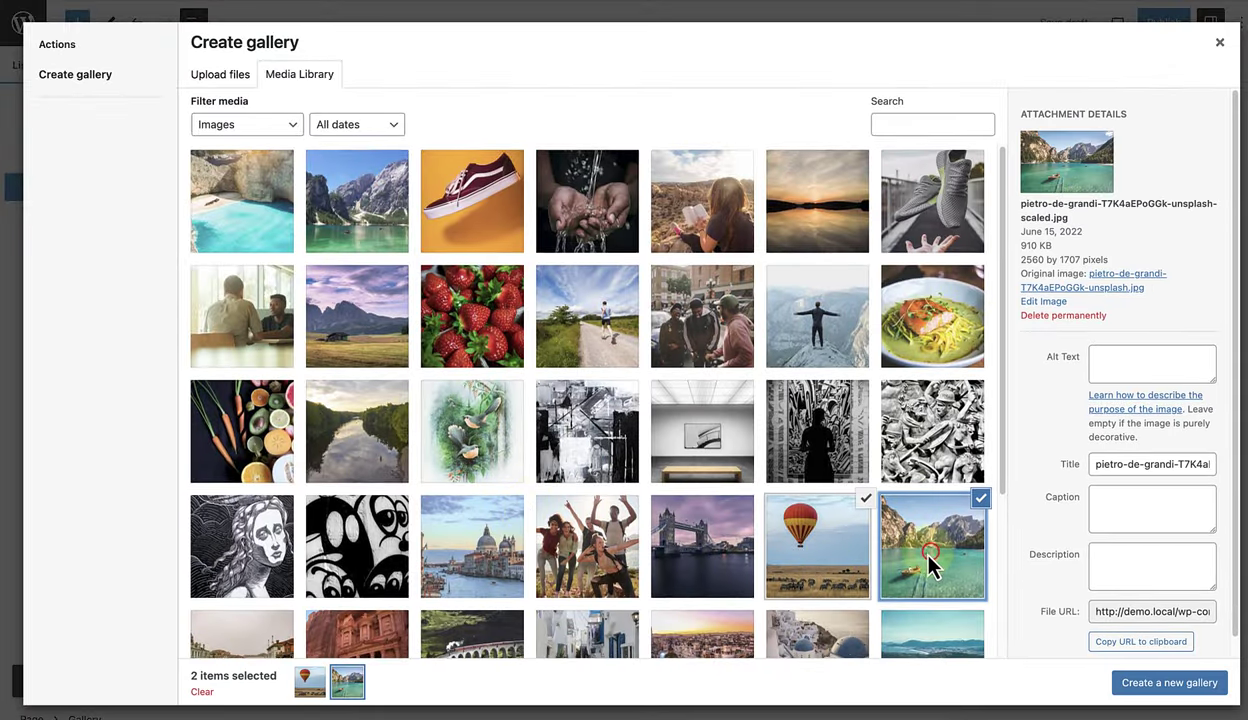
scroll(929, 560, down, 3)
click(924, 537)
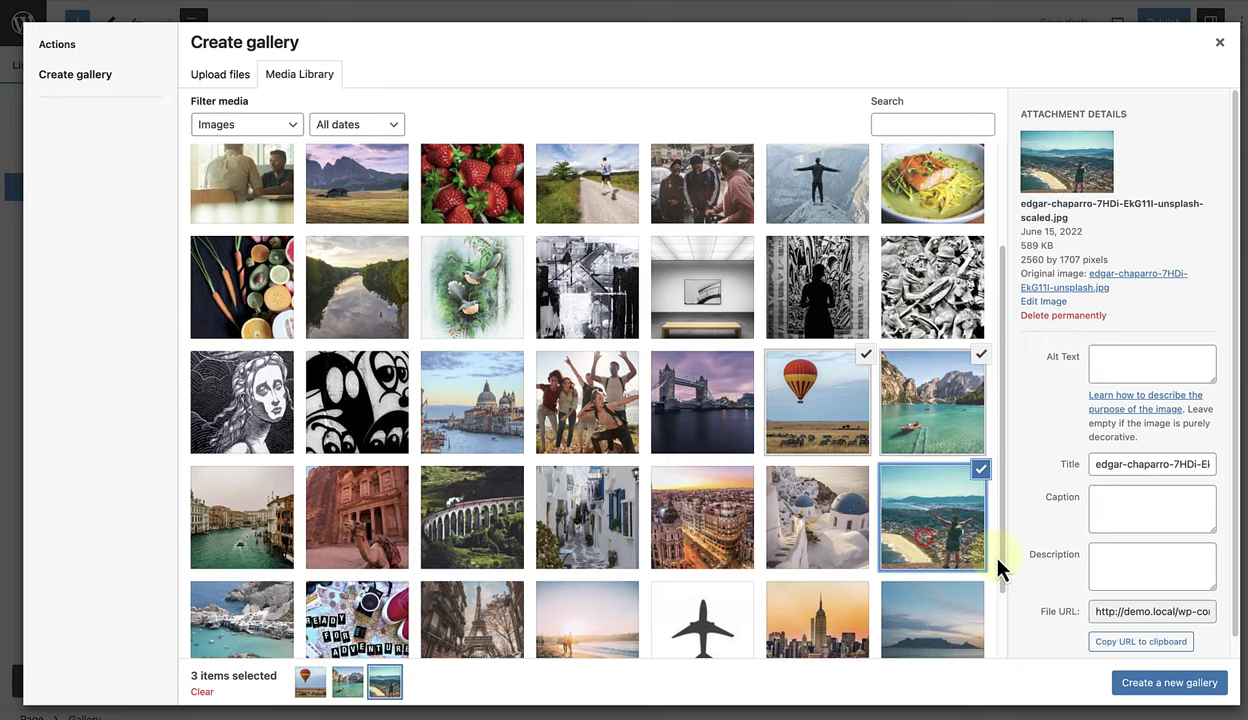
click(1170, 683)
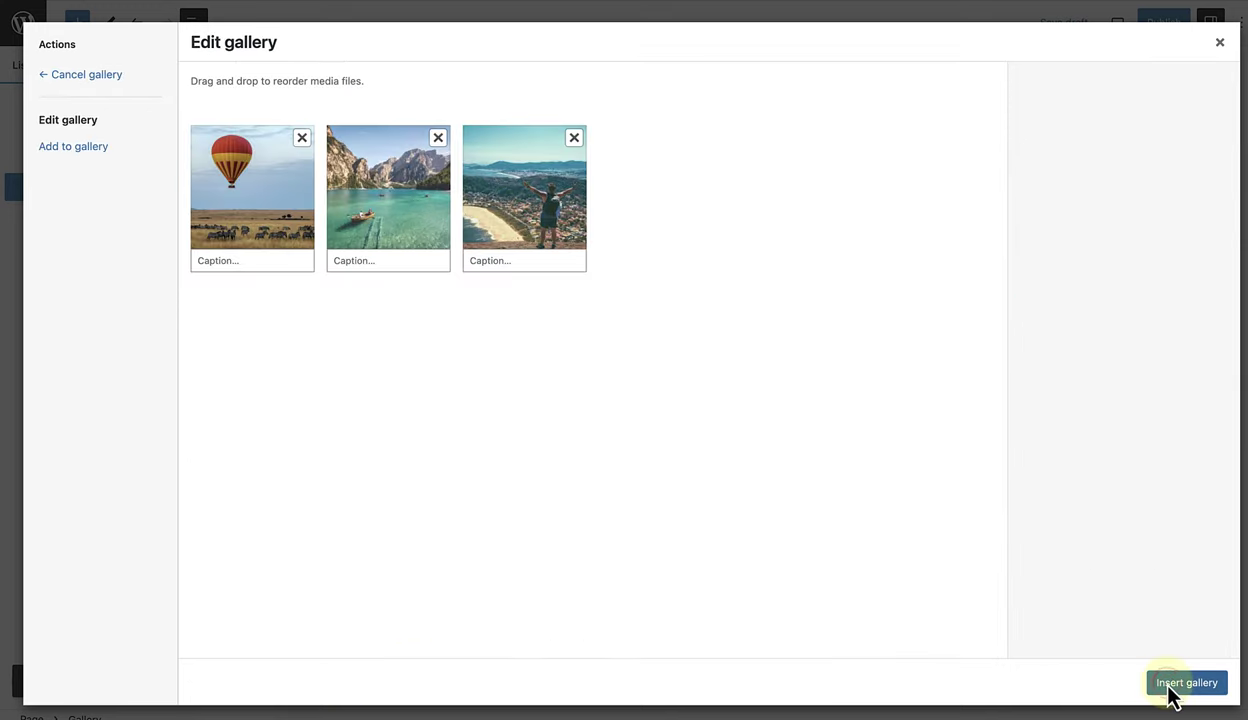
click(1186, 683)
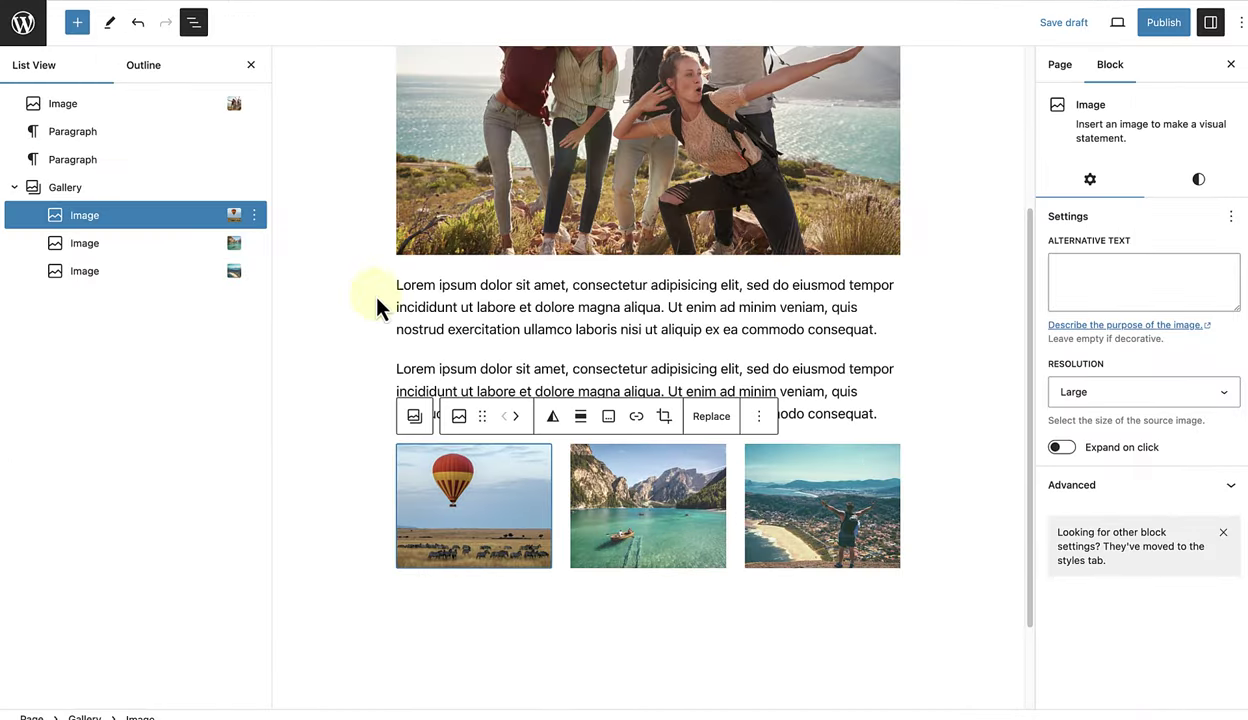
- Add an empty paragraph block directly after the gallery
click(212, 184)
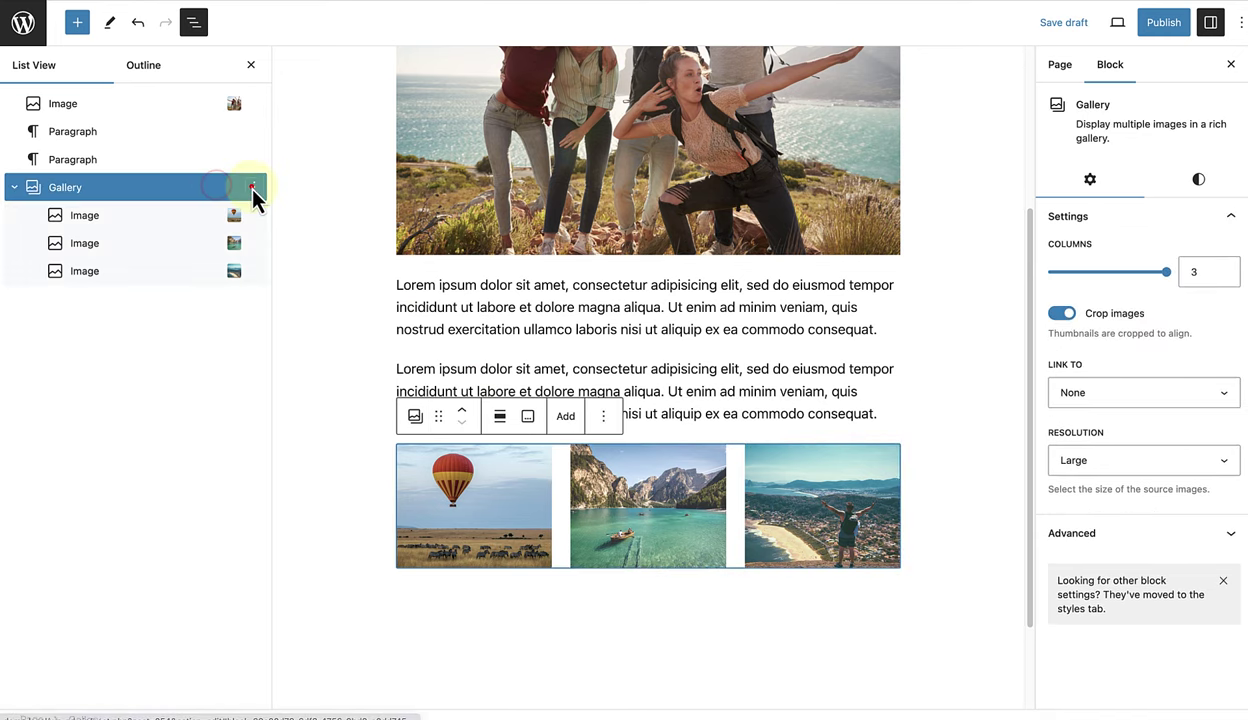
click(252, 189)
click(284, 310)
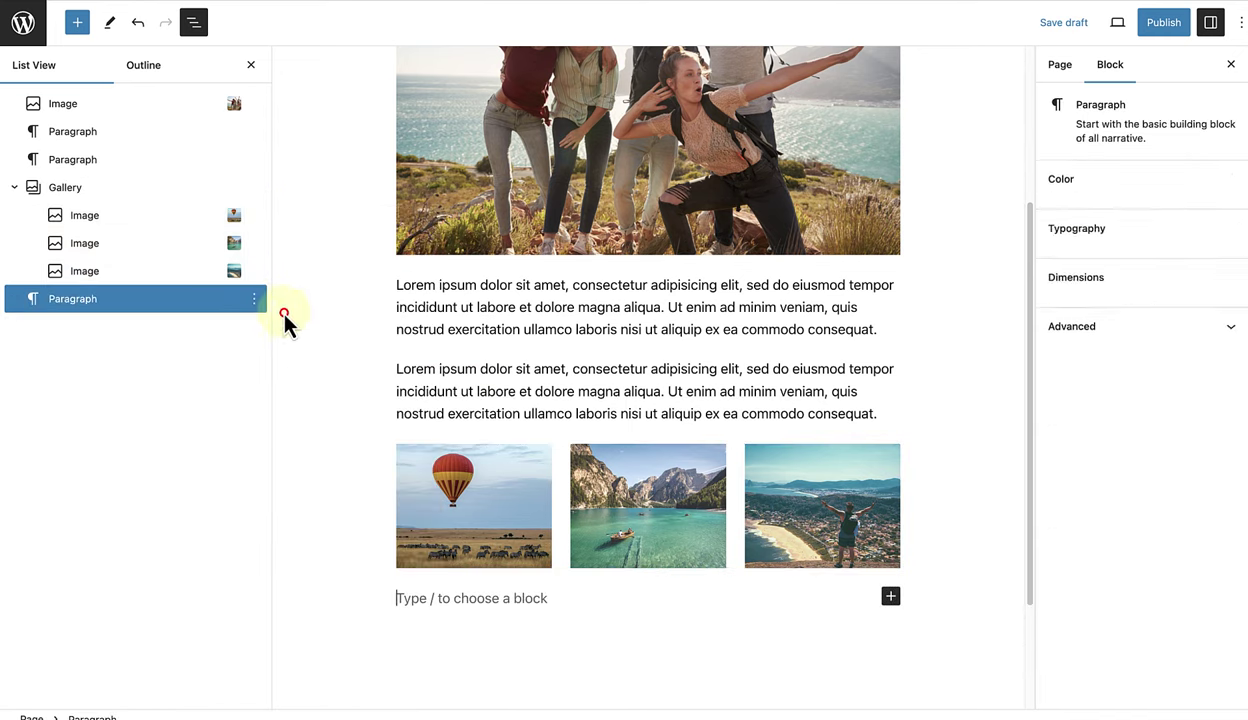
scroll(396, 393, down, 3)
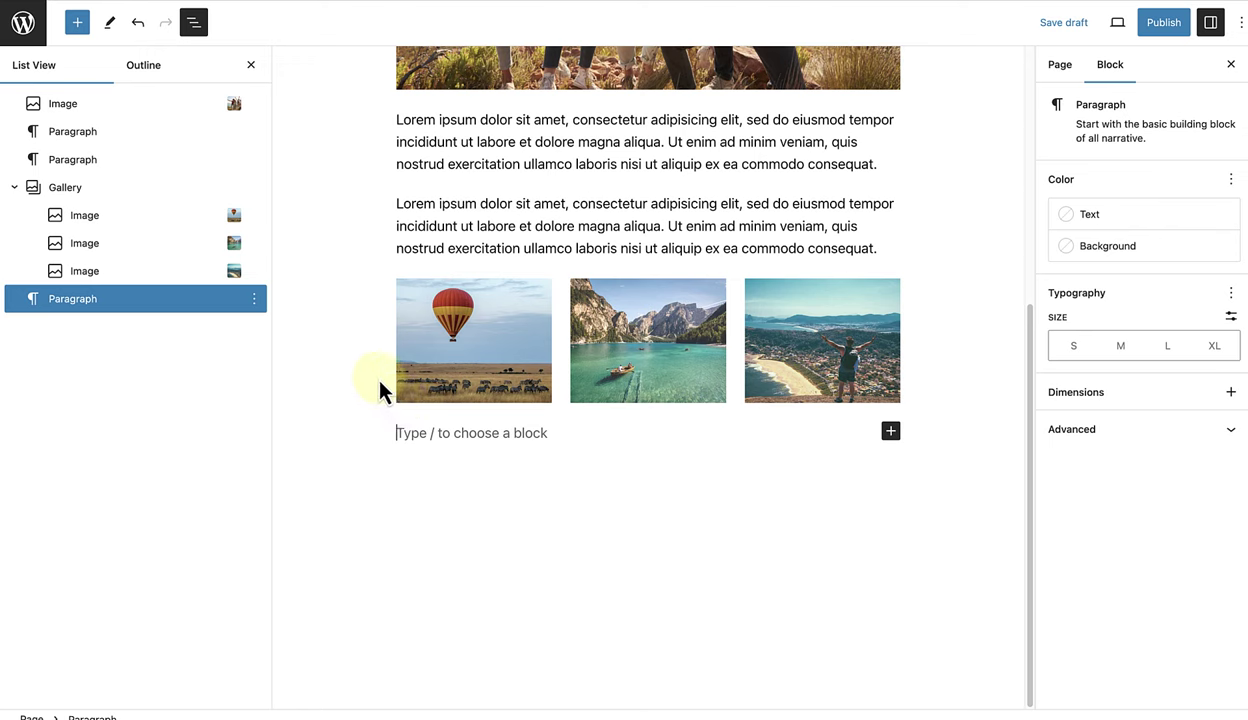
- Insert the Featured 'Simple call to action' pattern with Schedule a Visit and a Contact us button
click(77, 24)
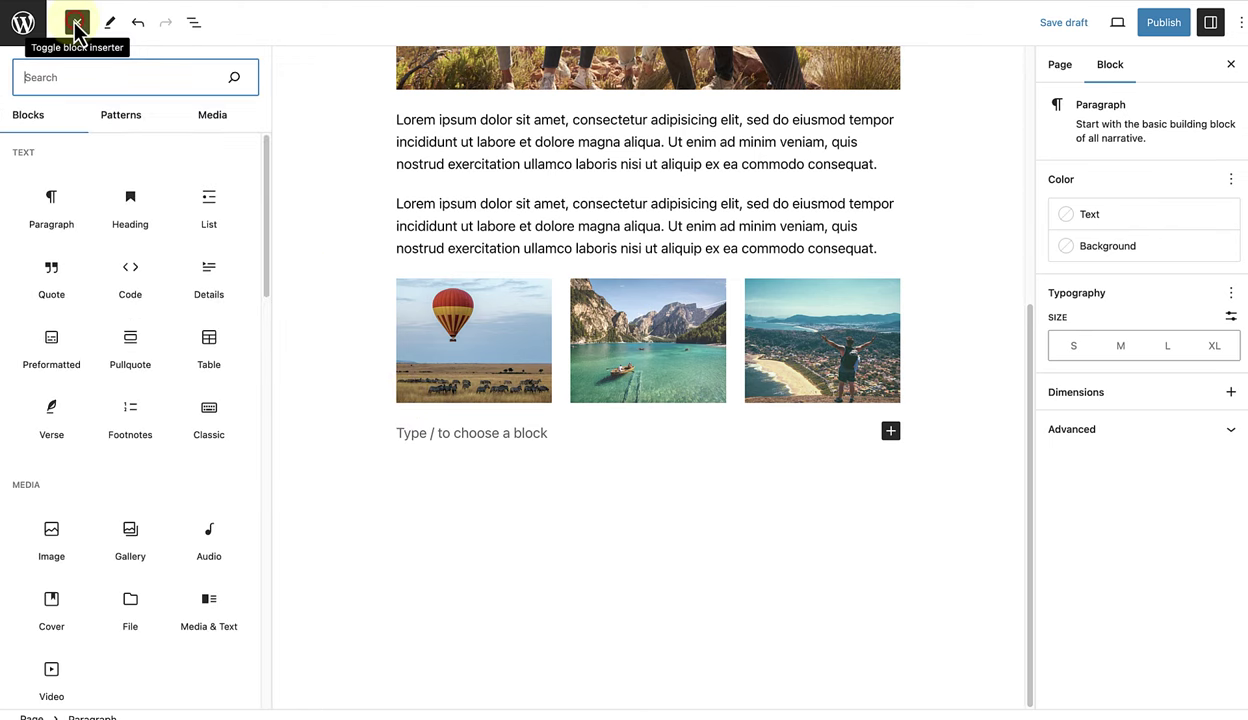
click(108, 115)
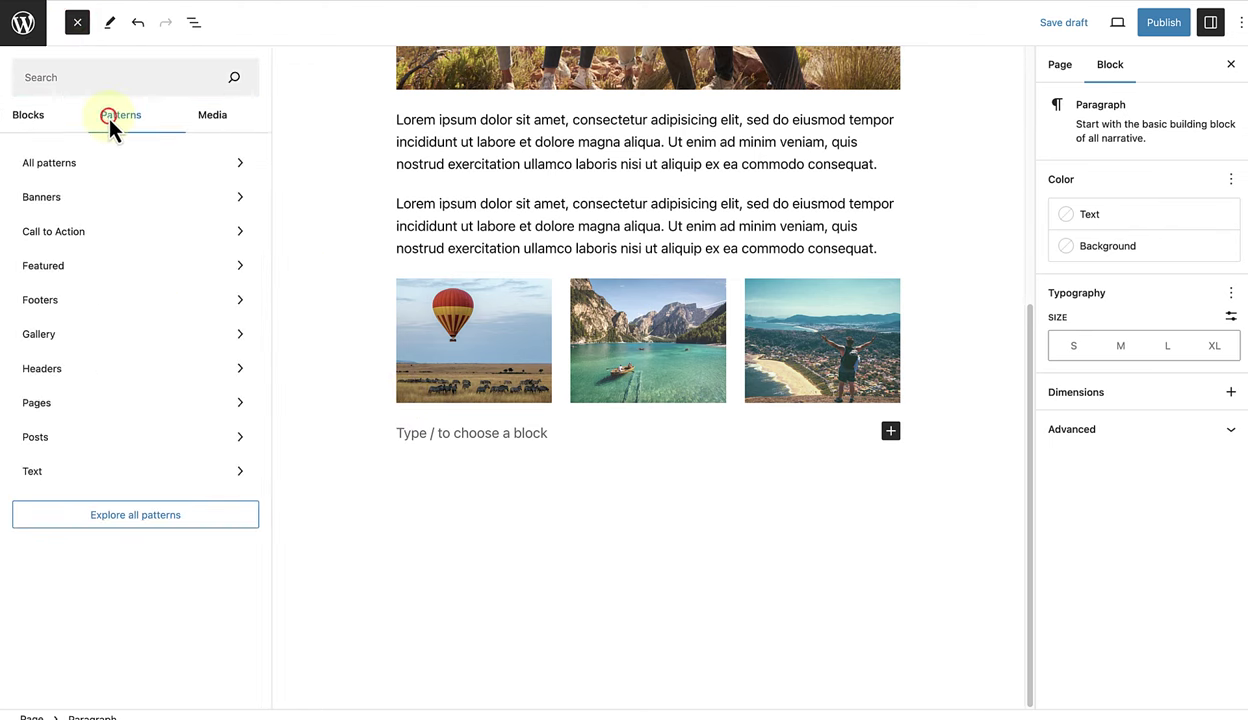
click(70, 262)
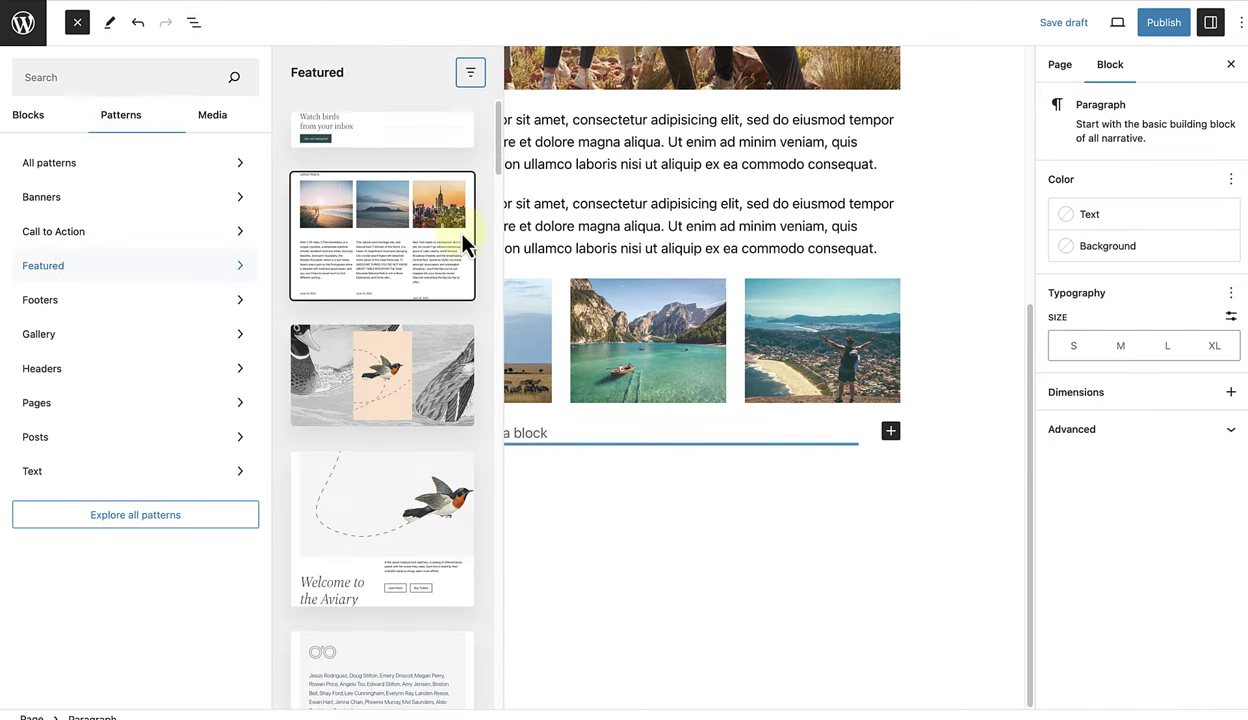
drag(499, 122, 477, 611)
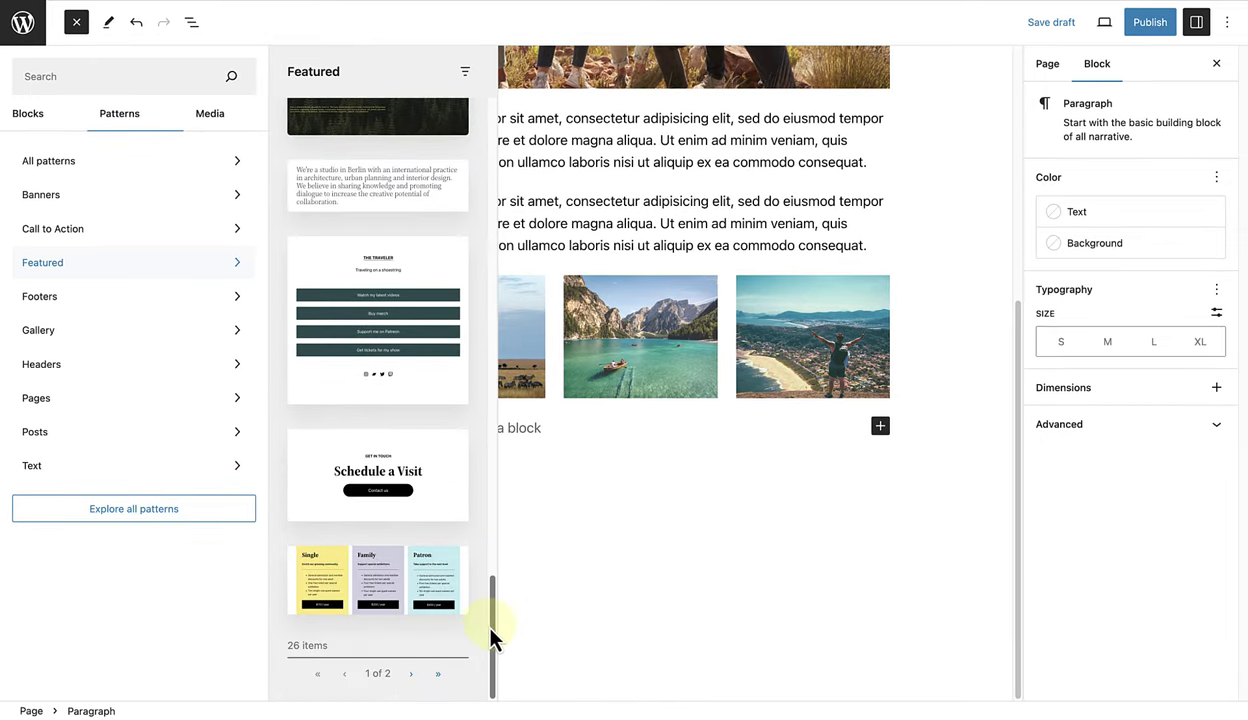
click(304, 462)
- Set the call-to-action group's alignment to None so it stays within the 650px content width
click(507, 472)
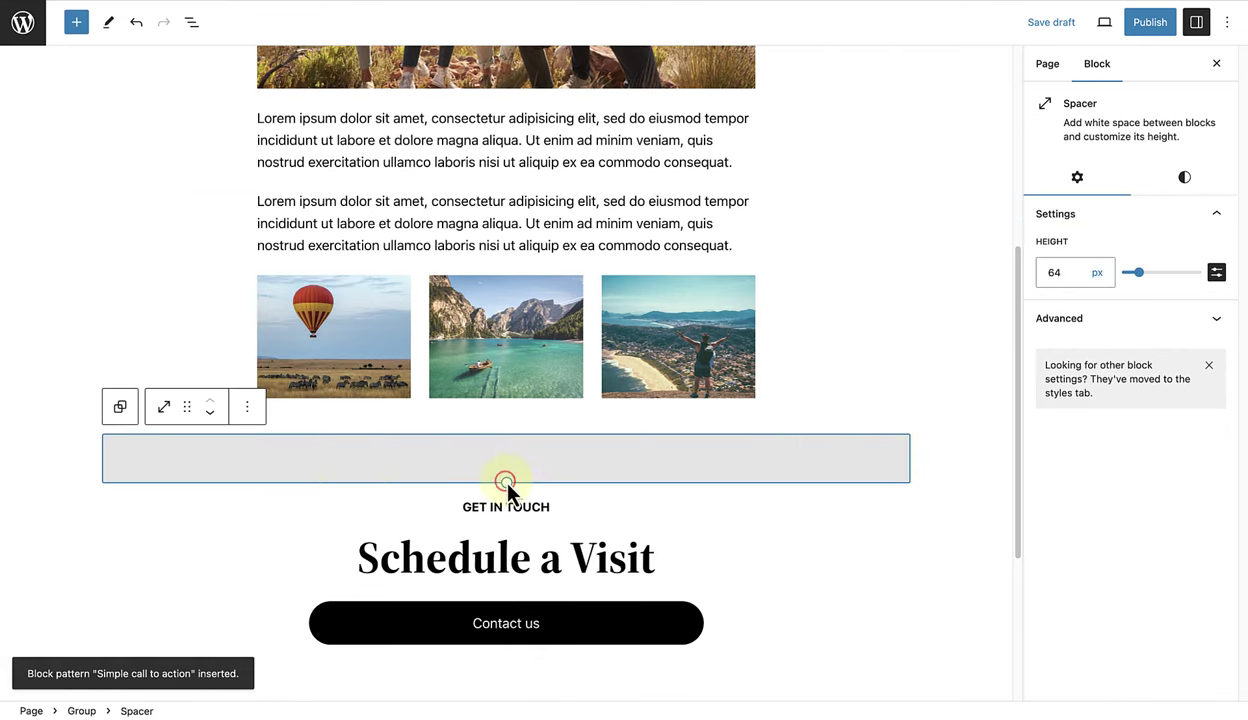
click(191, 24)
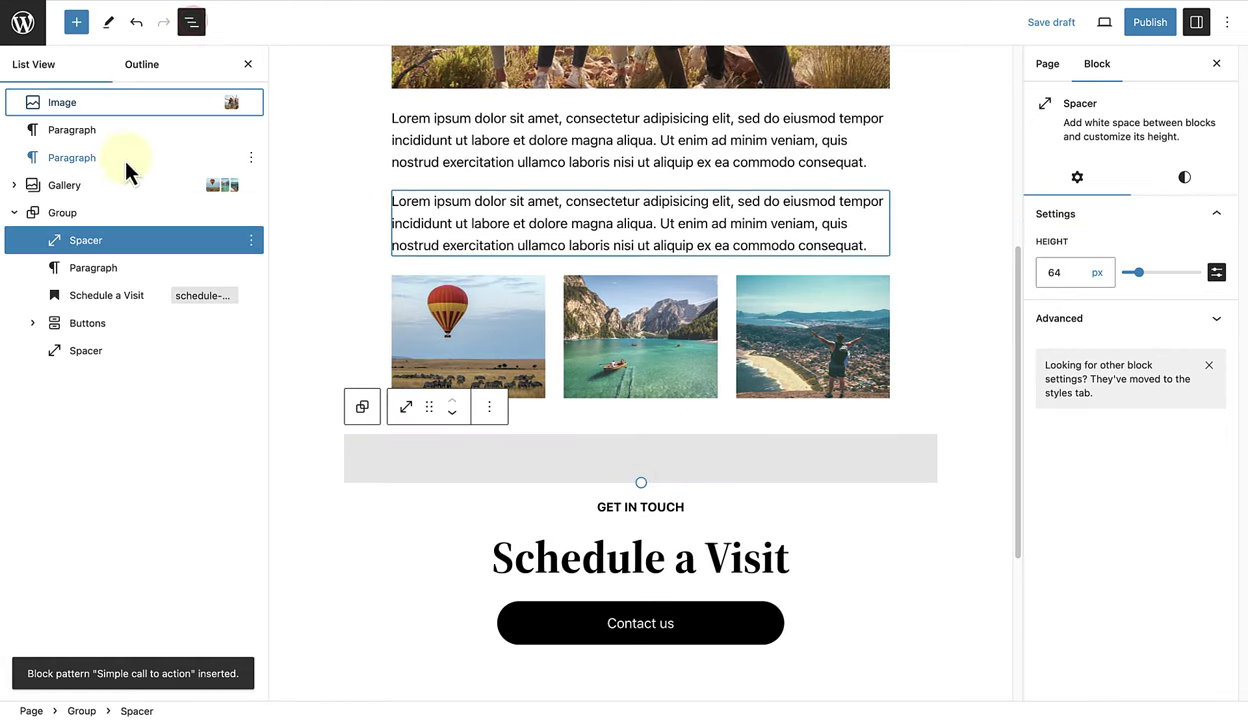
click(83, 211)
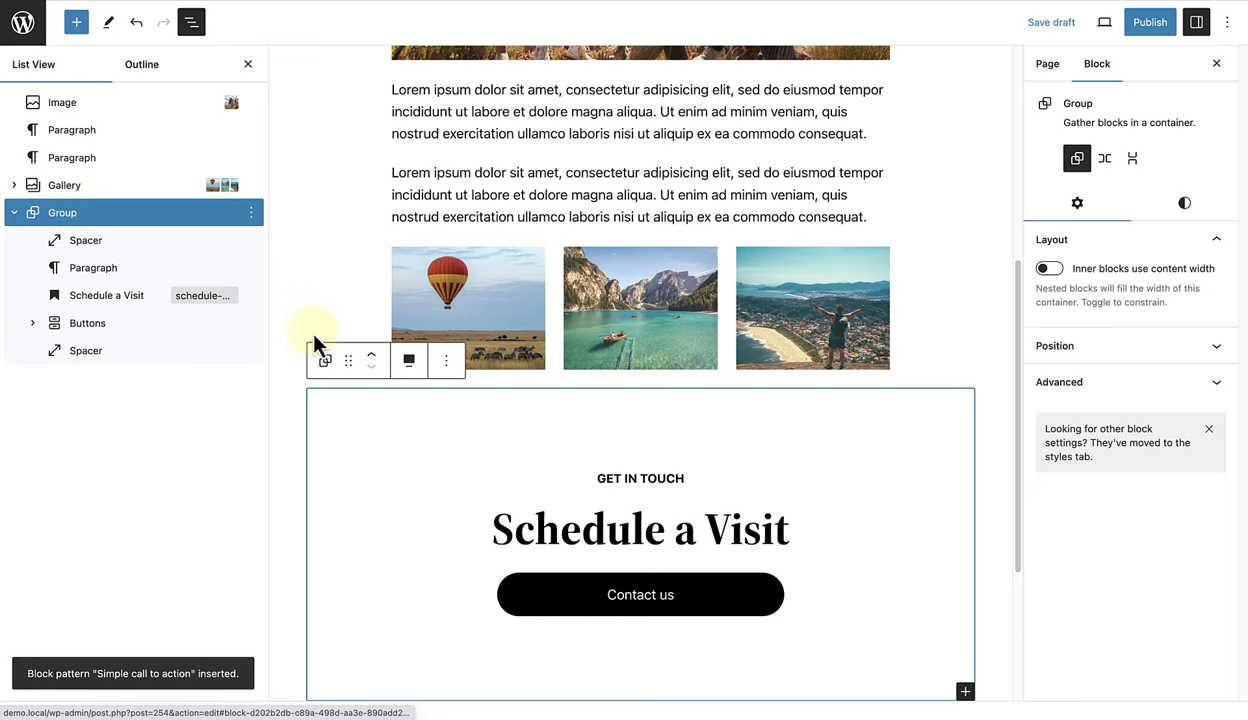
click(405, 358)
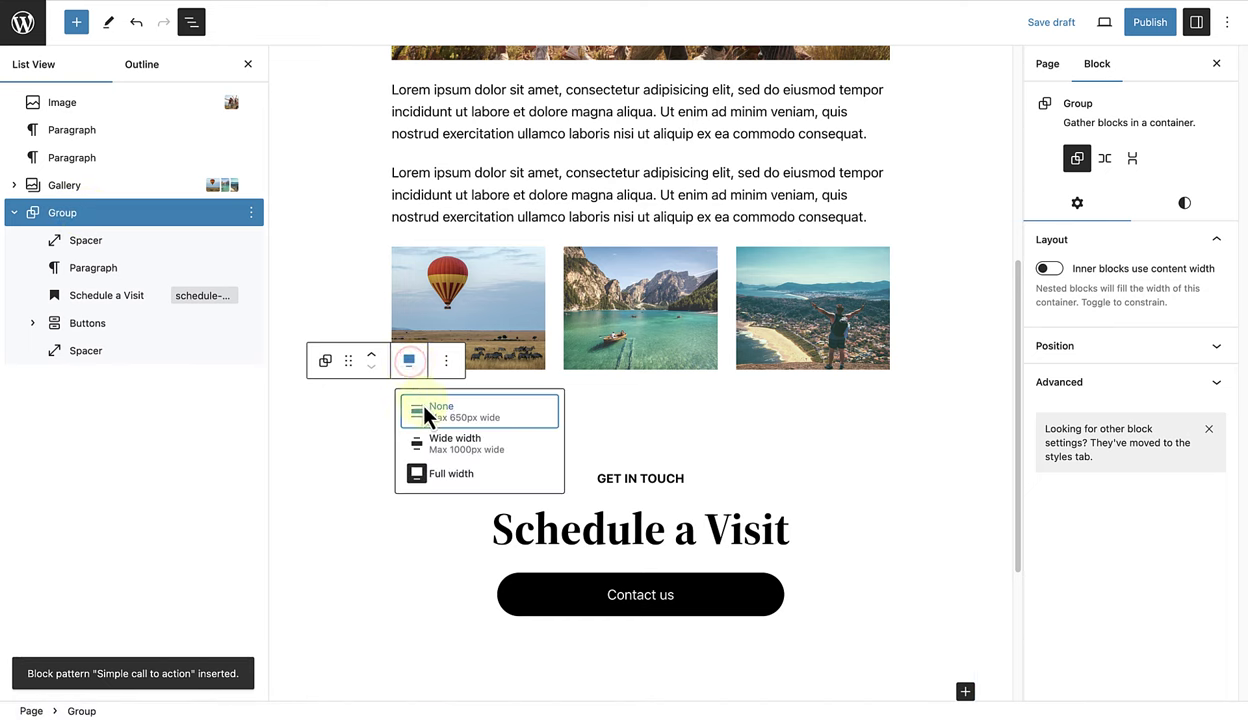
click(425, 411)
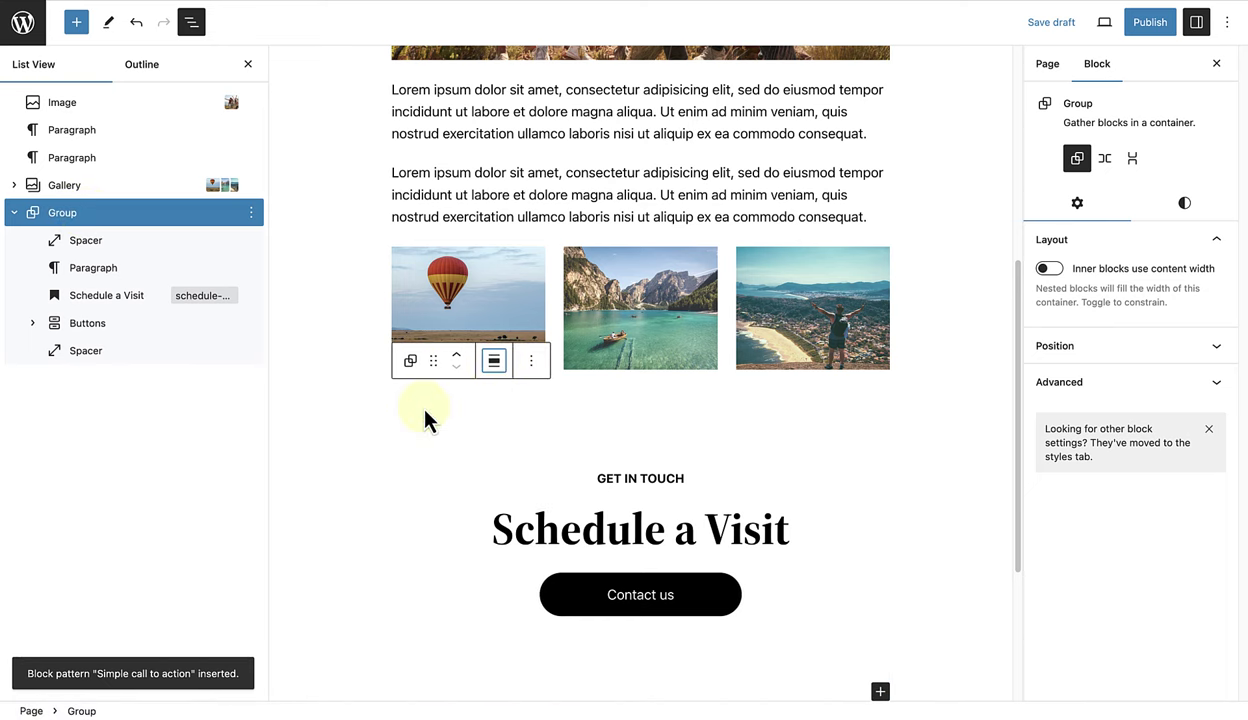
scroll(885, 542, down, 2)
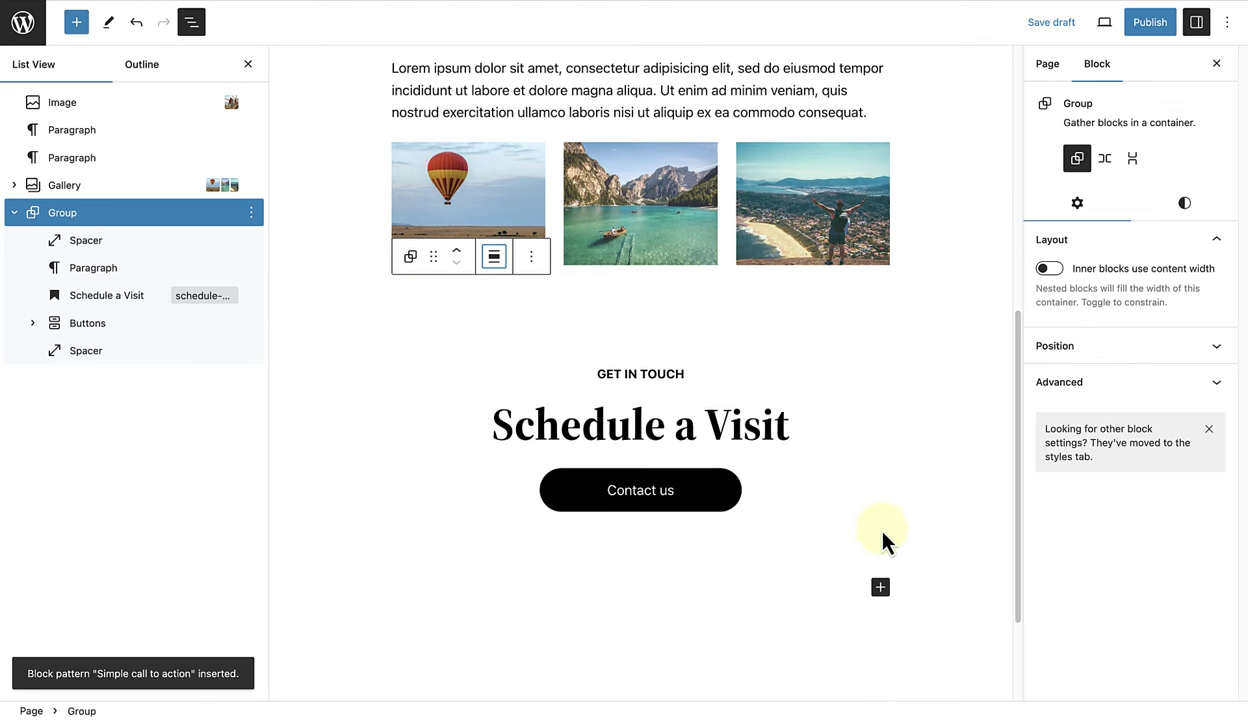
scroll(850, 488, up, 7)
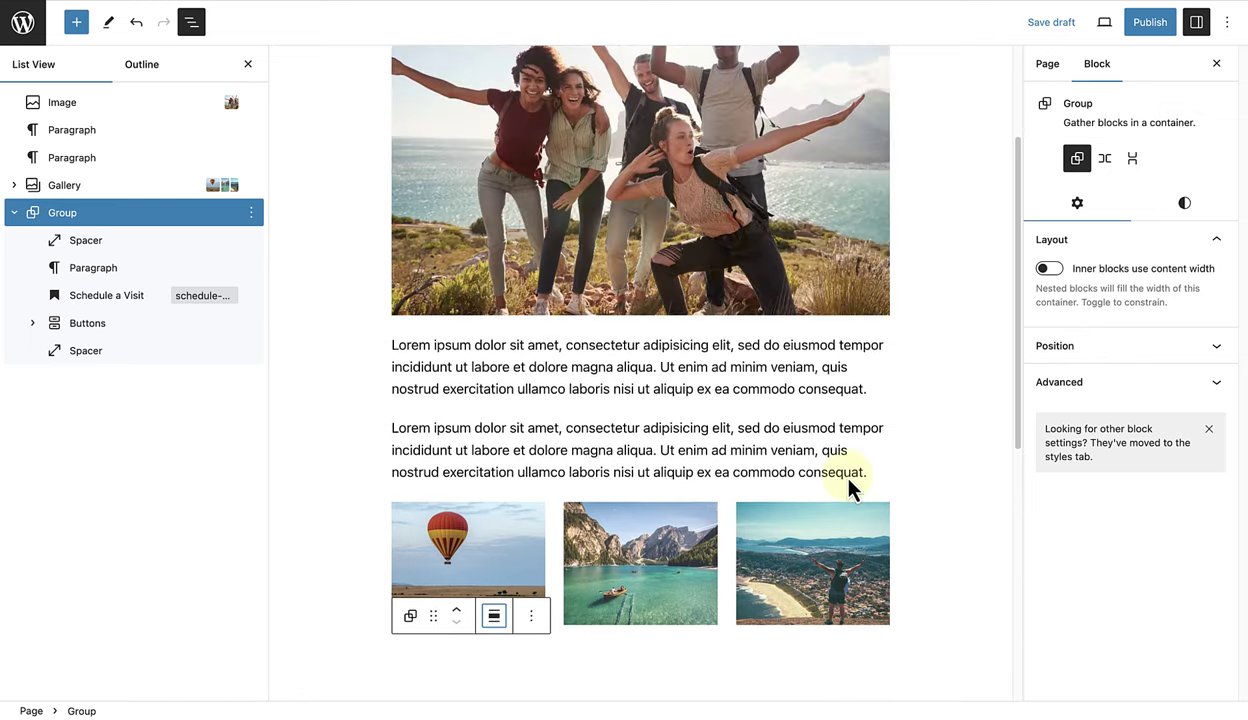
scroll(848, 486, up, 4)
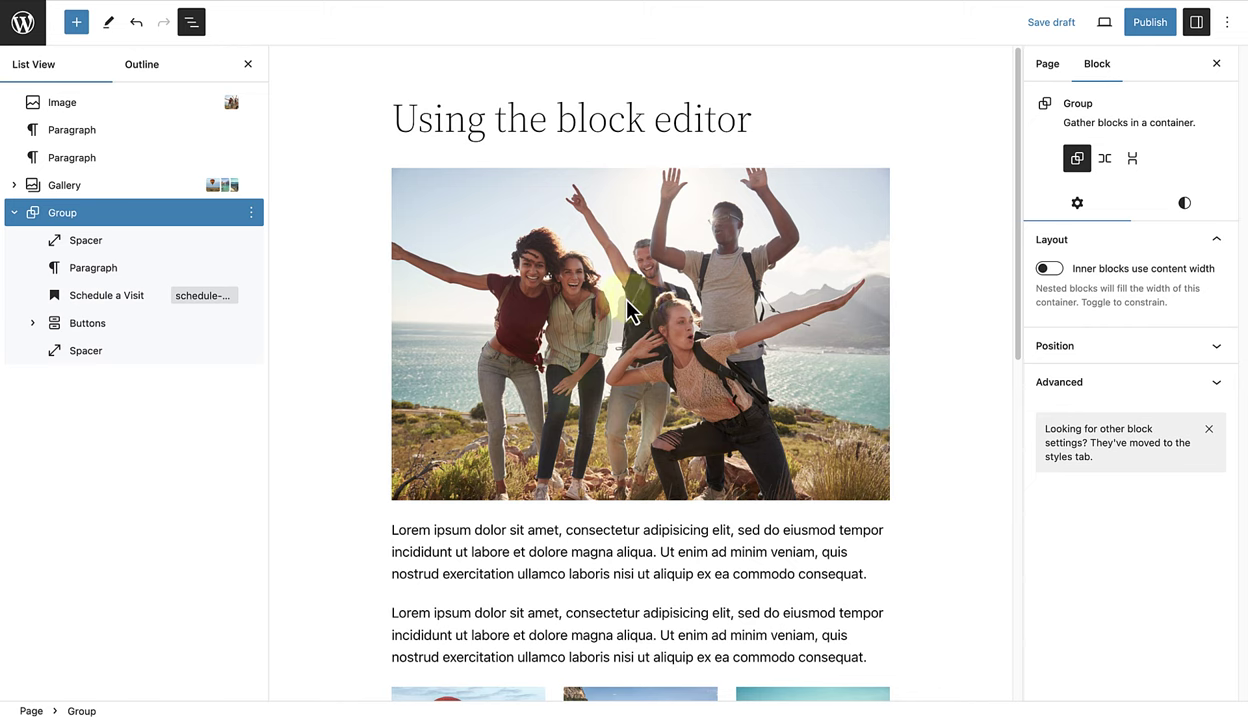
- Apply the Rounded style to the group photo under the title
click(628, 311)
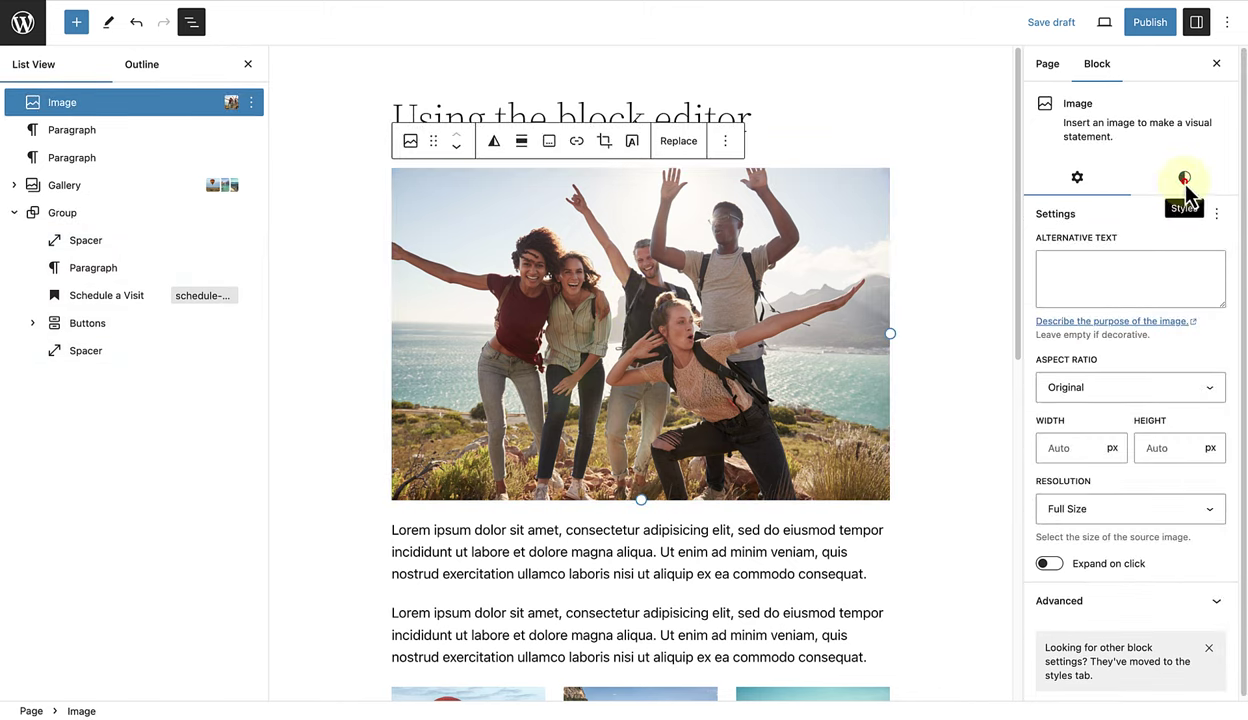
click(1184, 178)
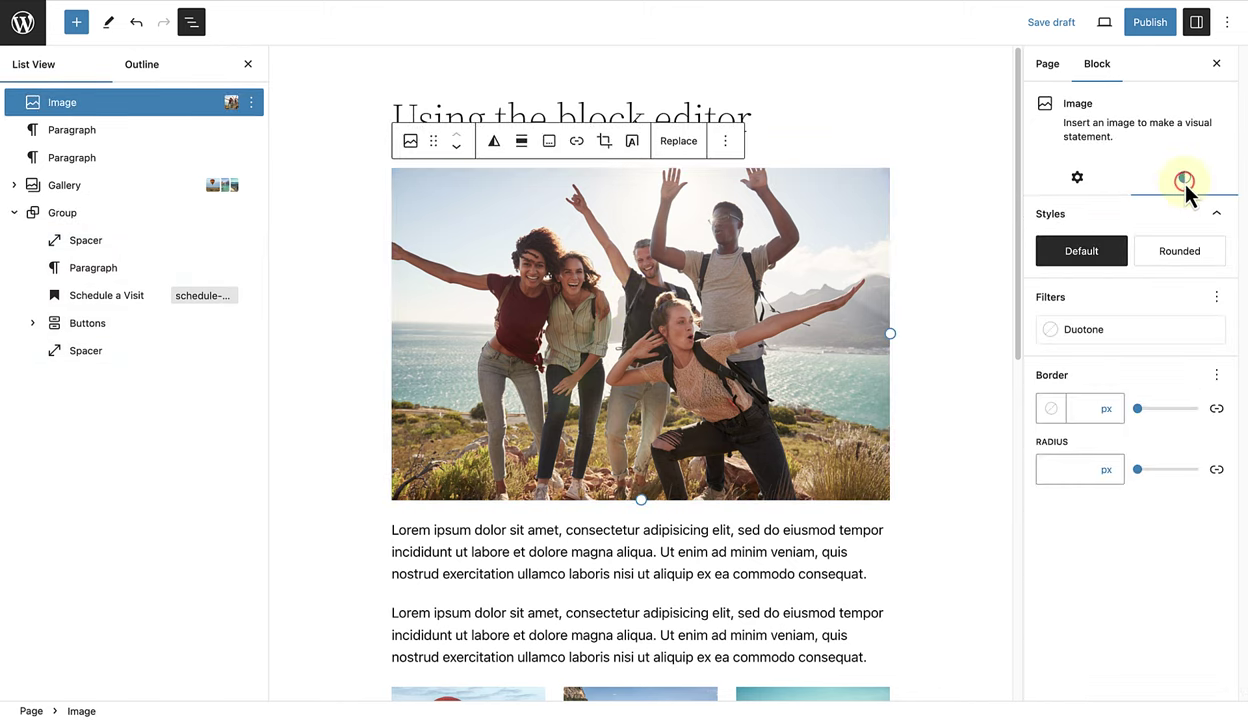
click(1181, 253)
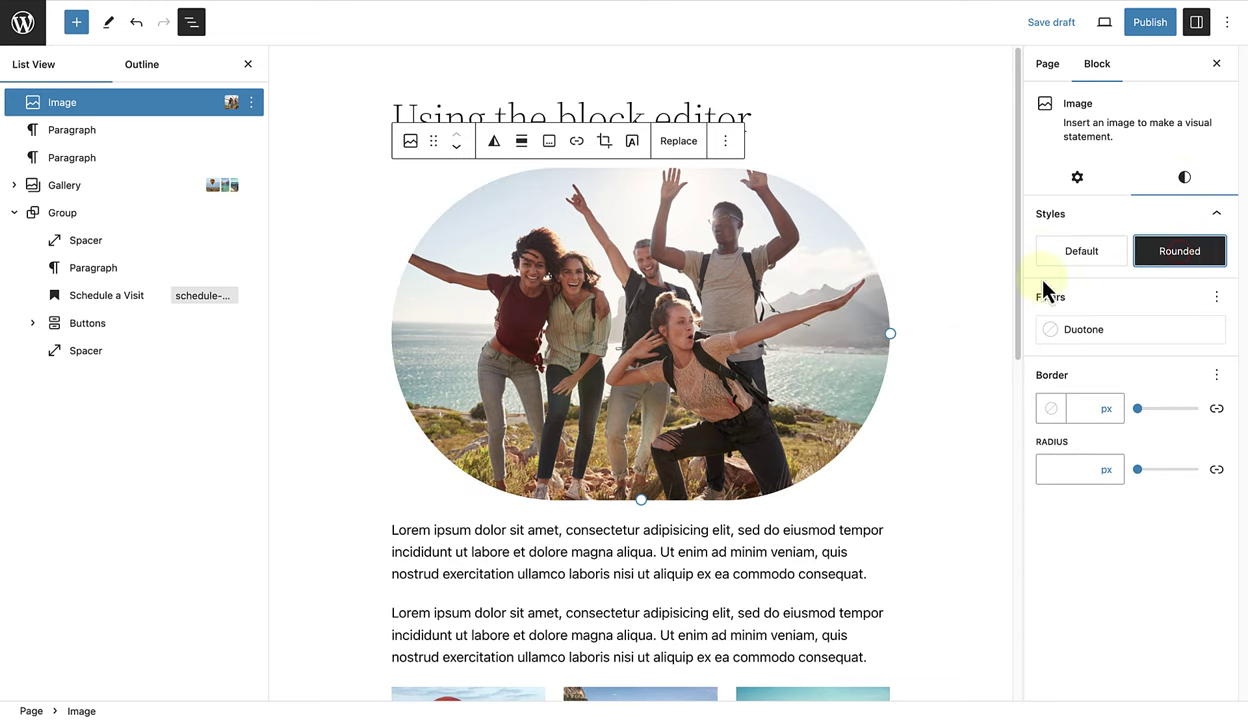
scroll(869, 368, down, 5)
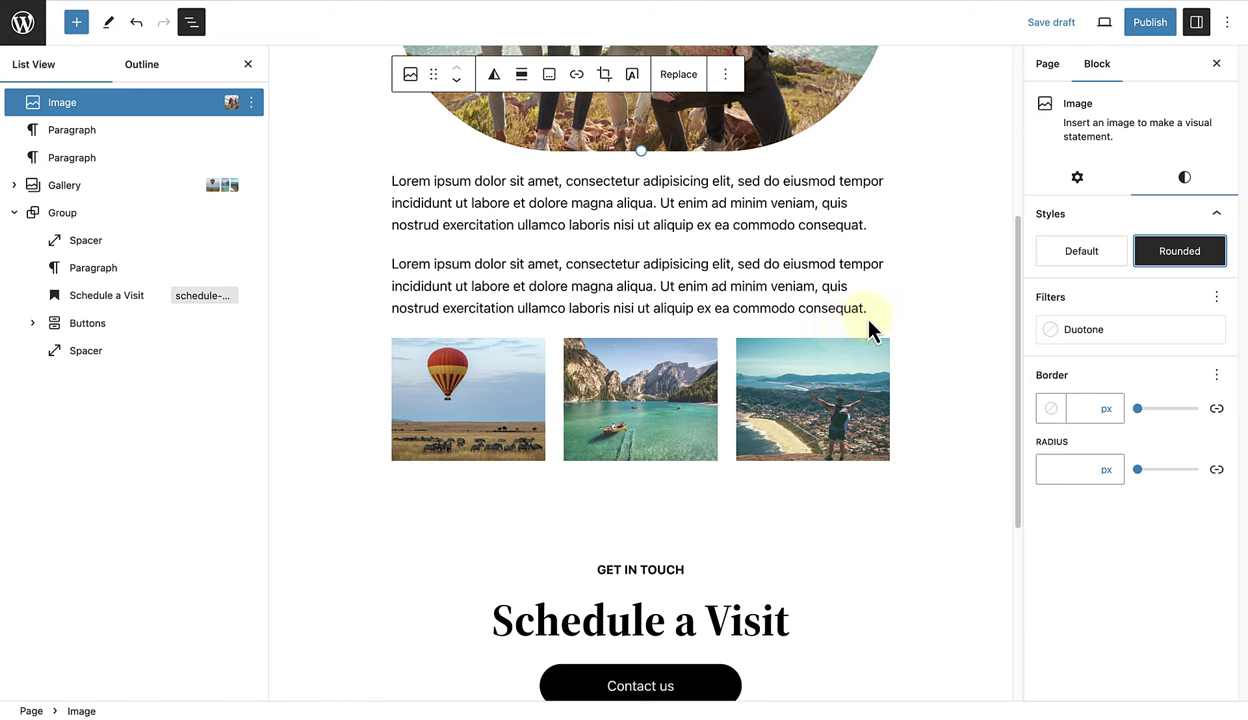
- Make all text of the second Lorem ipsum paragraph bold
click(869, 310)
drag(869, 308, 385, 282)
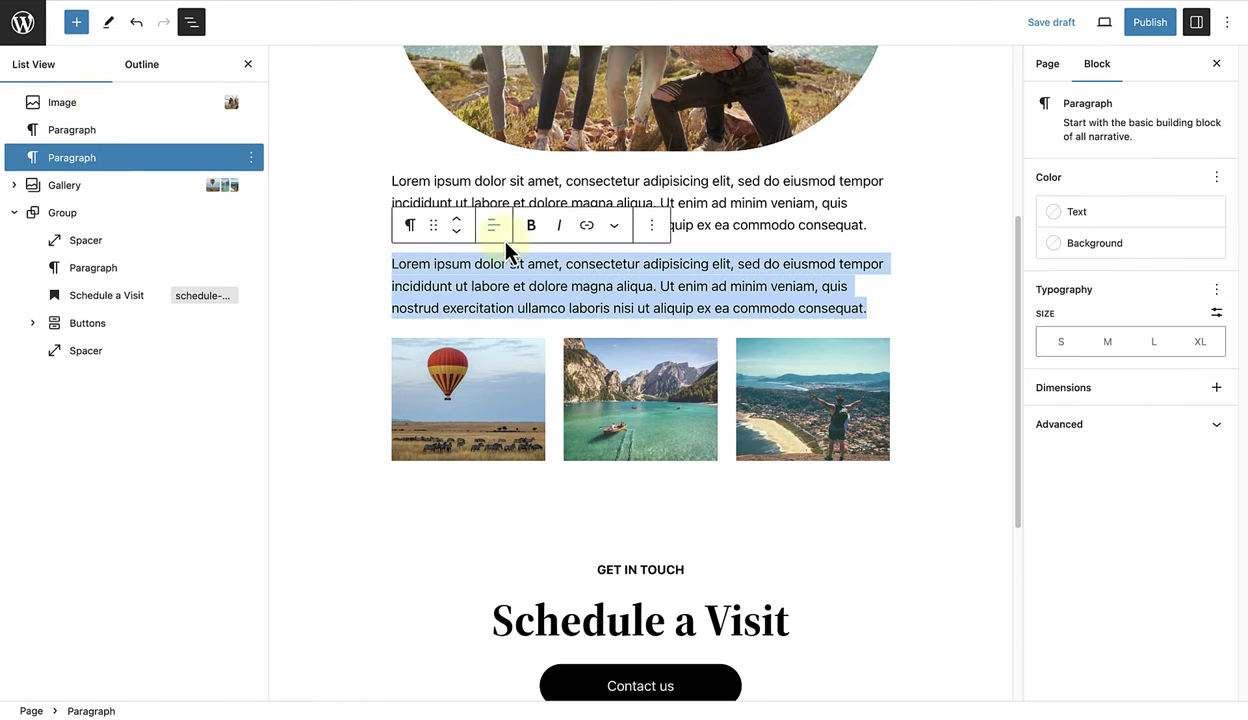
click(532, 228)
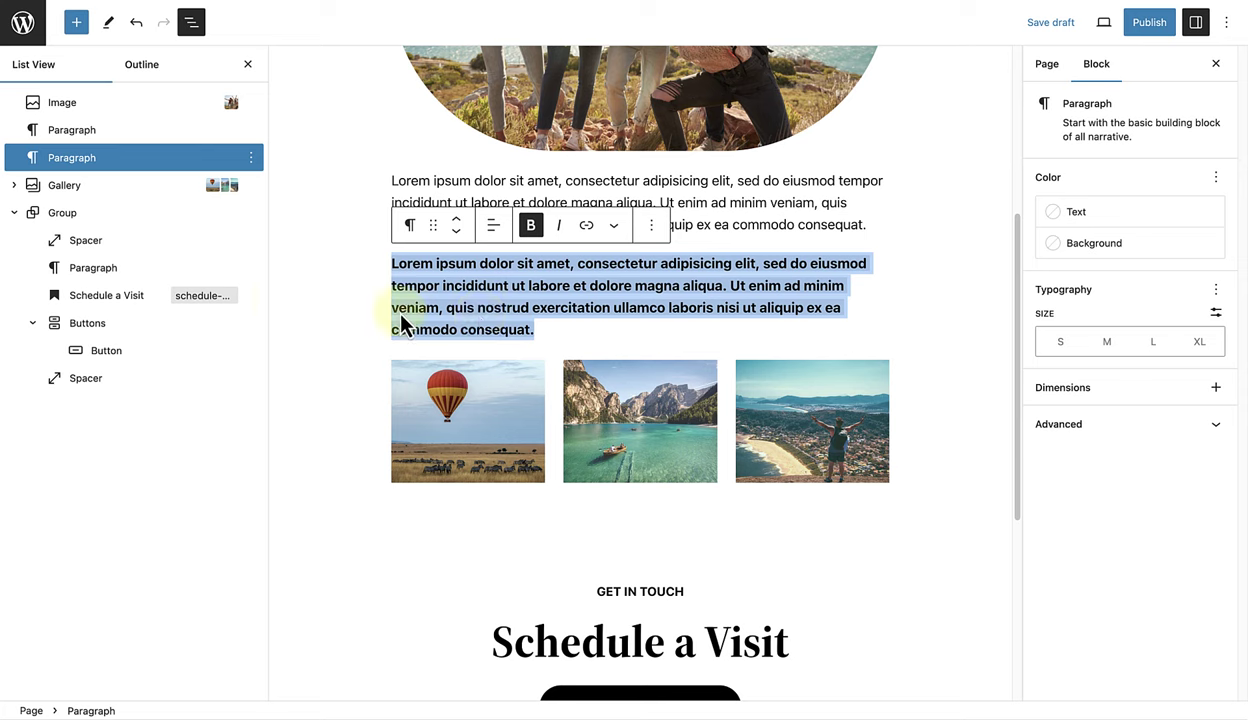
- Set the gallery to 2 columns
click(54, 183)
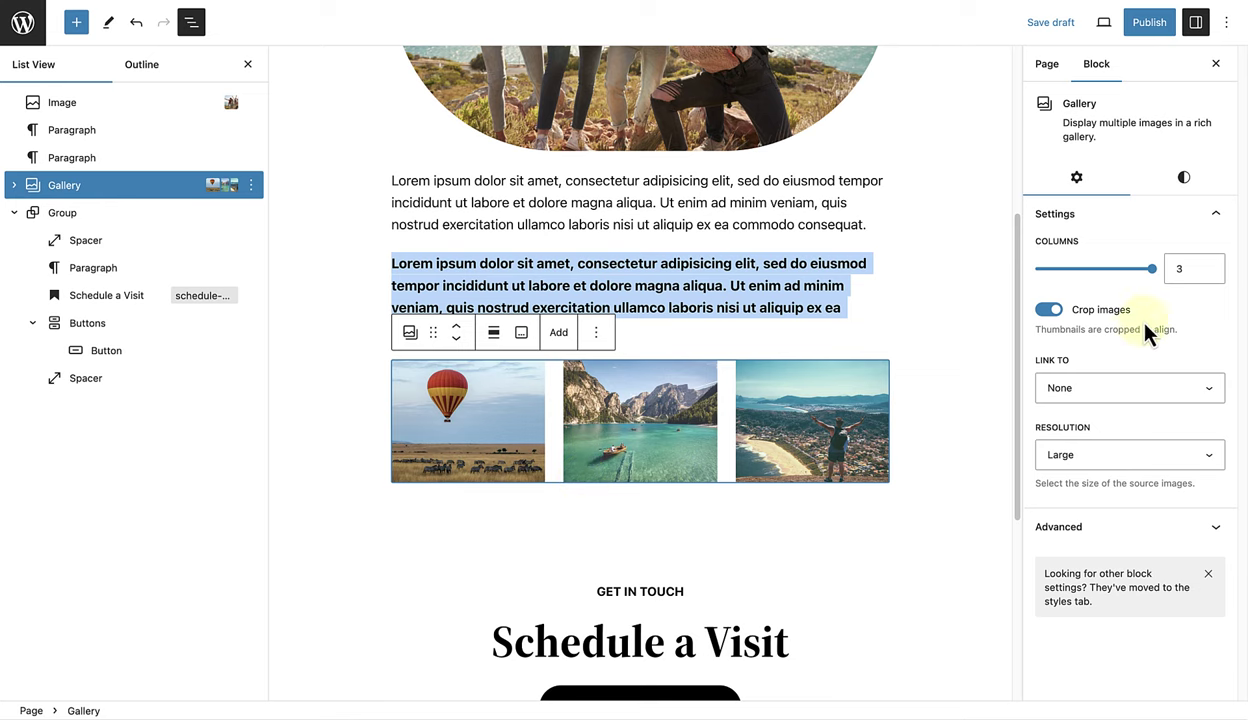
click(1206, 274)
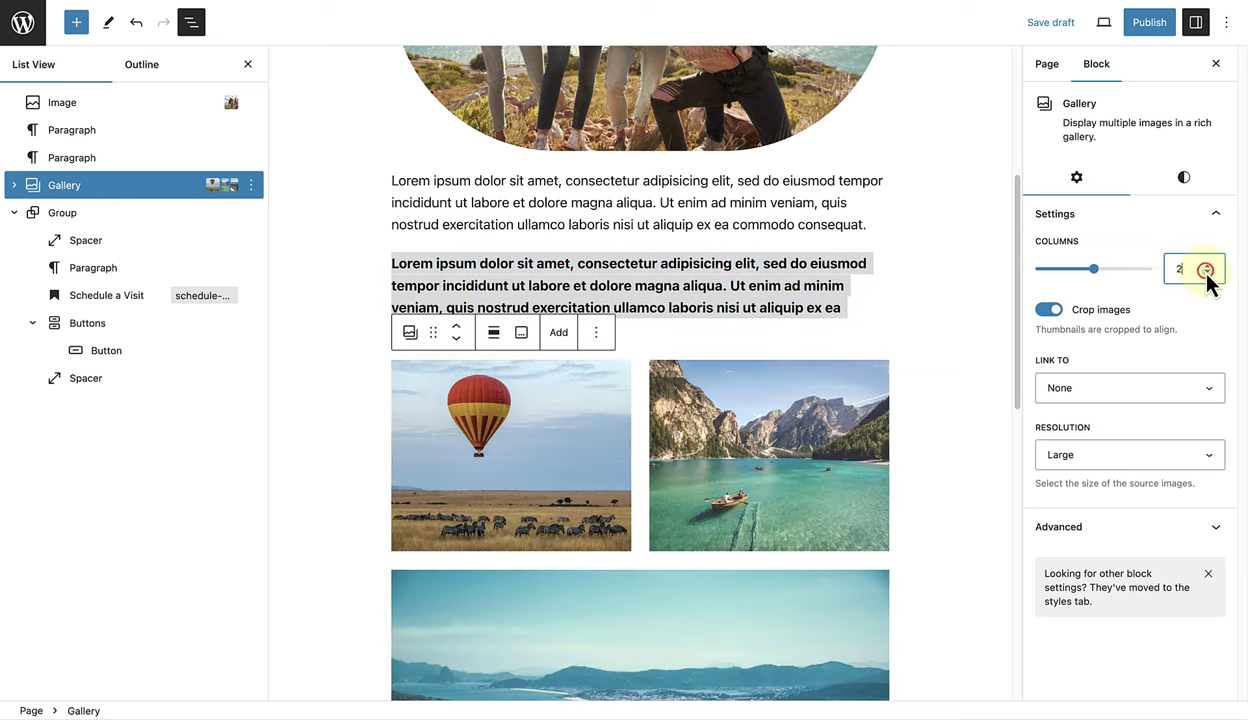
scroll(928, 380, down, 2)
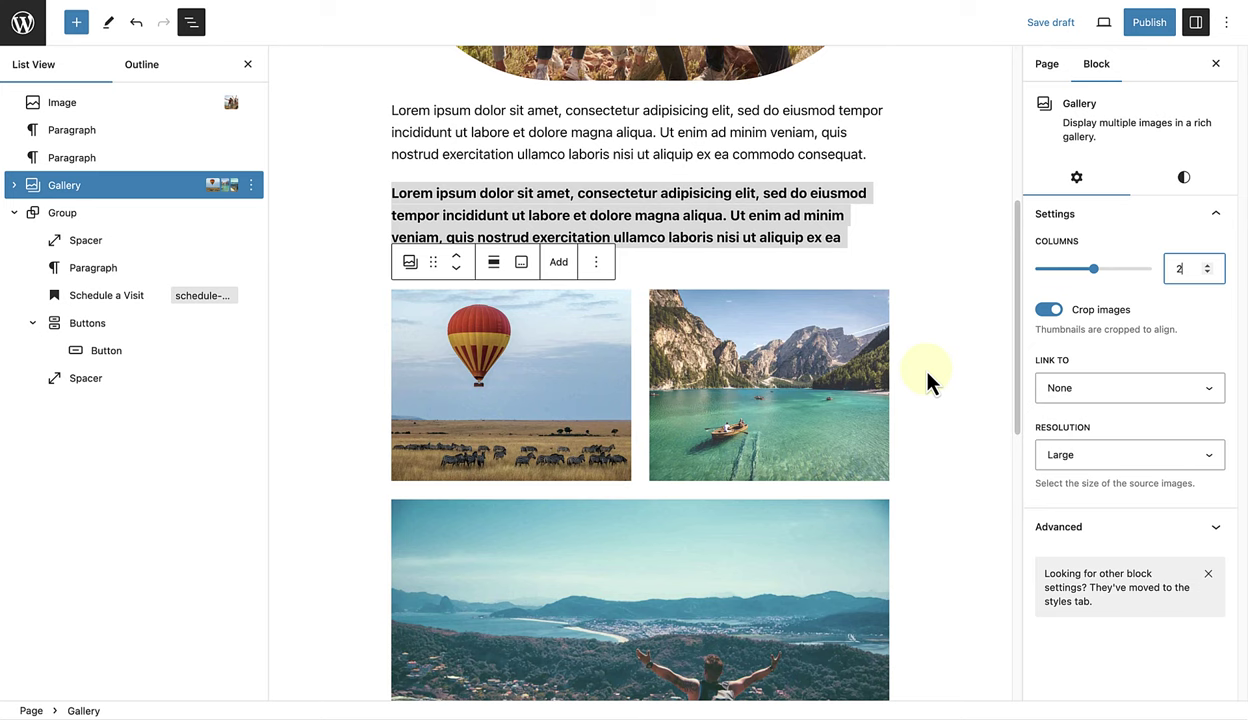
scroll(927, 373, down, 6)
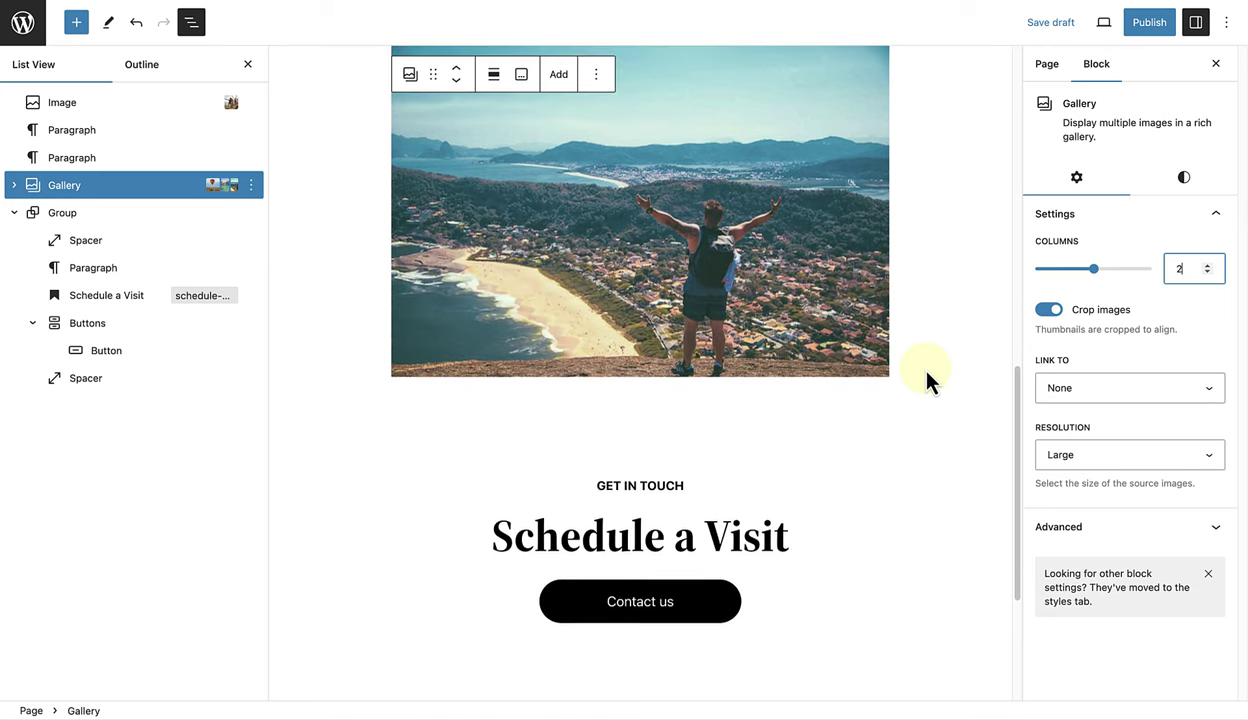
scroll(927, 380, down, 2)
- Give the Contact us button a Vivid green cyan background colour
click(569, 500)
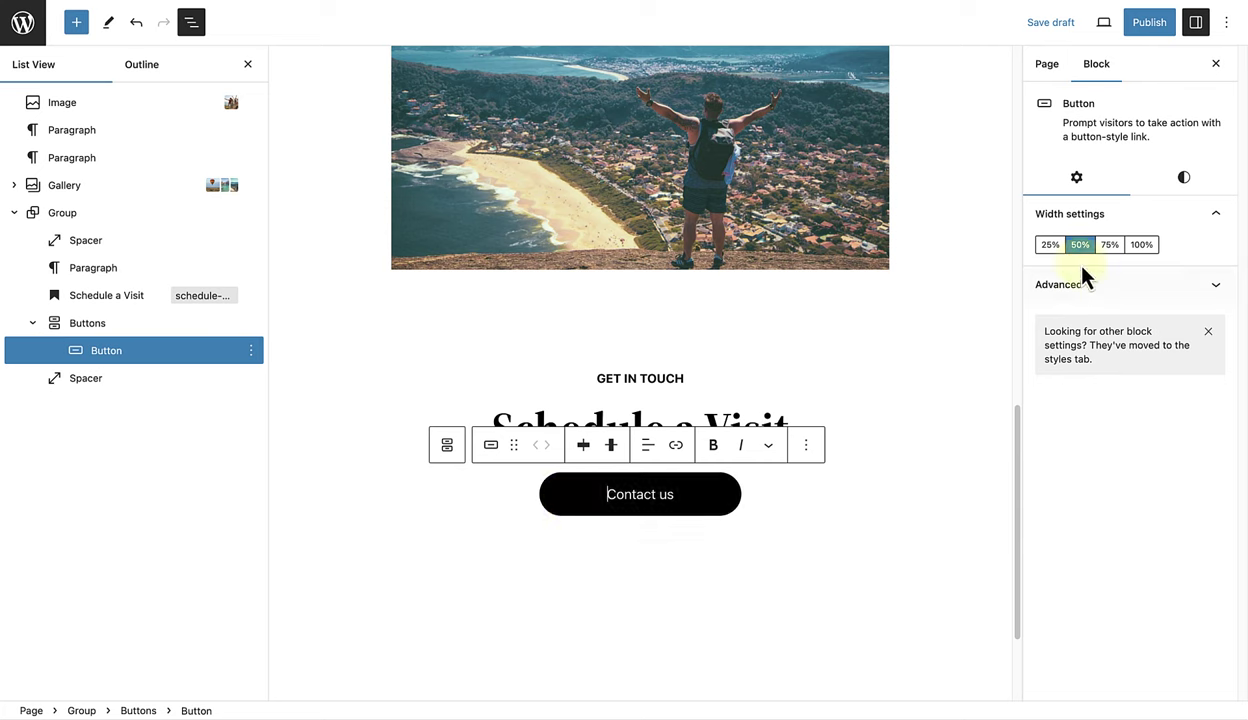
click(1185, 183)
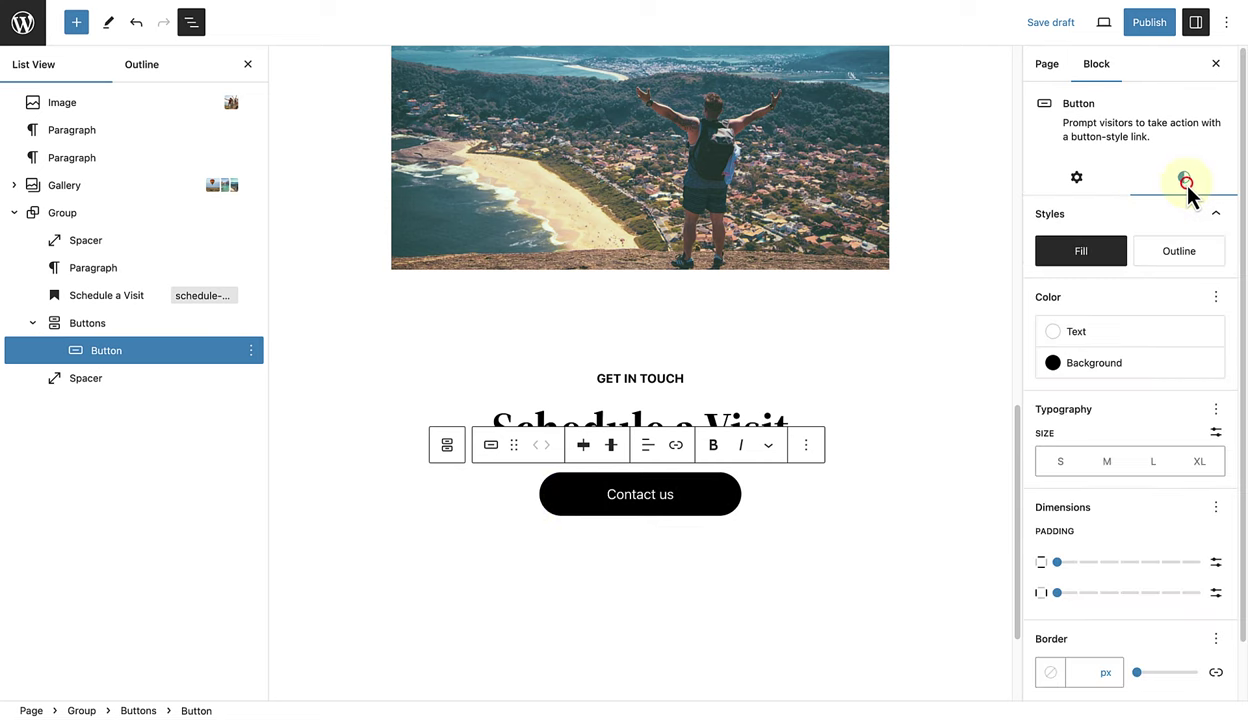
click(1090, 365)
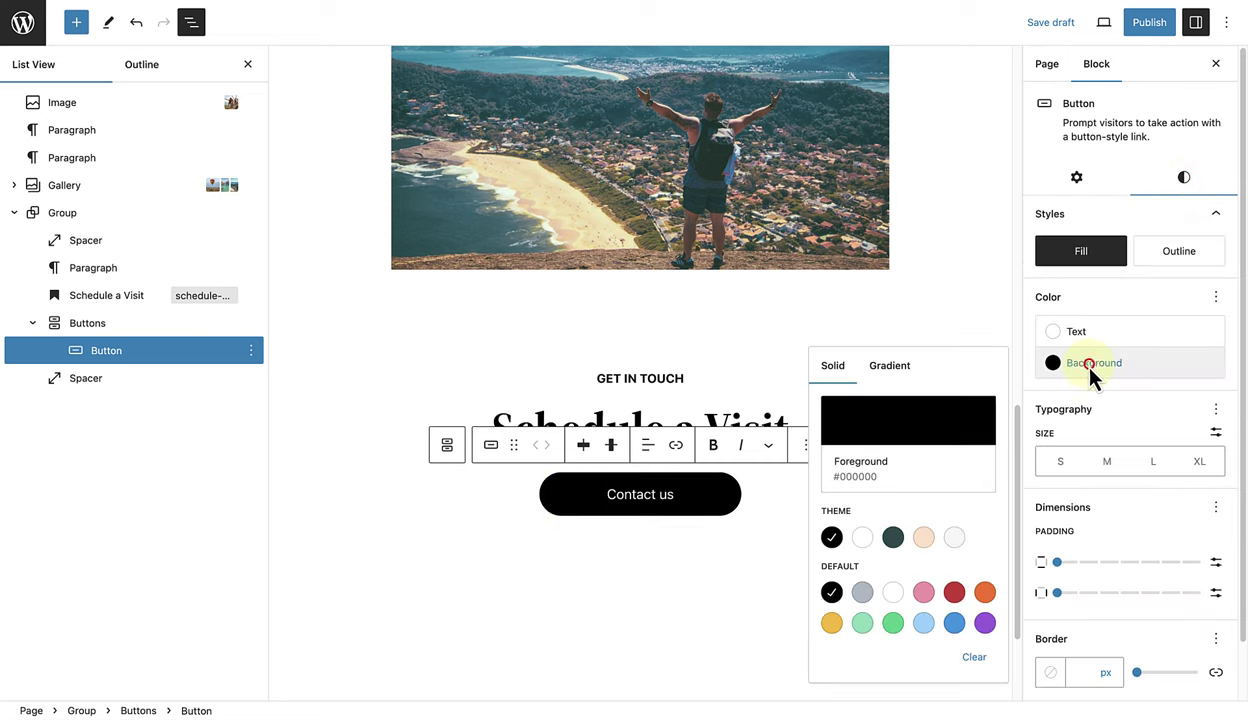
click(893, 622)
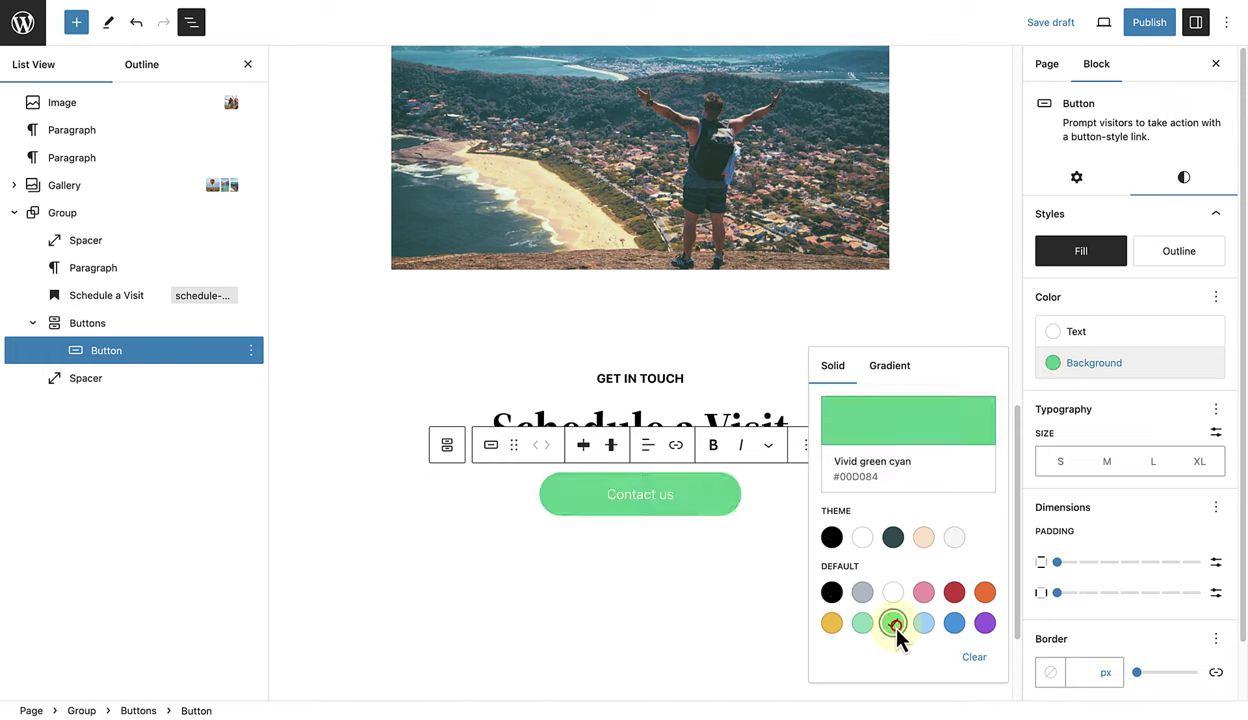
click(772, 580)
scroll(855, 333, down, 2)
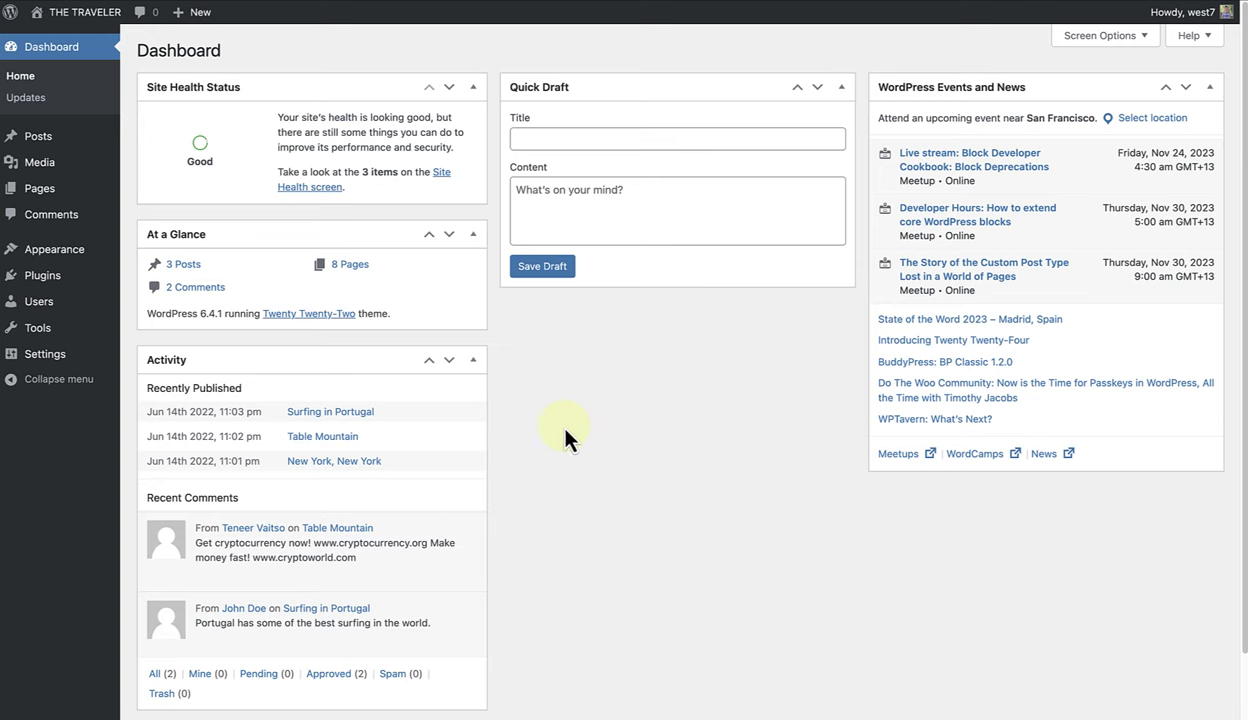
- Open the 'Using the block editor' page from the site editor's Pages list to show its details
mouse_move(90, 255)
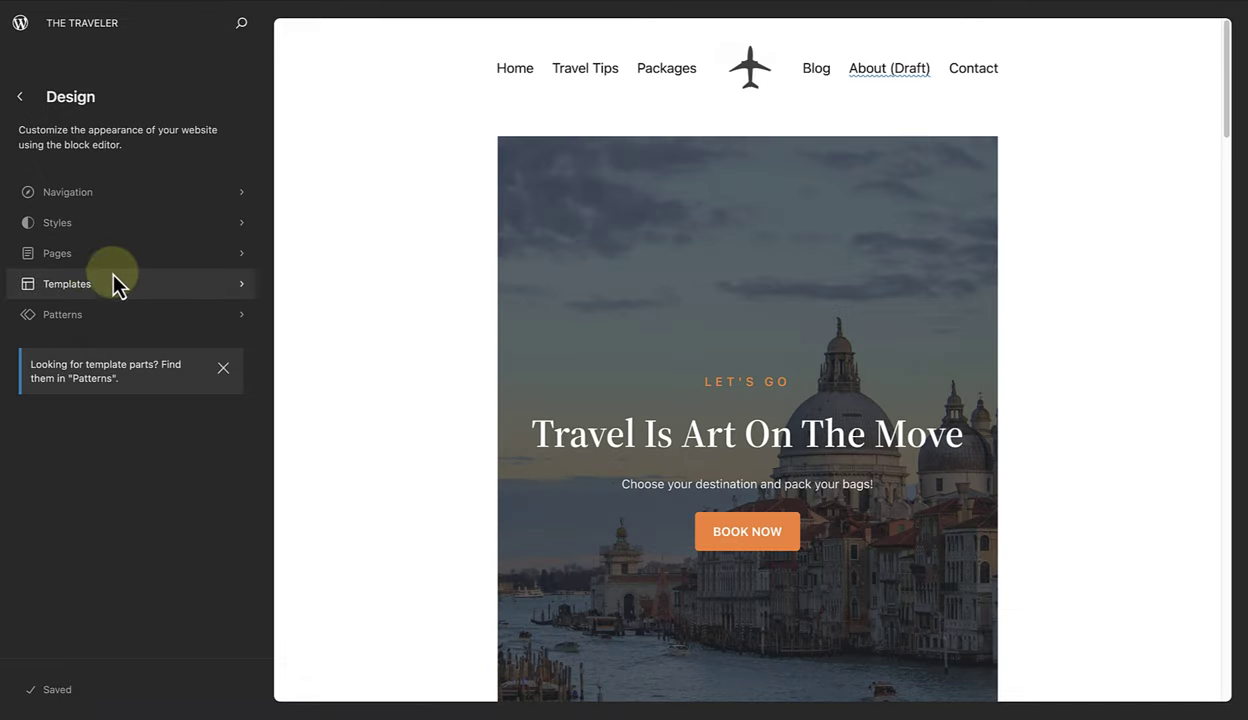
click(71, 257)
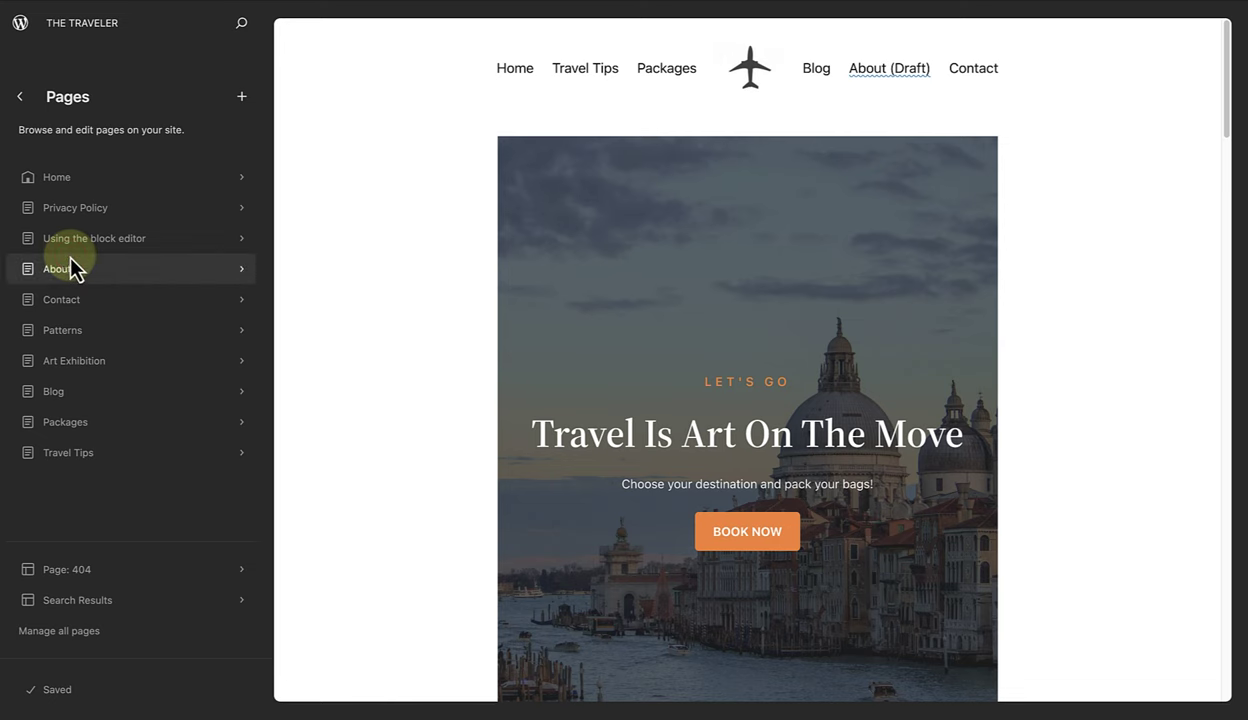
click(73, 241)
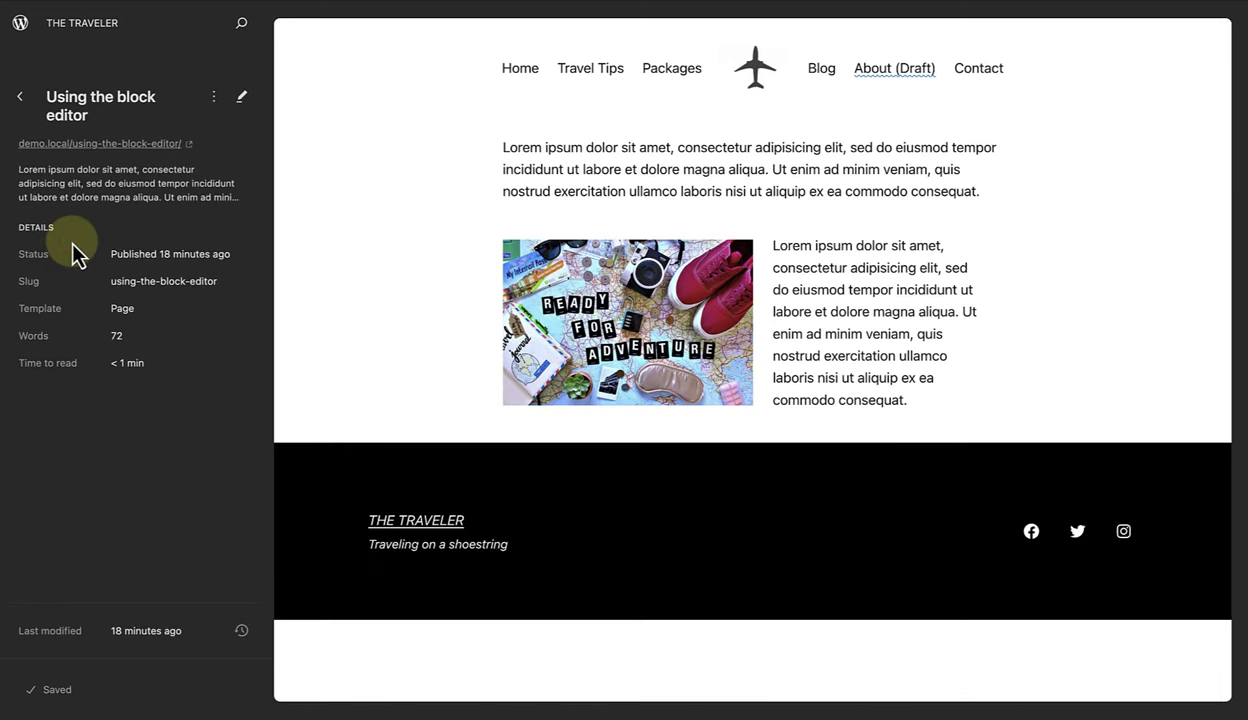
- Append a YouTube embed block with the pasted video link to the page's Content block
click(242, 97)
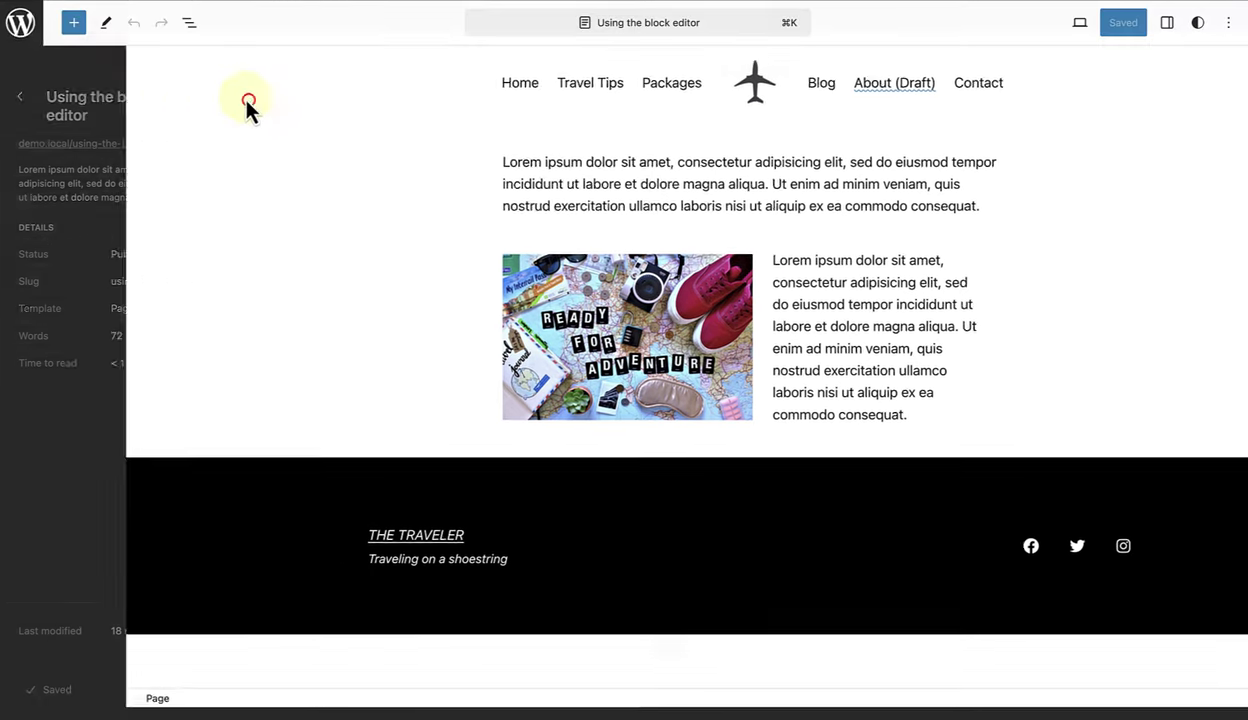
click(189, 24)
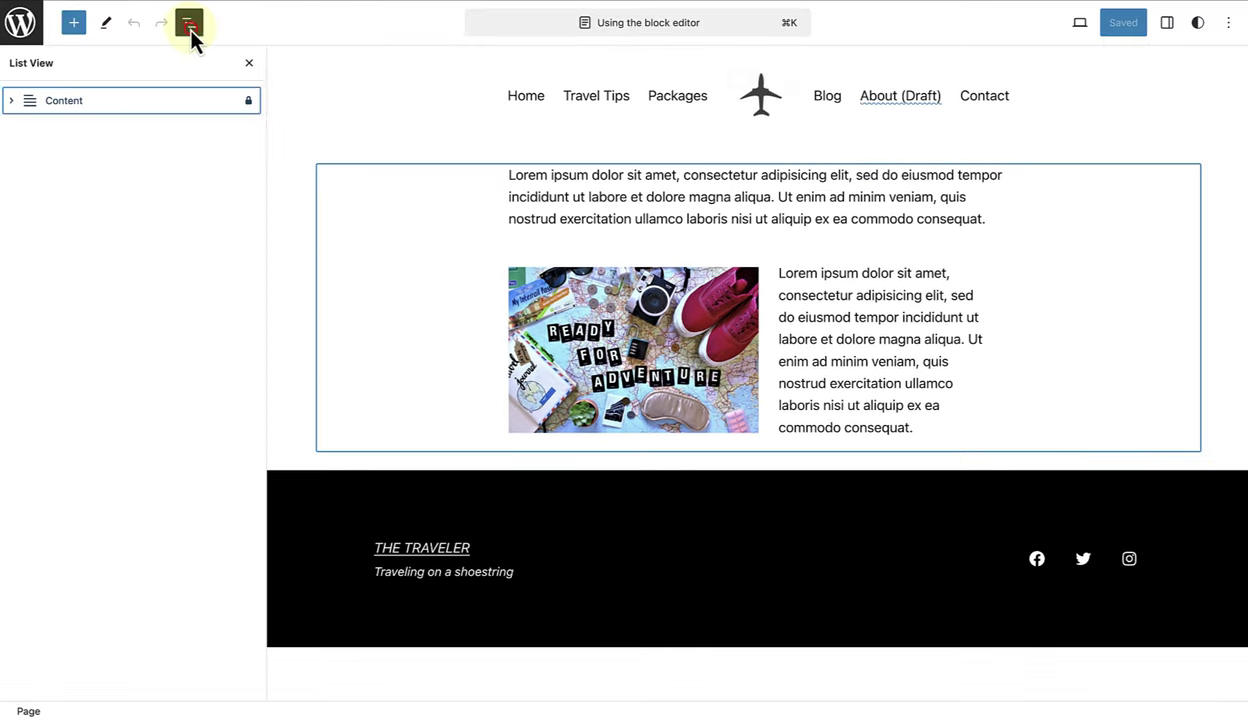
click(67, 100)
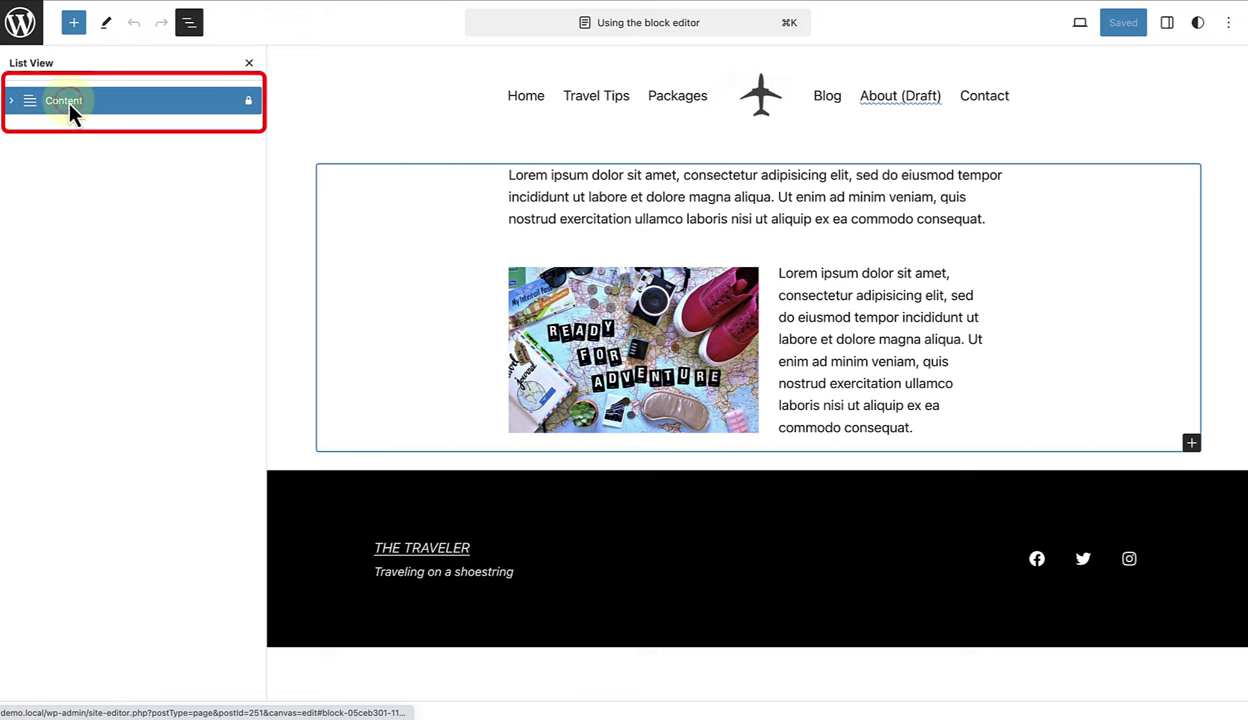
click(1191, 444)
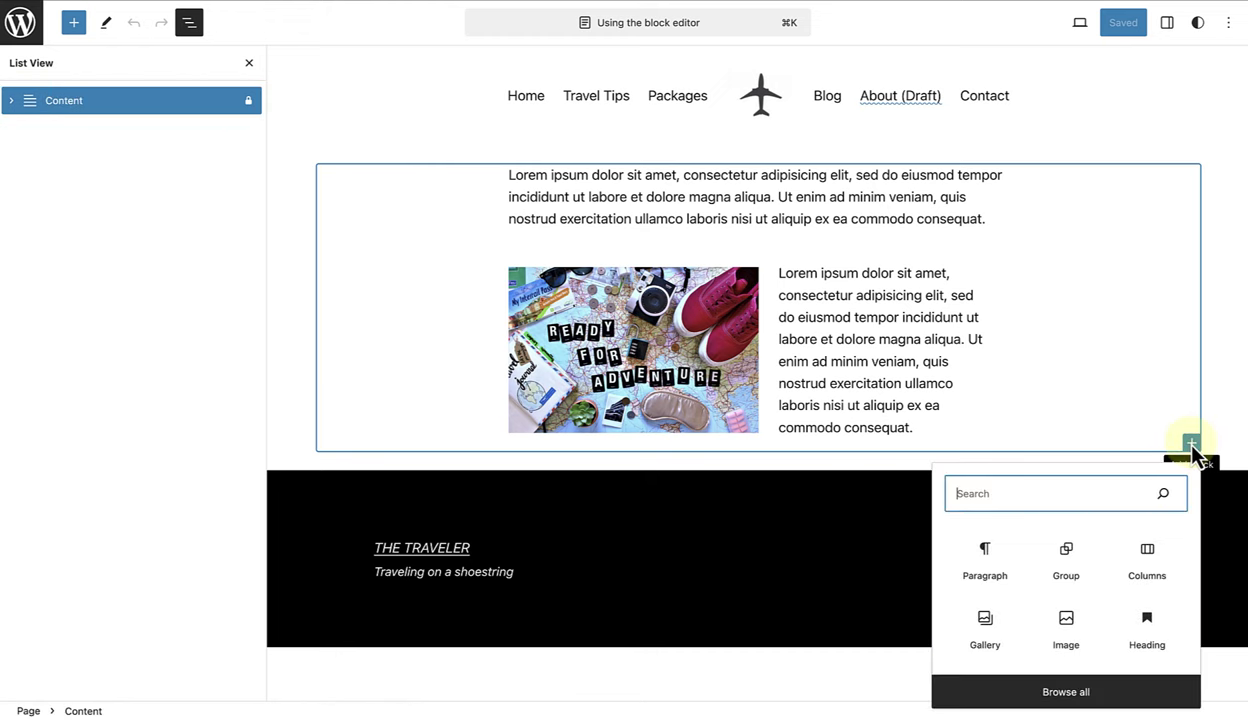
text(Video)
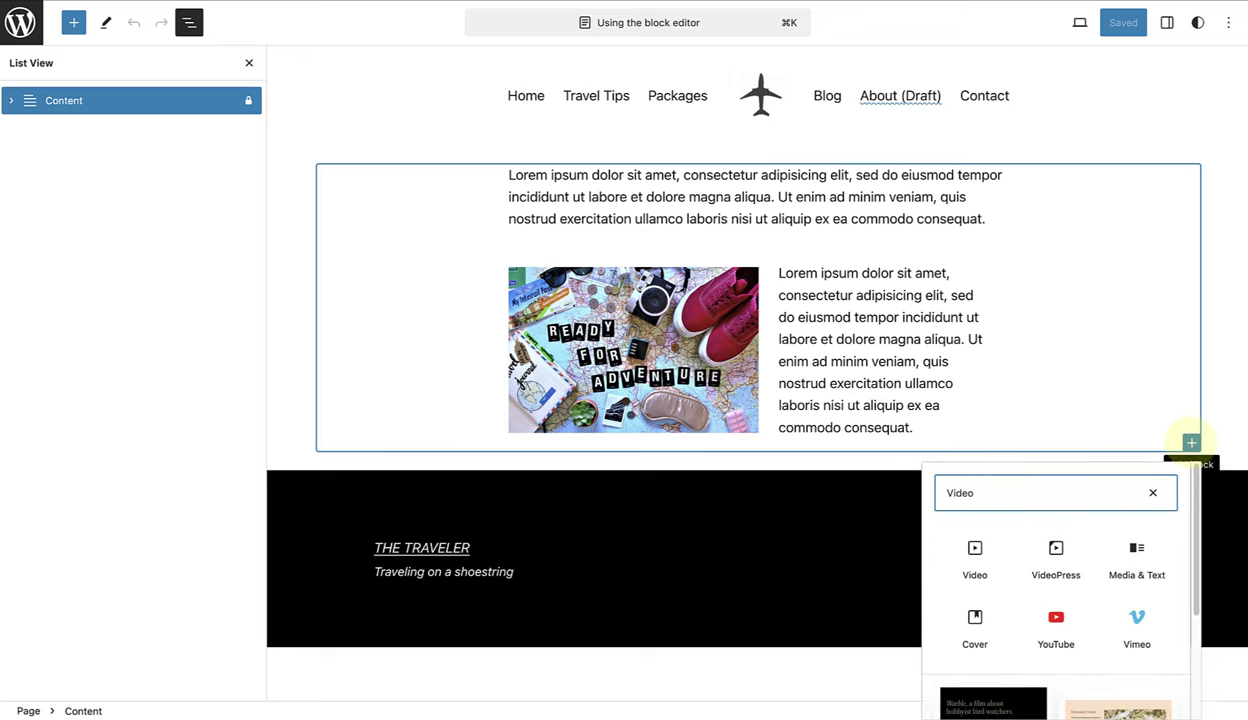
click(1066, 632)
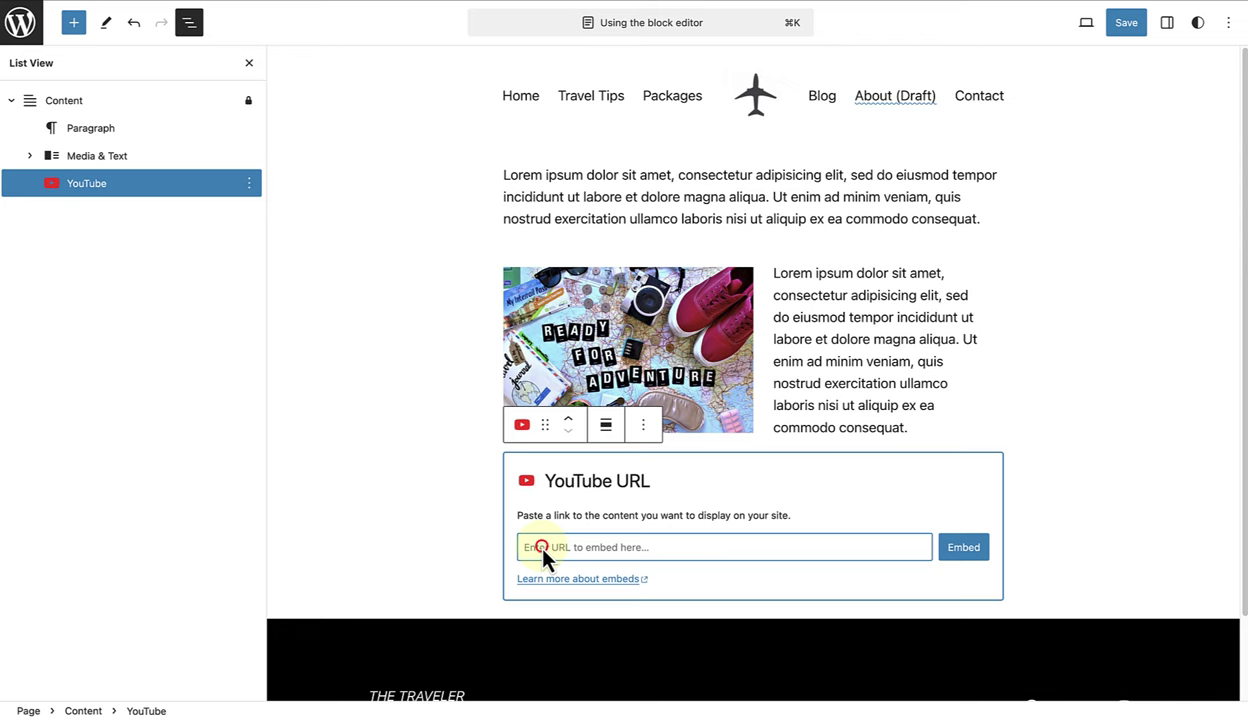
text(https://www.youtube.com/watch?v=orlUDdeoxZQ)
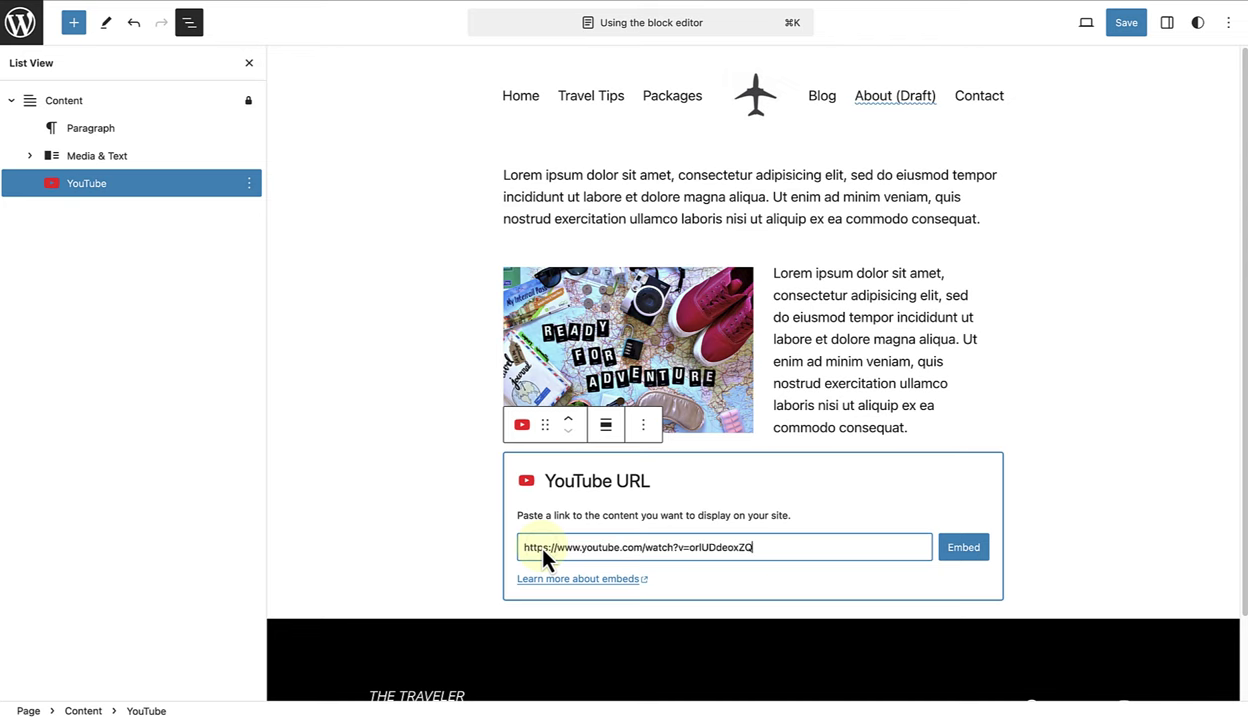
click(953, 553)
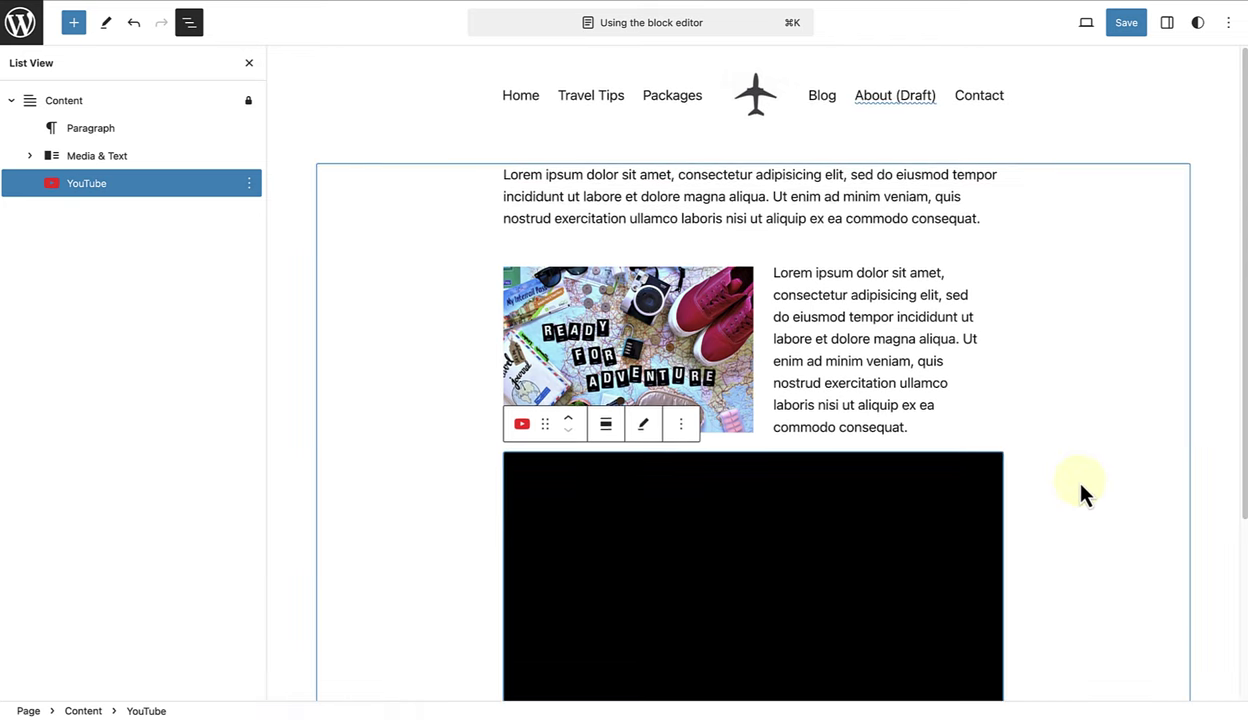
scroll(1081, 492, down, 2)
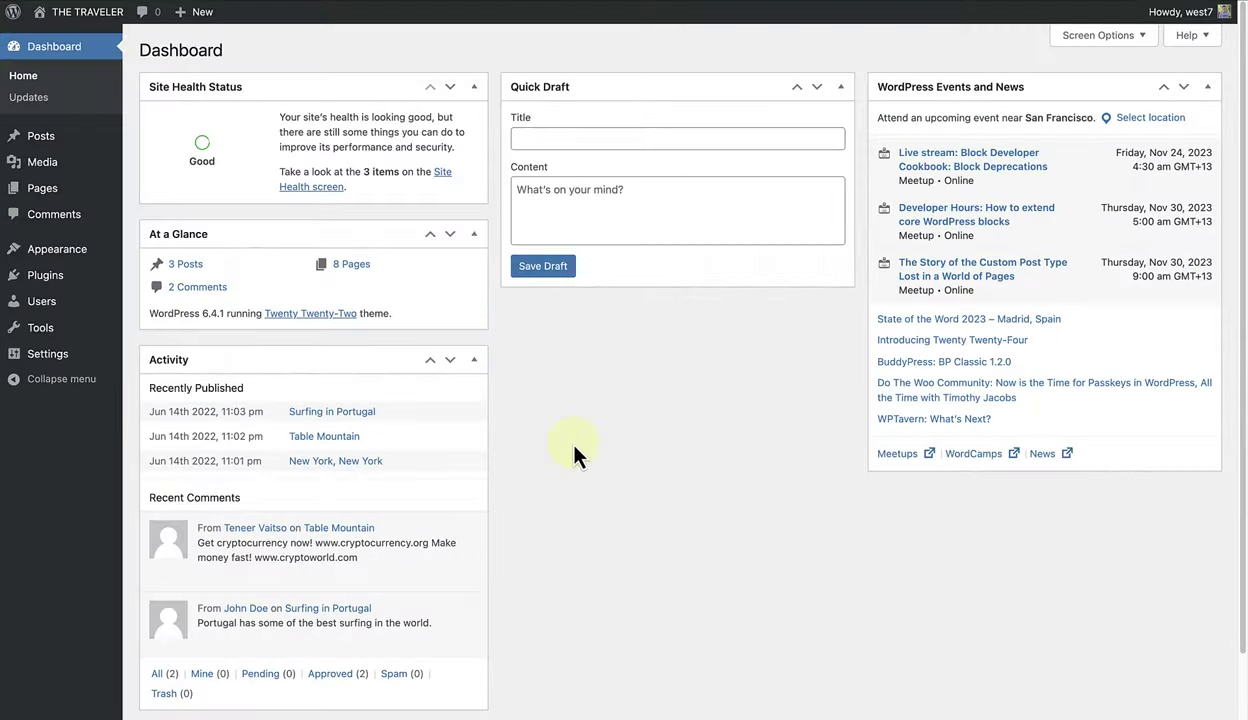
- Open the 'Surfing in Portugal' post for editing and bring up its block inserter
click(49, 137)
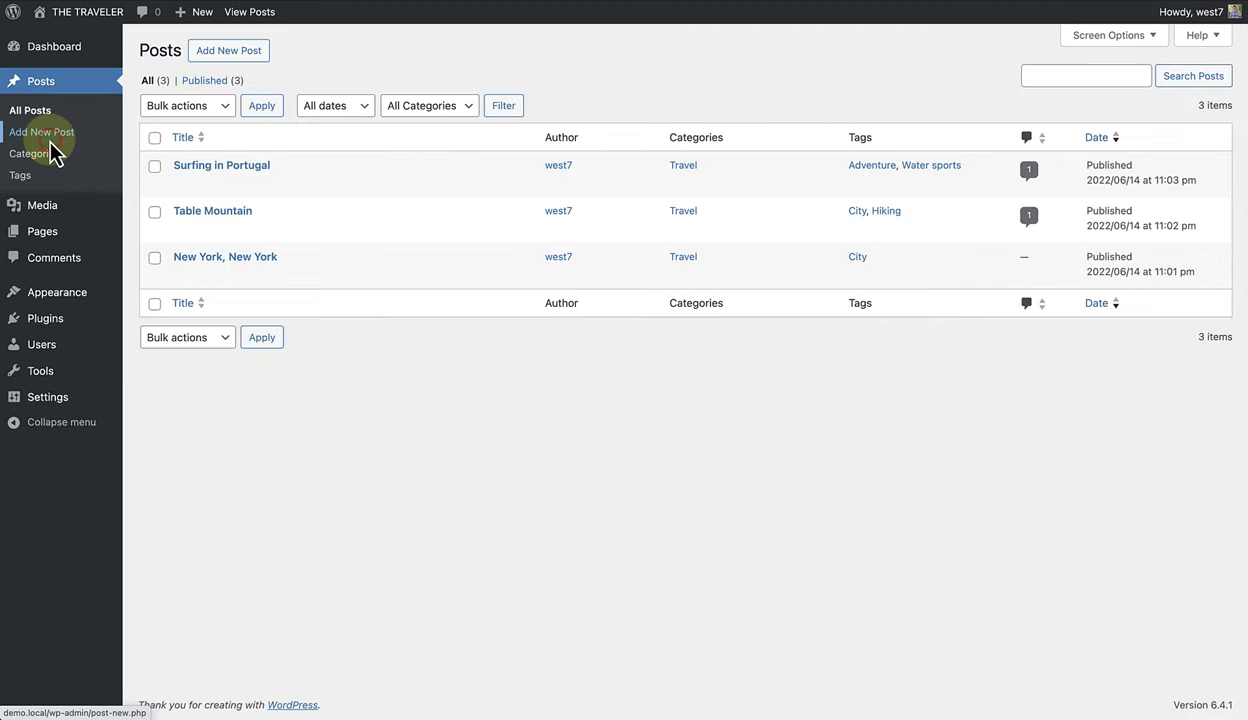
click(239, 166)
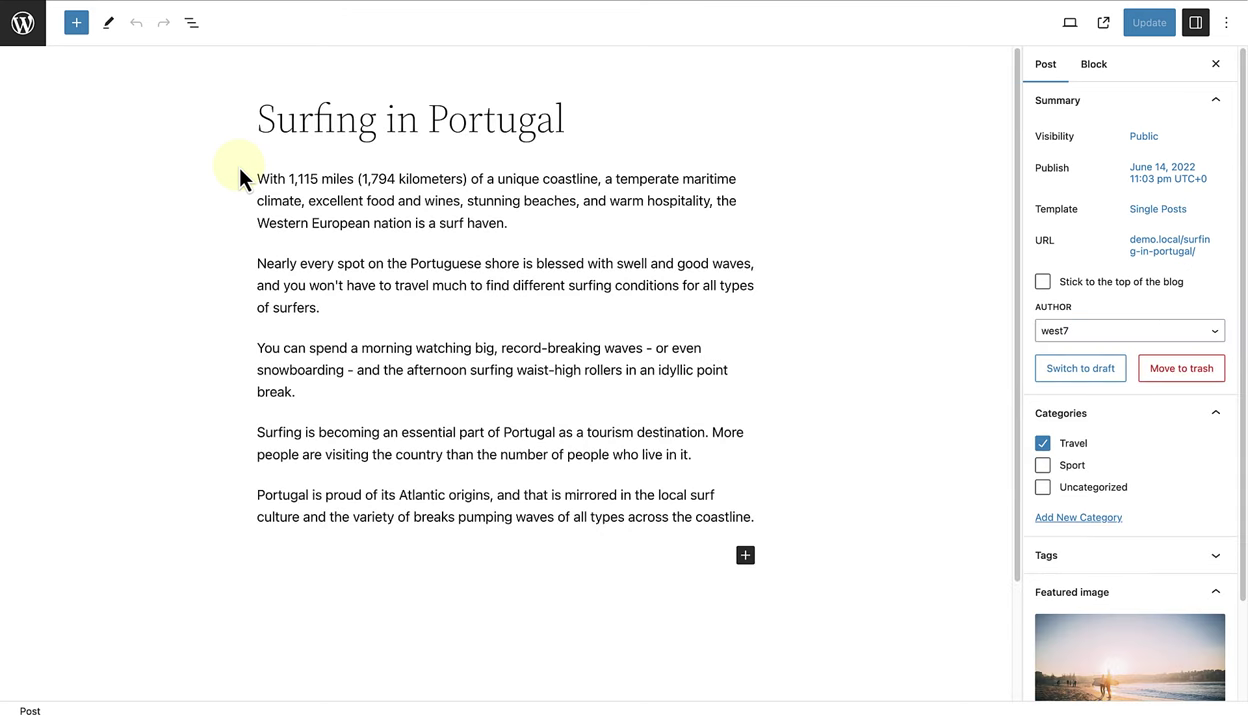
click(80, 28)
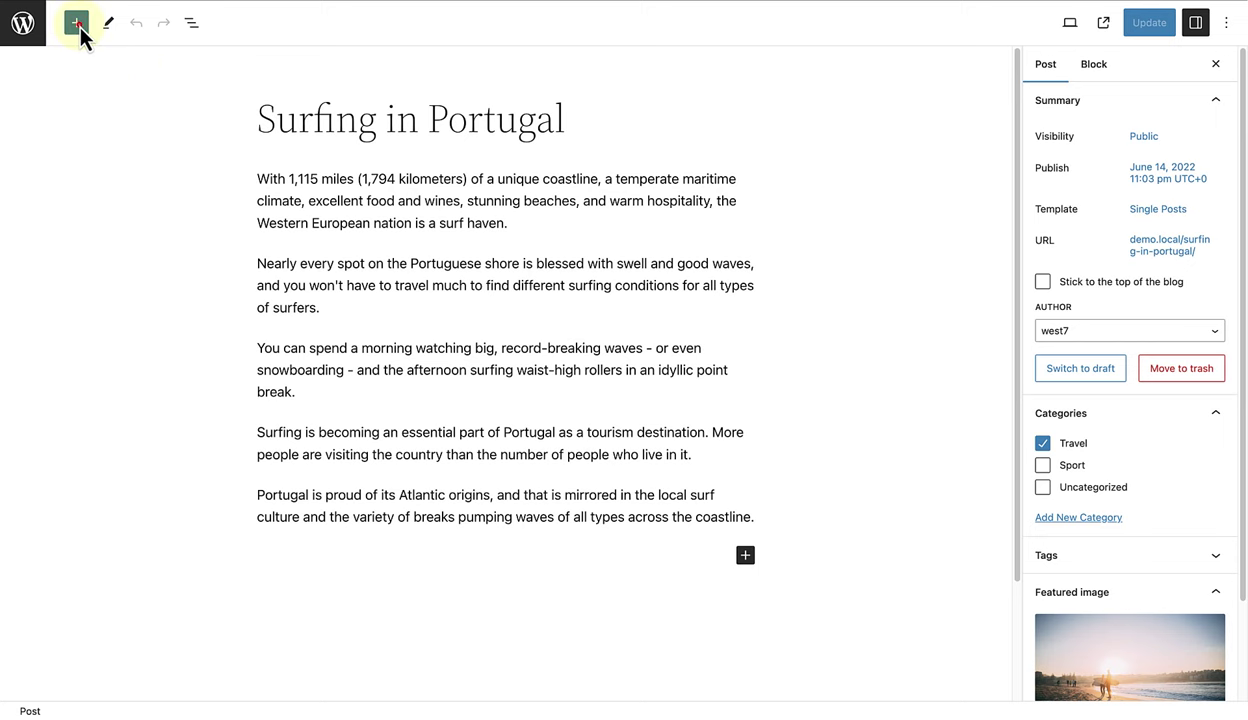